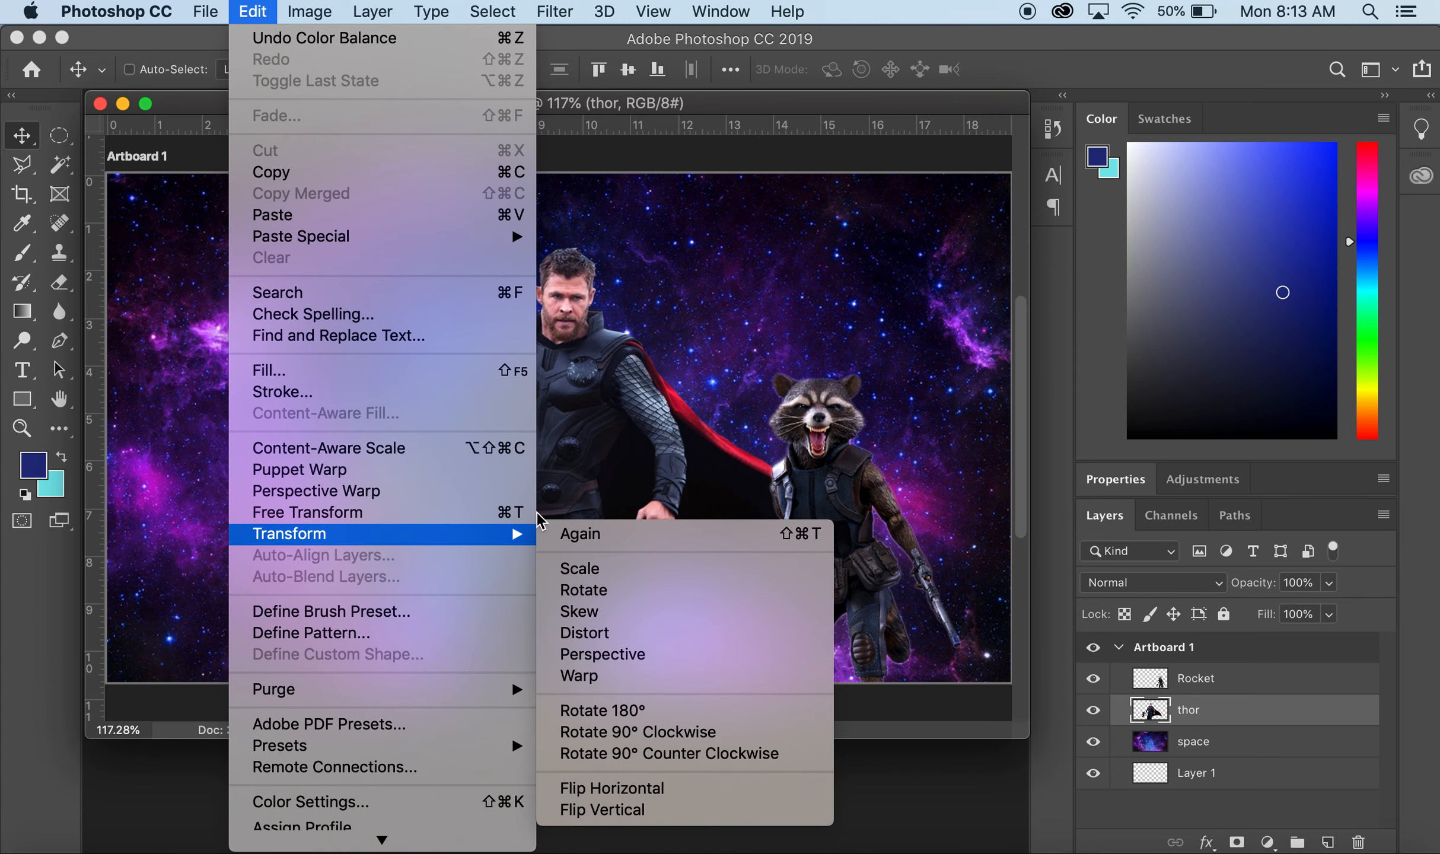
# - Scale the thor layer up proportionally to about 105% with Free Transform
pyautogui.click(634, 497)
pyautogui.press('super+t')
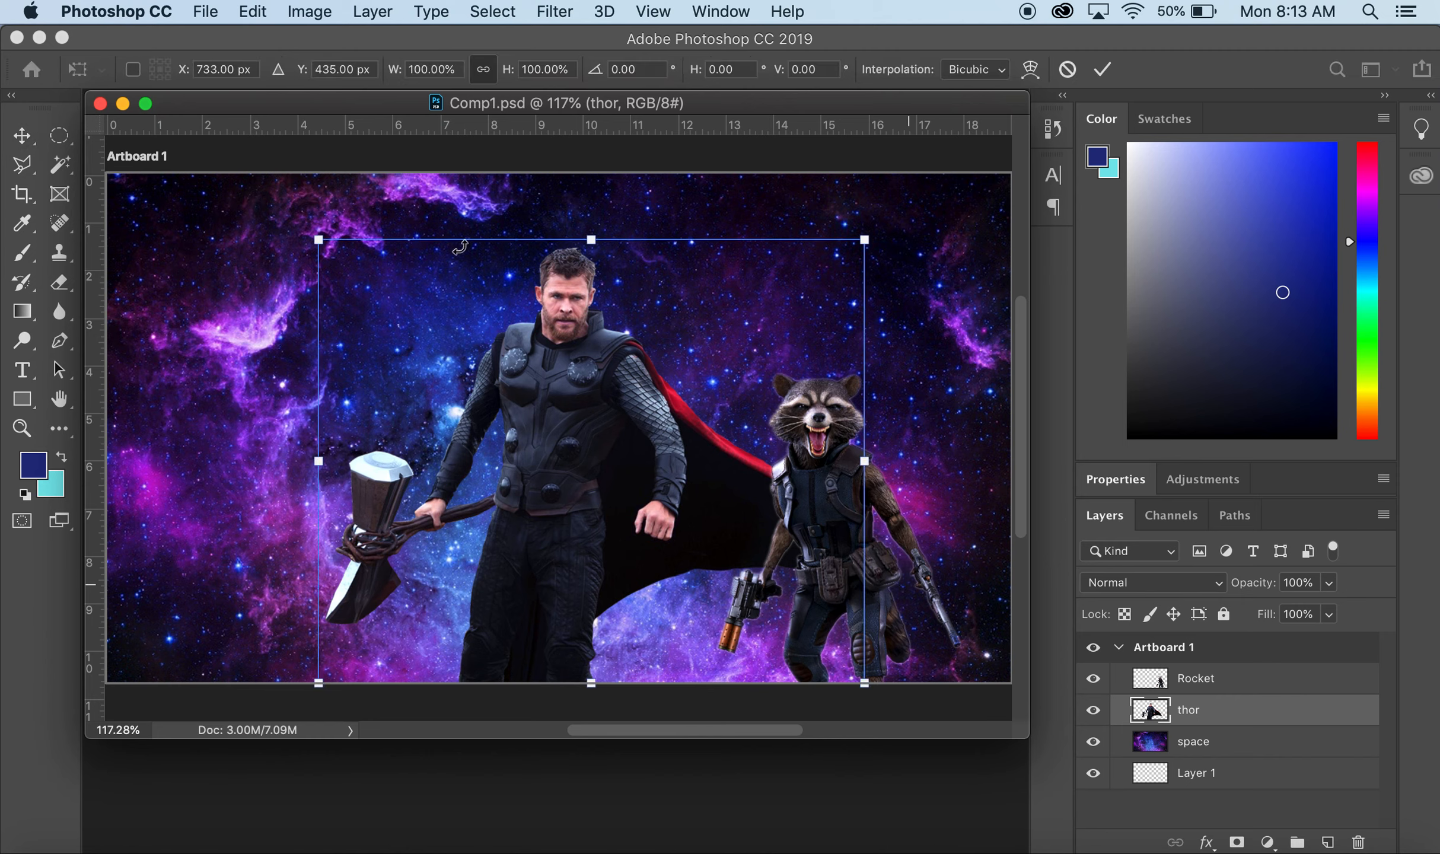
pyautogui.moveTo(320, 242)
pyautogui.mouseDown()
pyautogui.moveTo(289, 216)
pyautogui.moveTo(308, 232)
pyautogui.mouseUp()
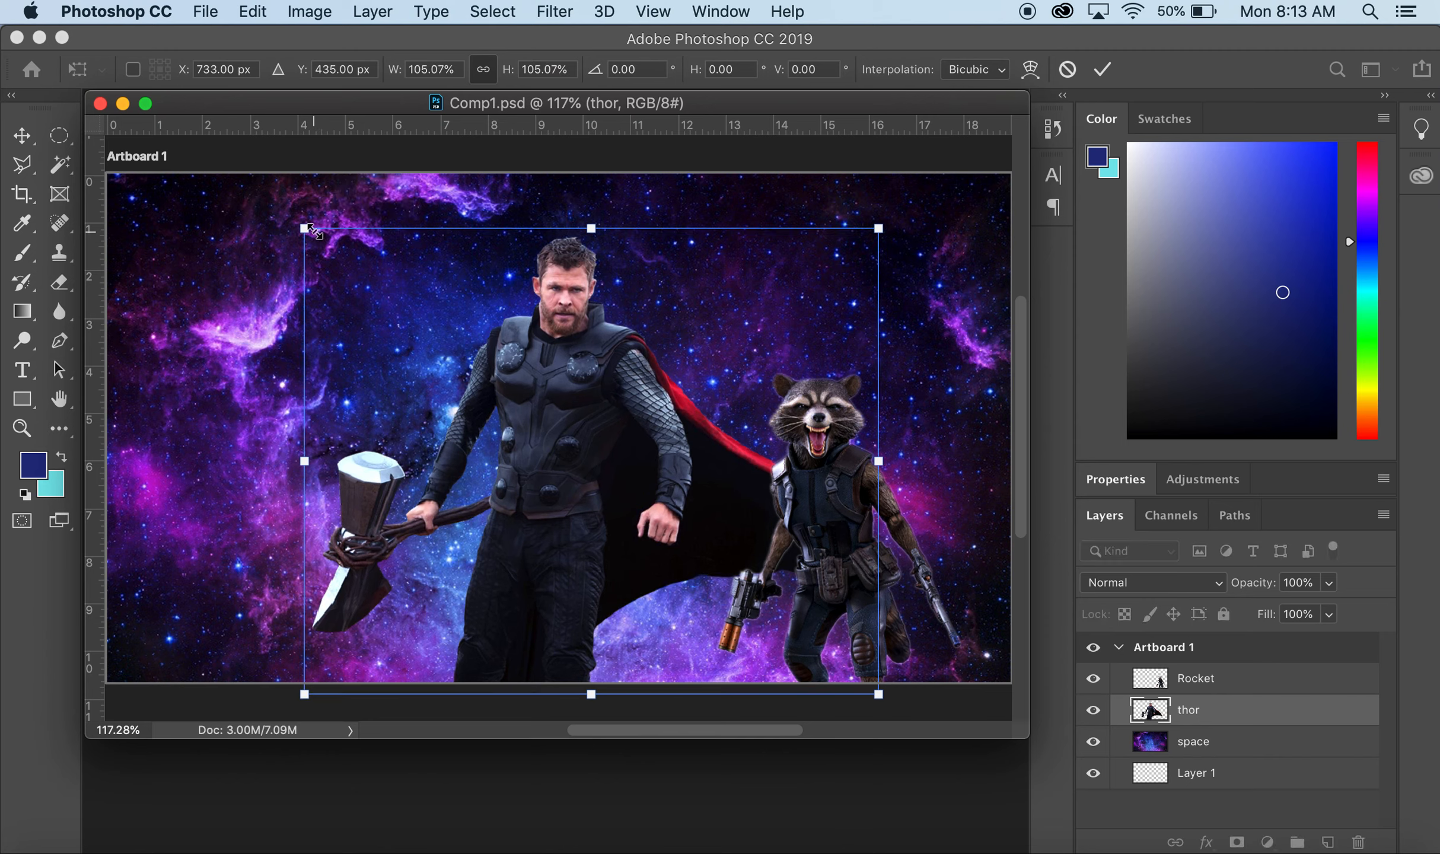
pyautogui.press('Return')
# - Apply a Color Balance adjustment to the thor layer
pyautogui.click(306, 14)
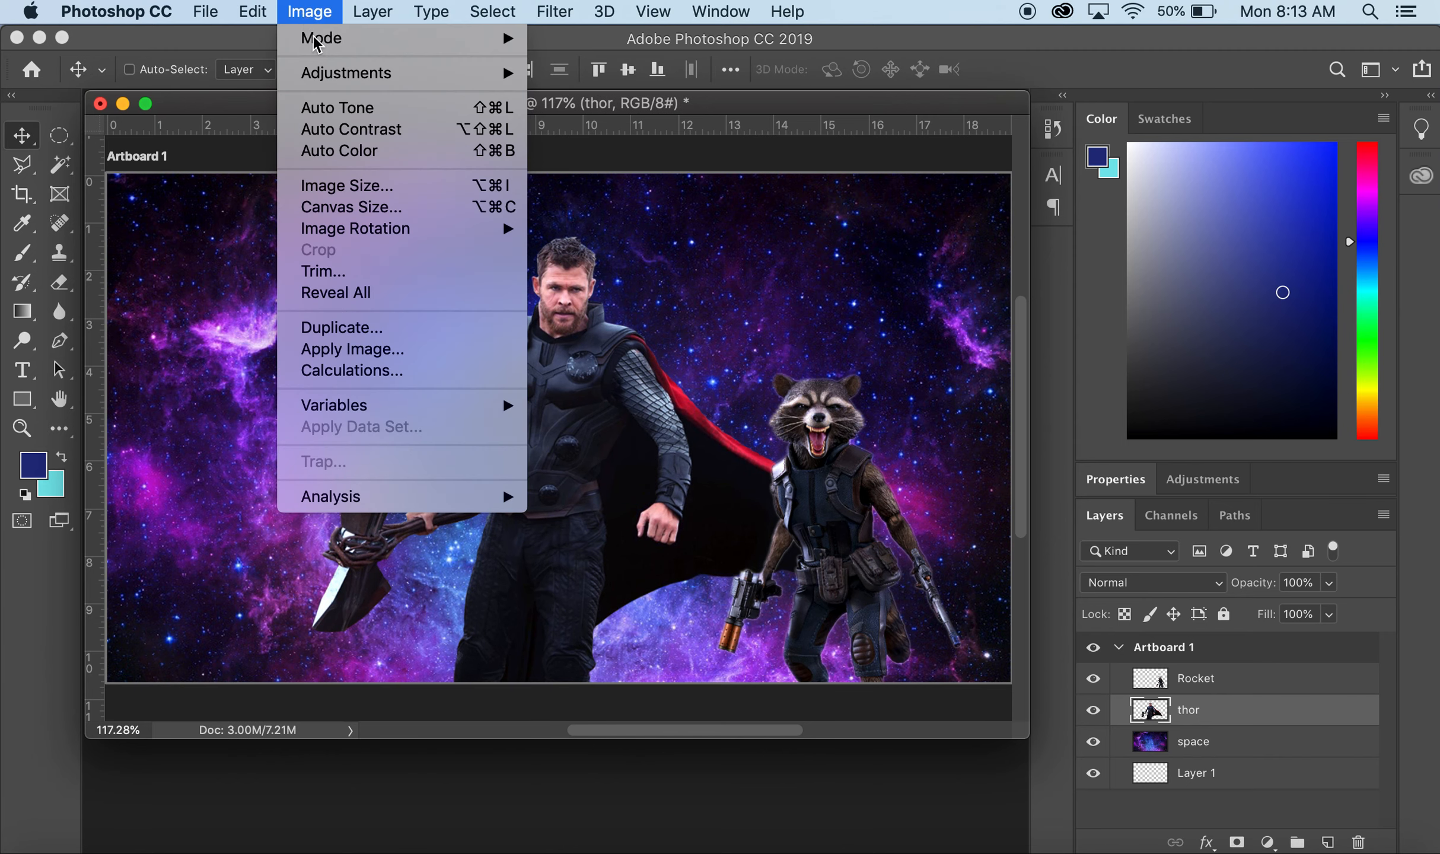
pyautogui.moveTo(327, 74)
pyautogui.click(619, 215)
pyautogui.moveTo(1046, 266); pyautogui.dragTo(1013, 260)
pyautogui.click(1287, 191)
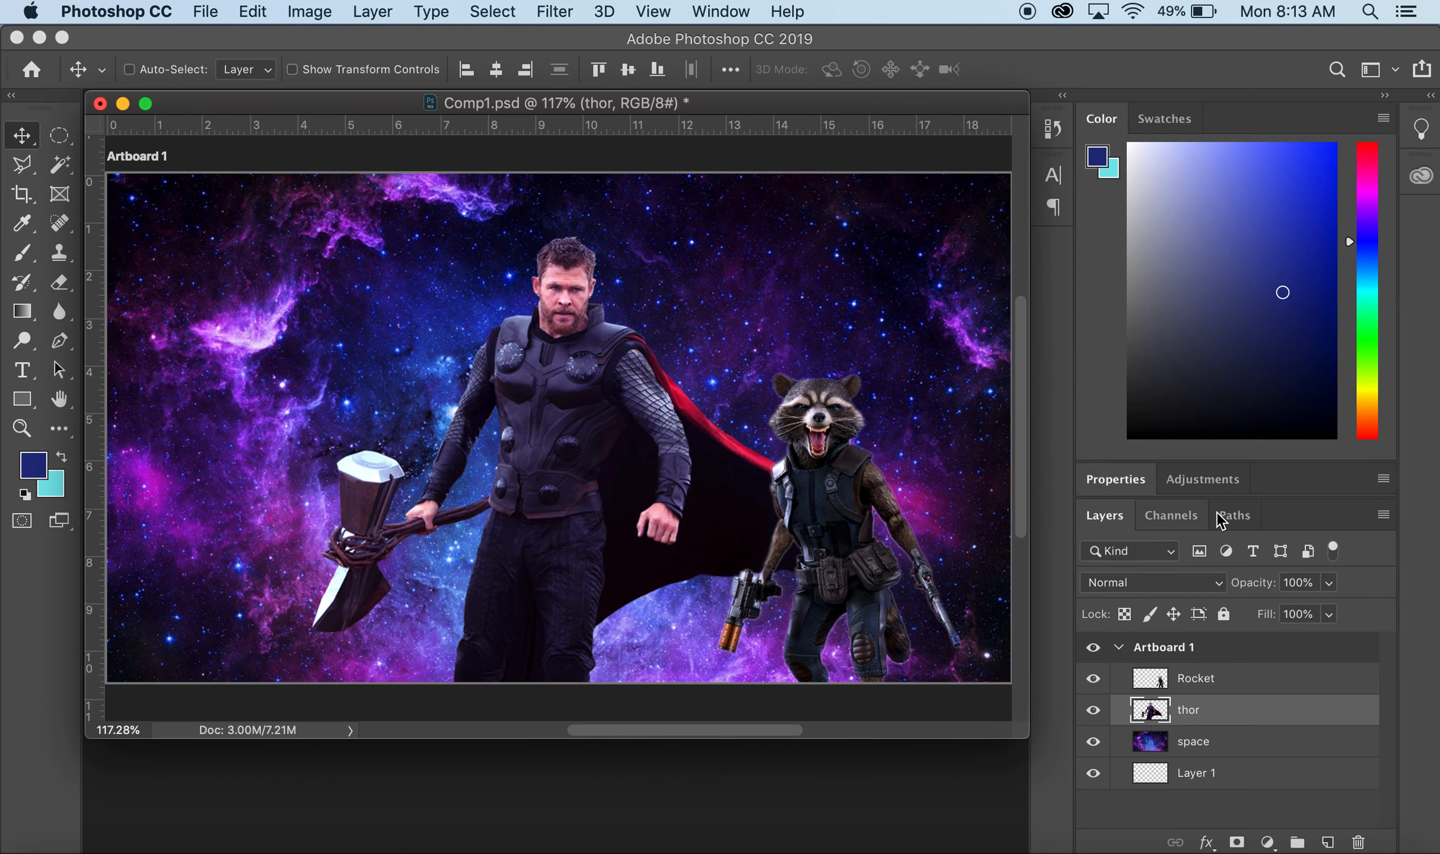
pyautogui.click(254, 12)
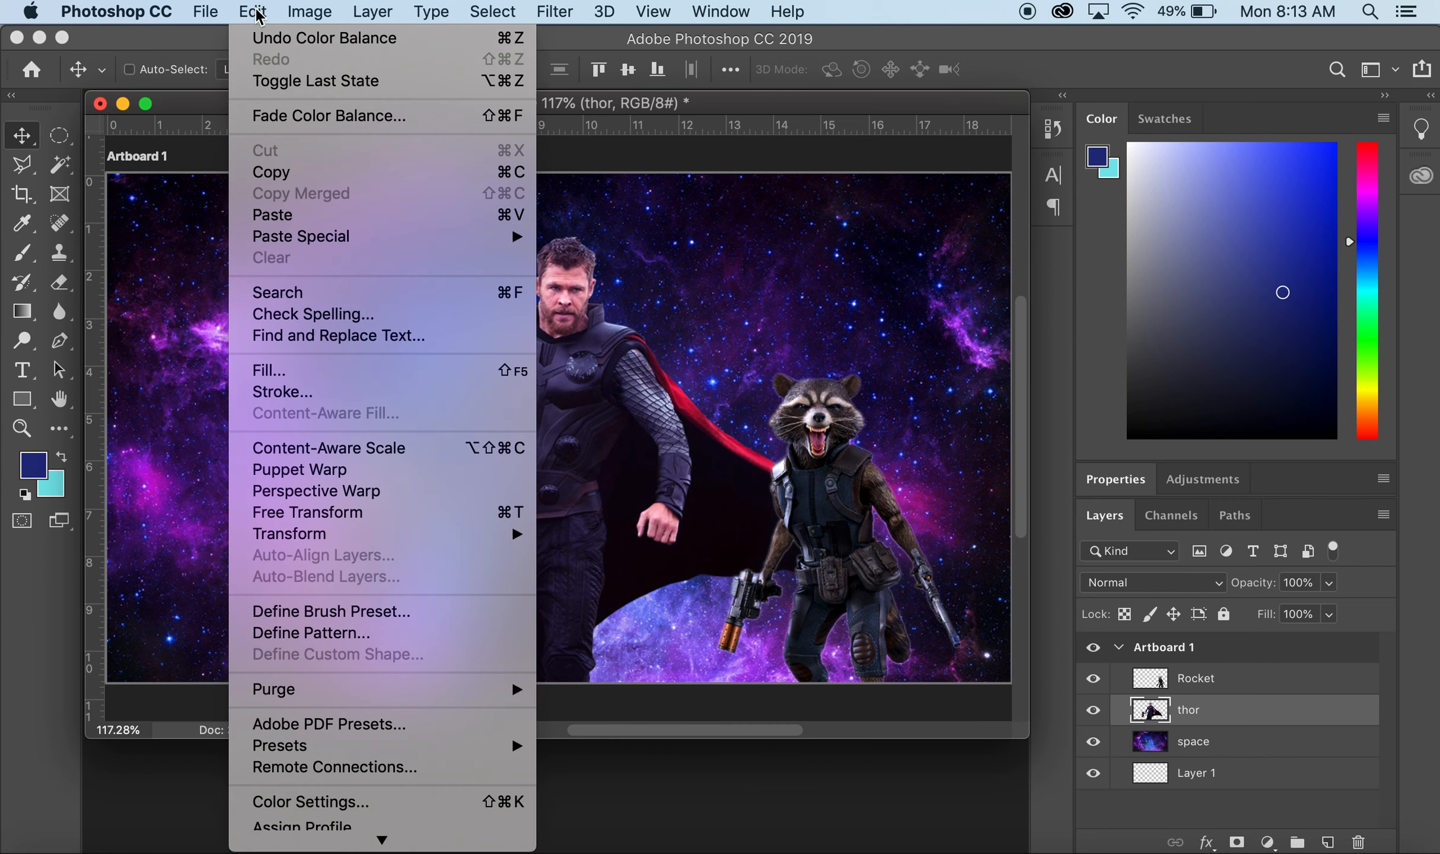
pyautogui.moveTo(320, 11)
pyautogui.moveTo(797, 8)
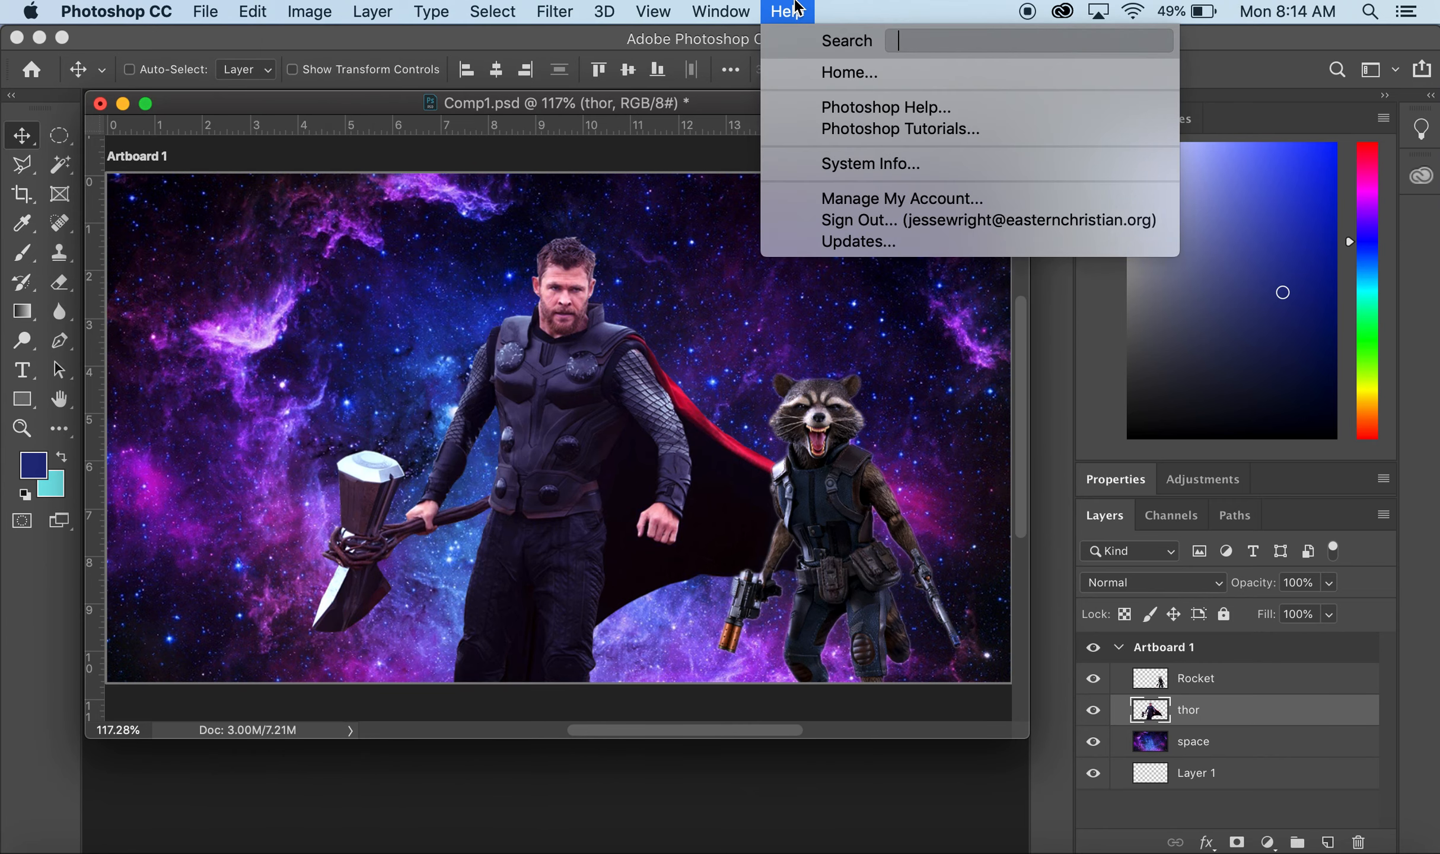
pyautogui.click(872, 12)
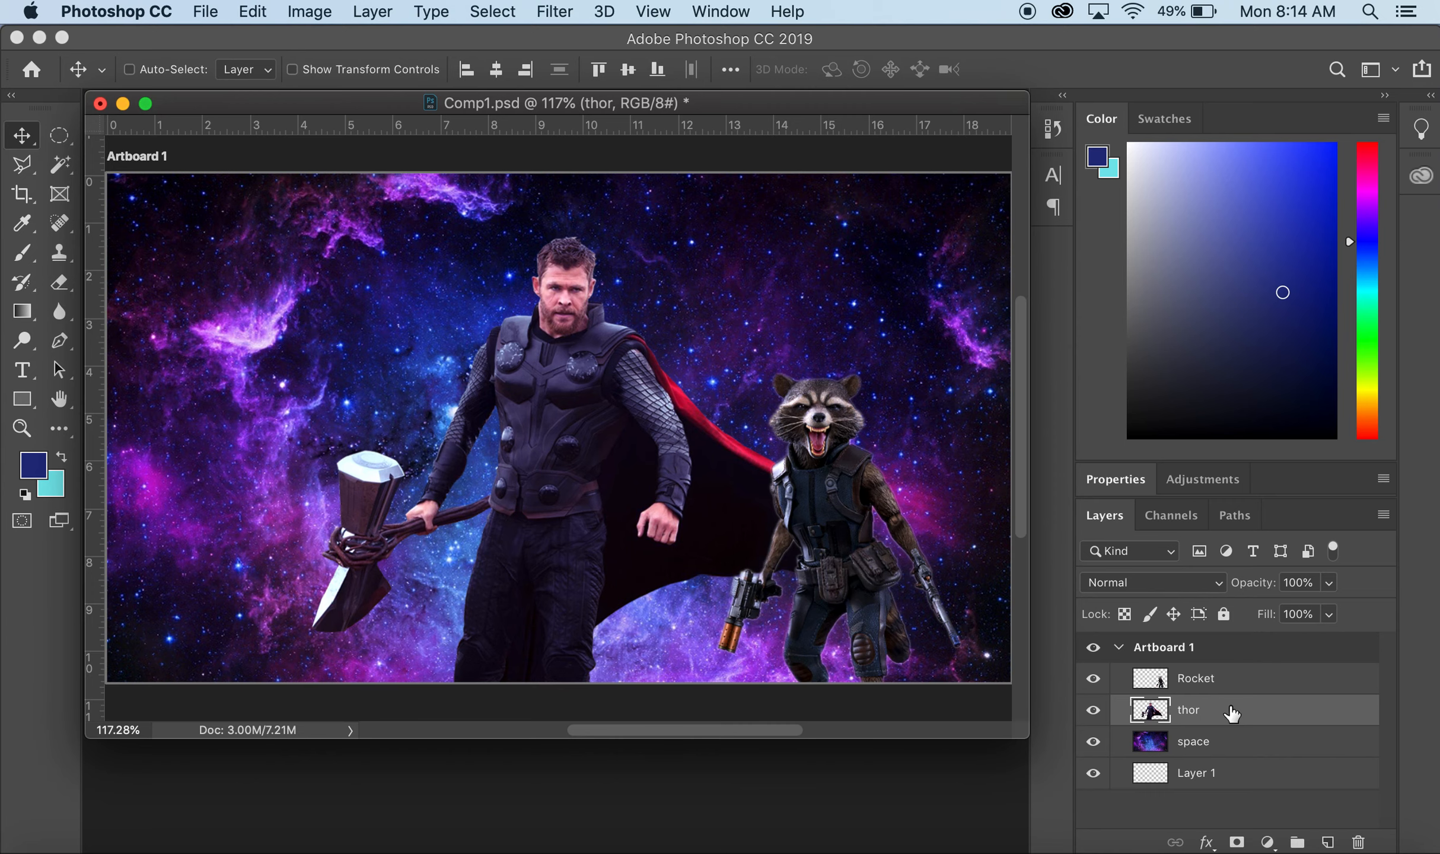
# - Open Avengers-4-Endgame-Logo-Thanos.jpg from the GraphicDesign folder inside WebAppFiles on the Desktop and enlarge its document window
pyautogui.click(211, 18)
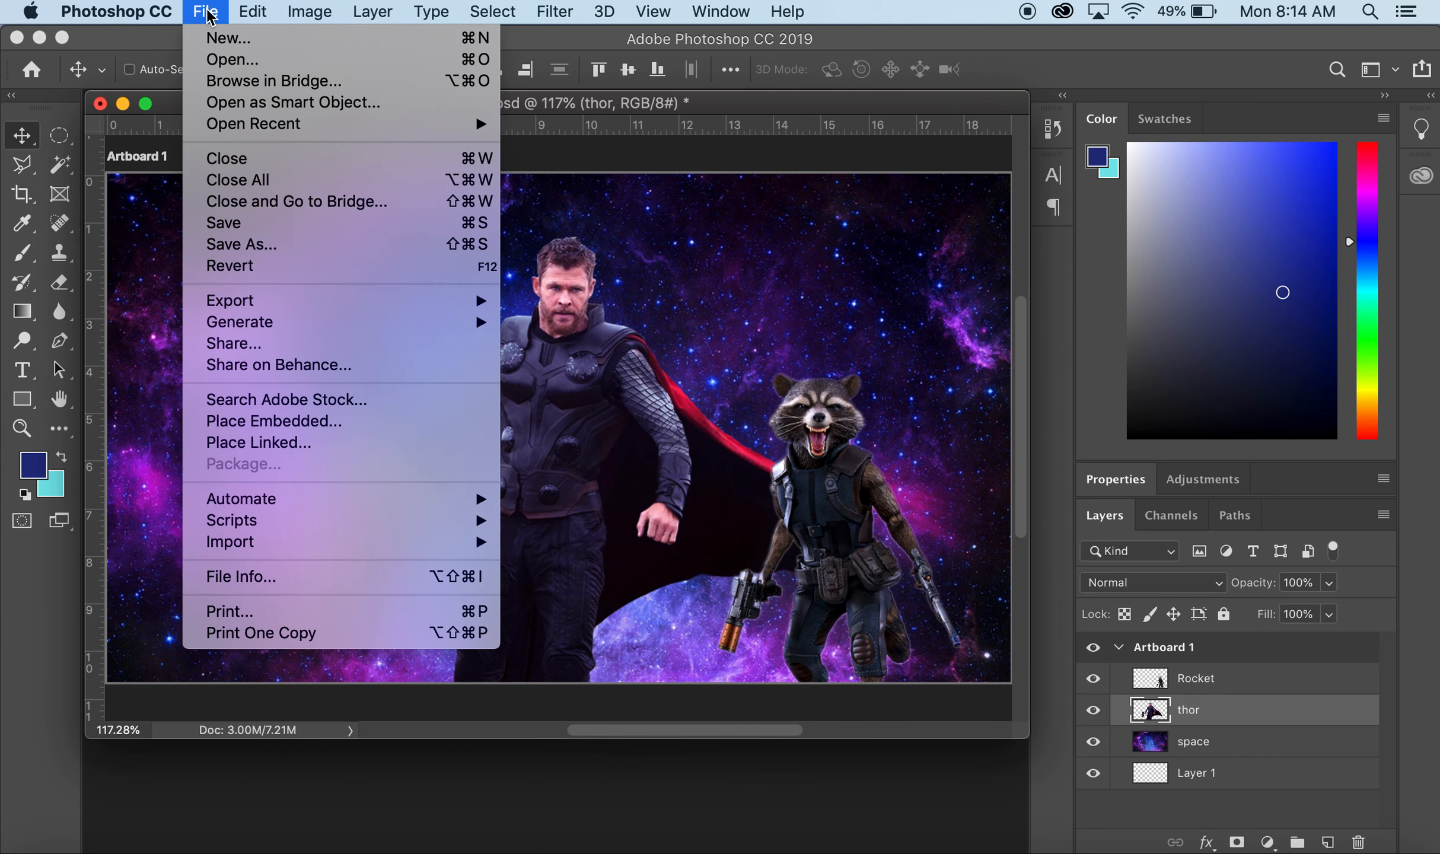
pyautogui.click(231, 60)
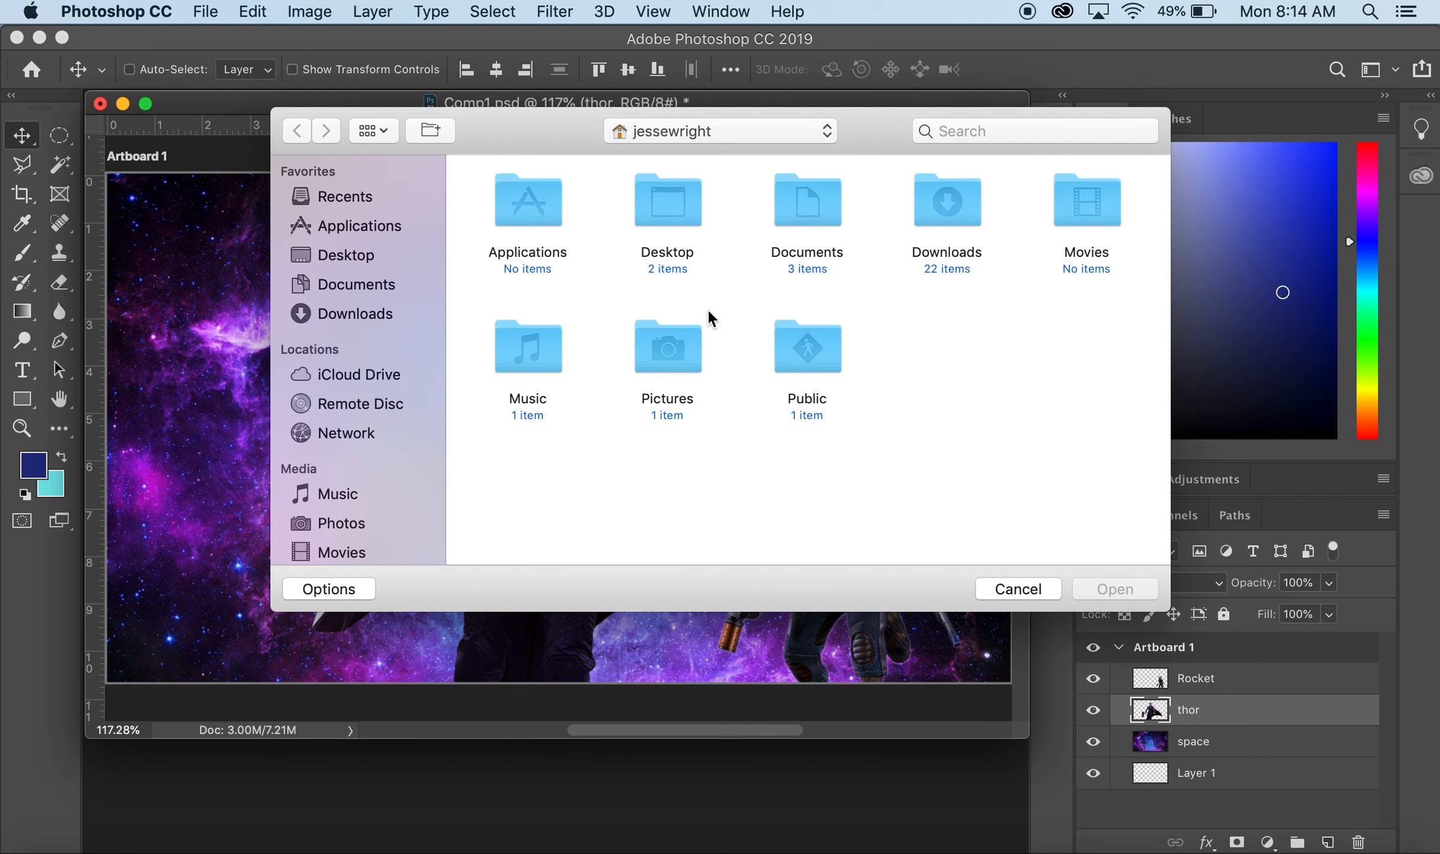
pyautogui.click(334, 256)
pyautogui.doubleClick(500, 201)
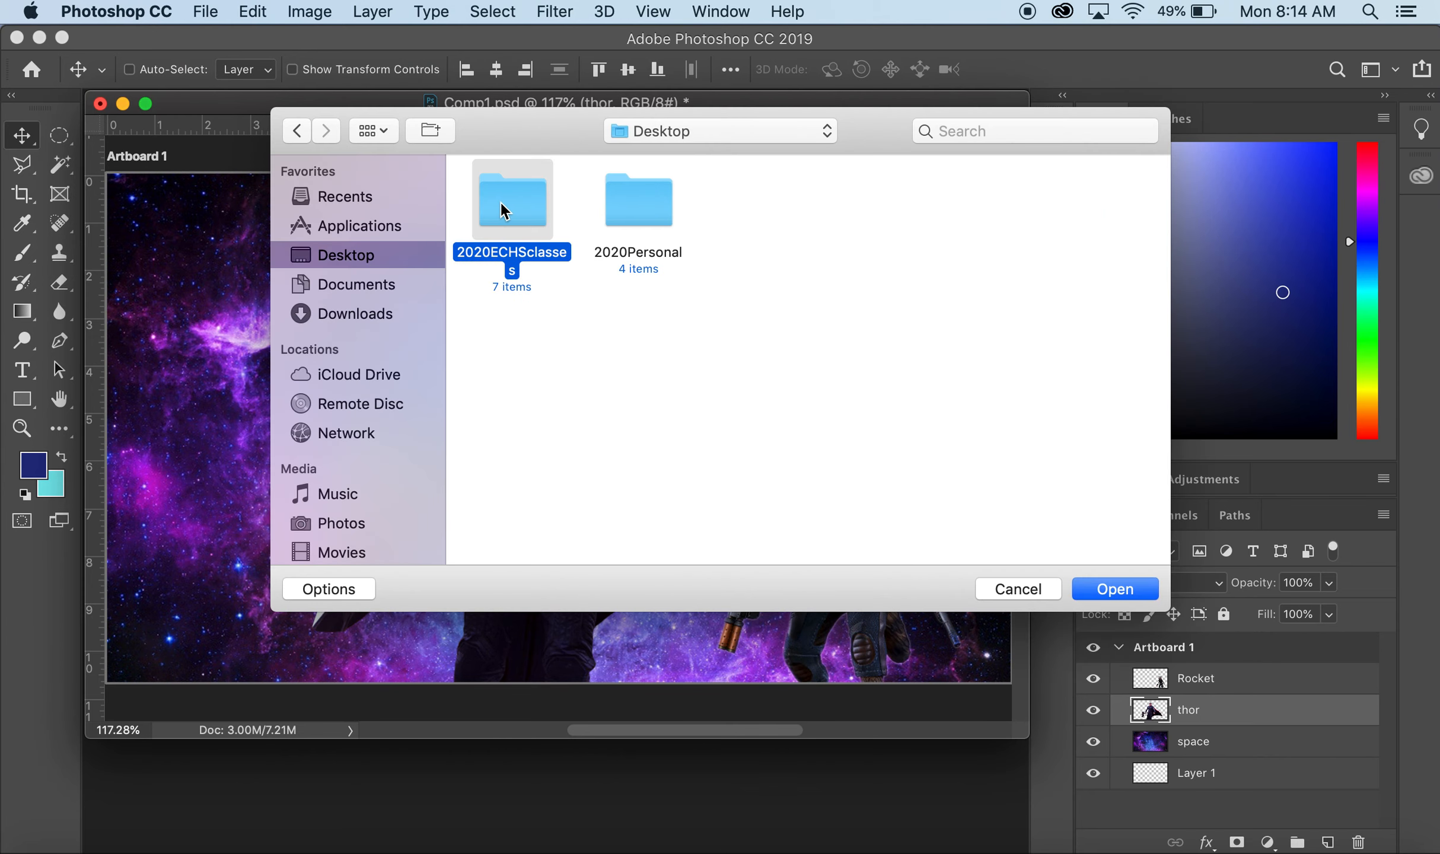
pyautogui.doubleClick(676, 344)
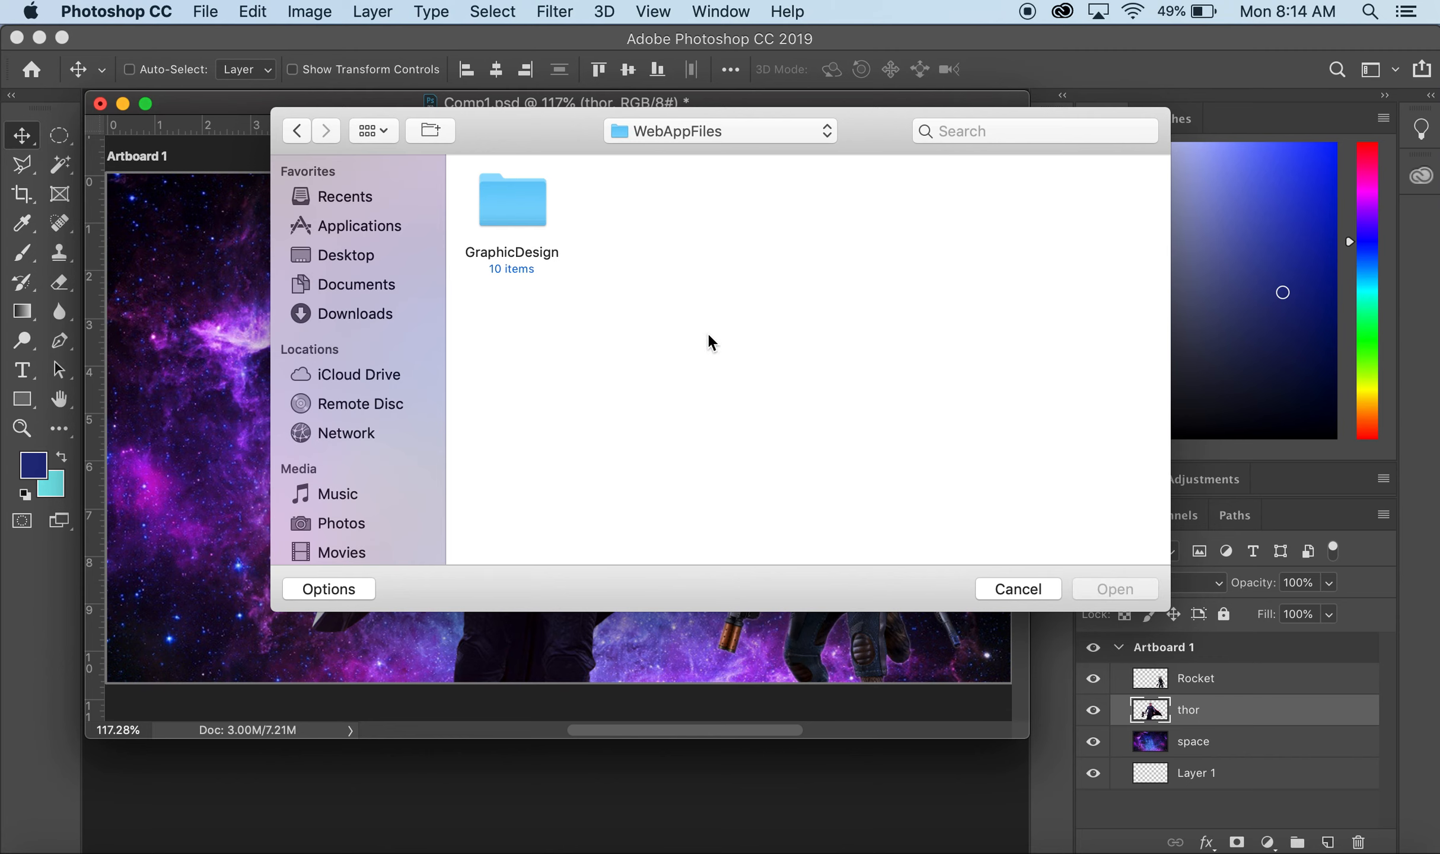
pyautogui.click(511, 219)
pyautogui.doubleClick(509, 219)
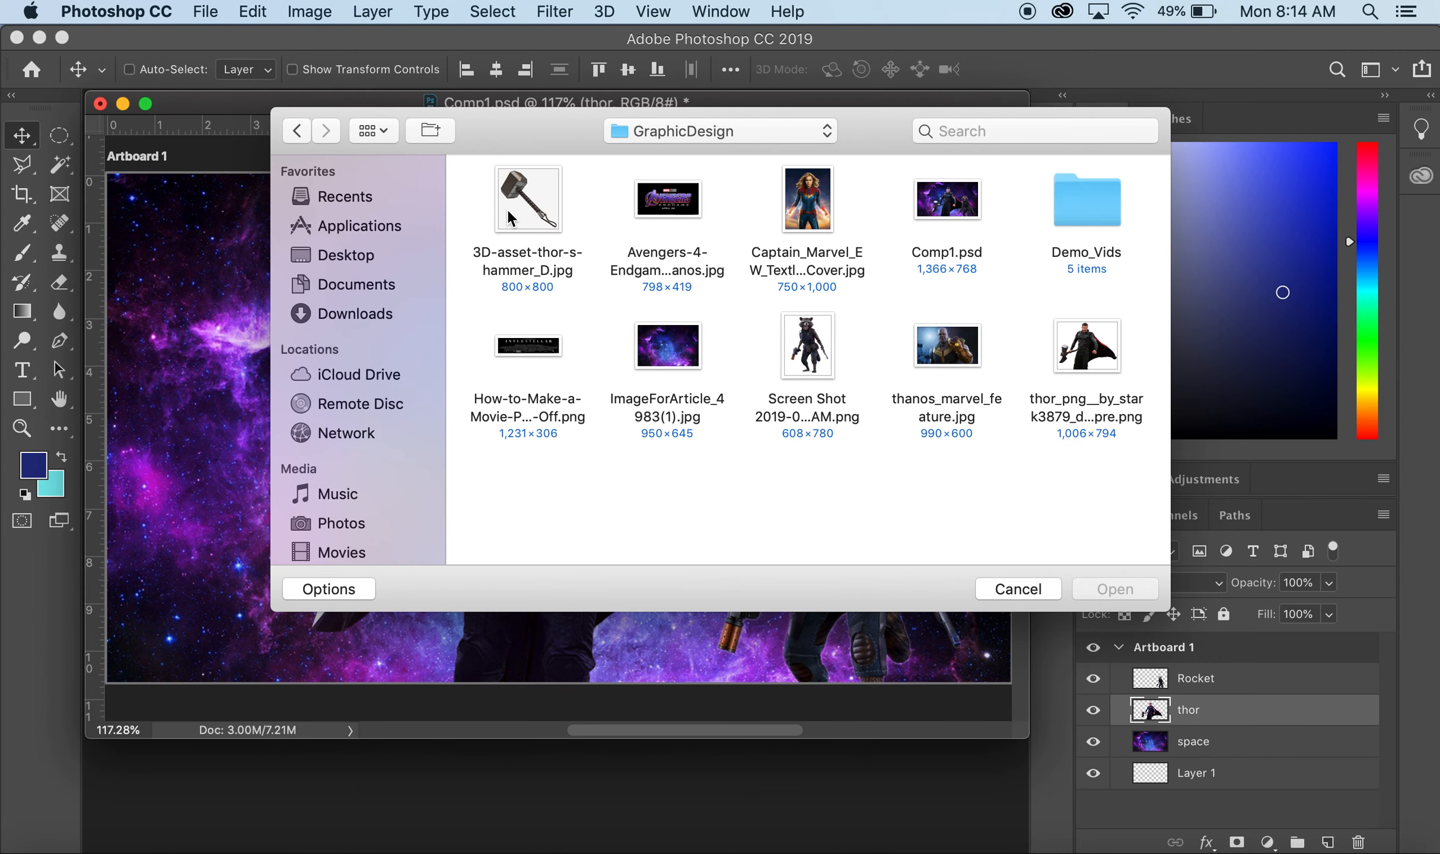
pyautogui.click(676, 195)
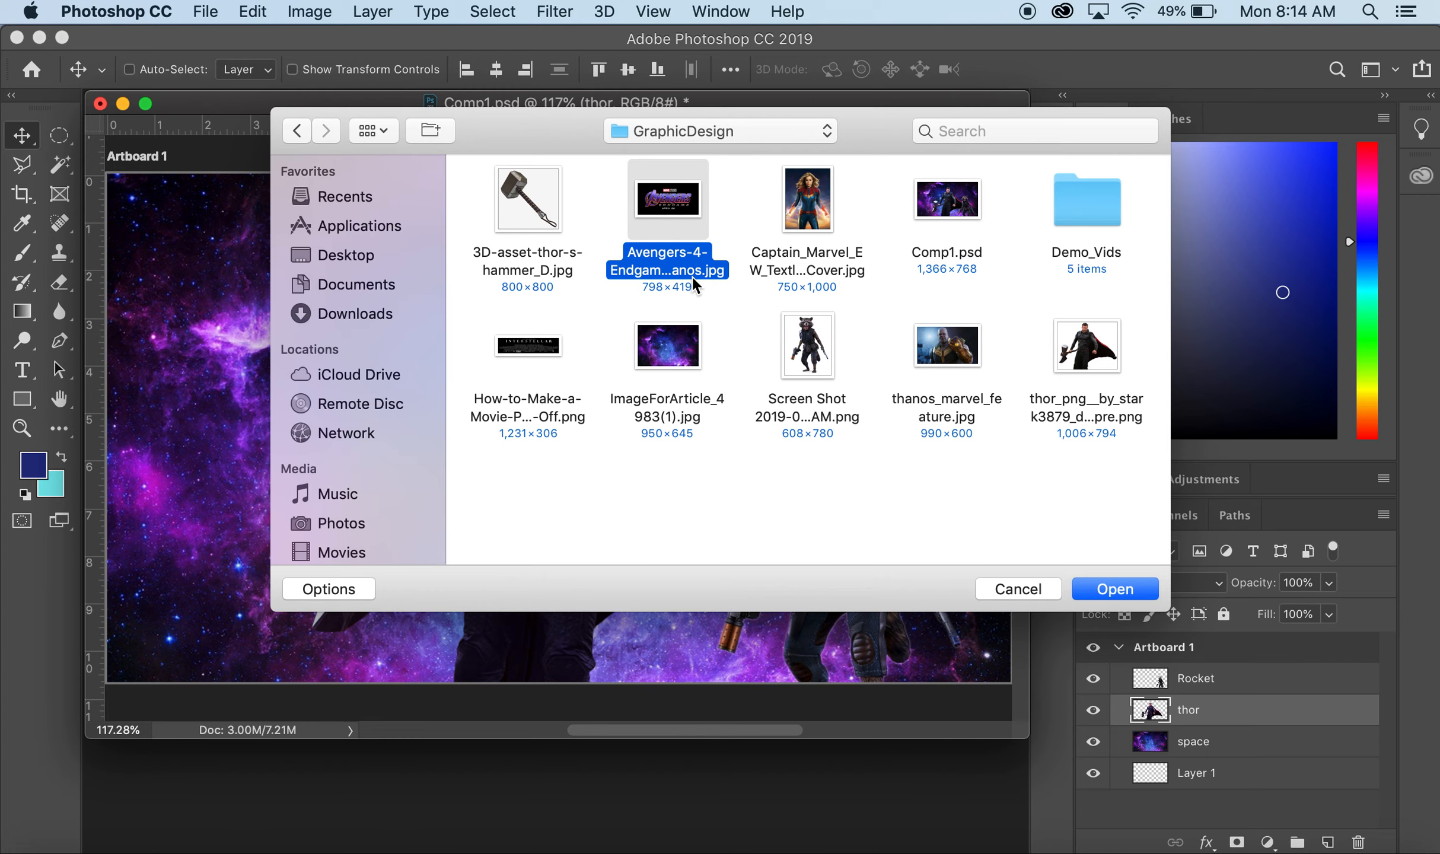
pyautogui.click(1103, 587)
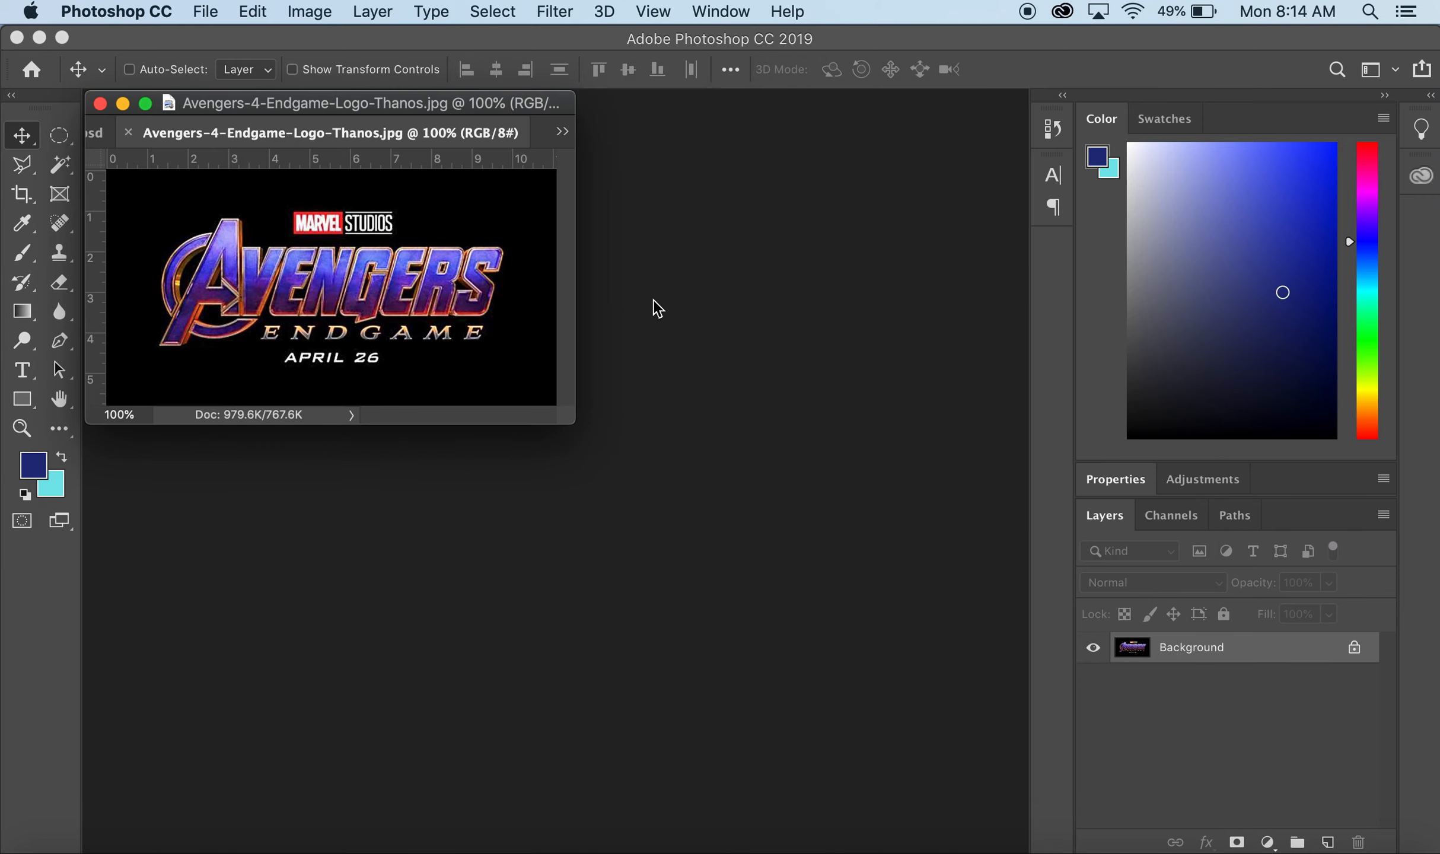
pyautogui.moveTo(568, 423); pyautogui.dragTo(861, 518)
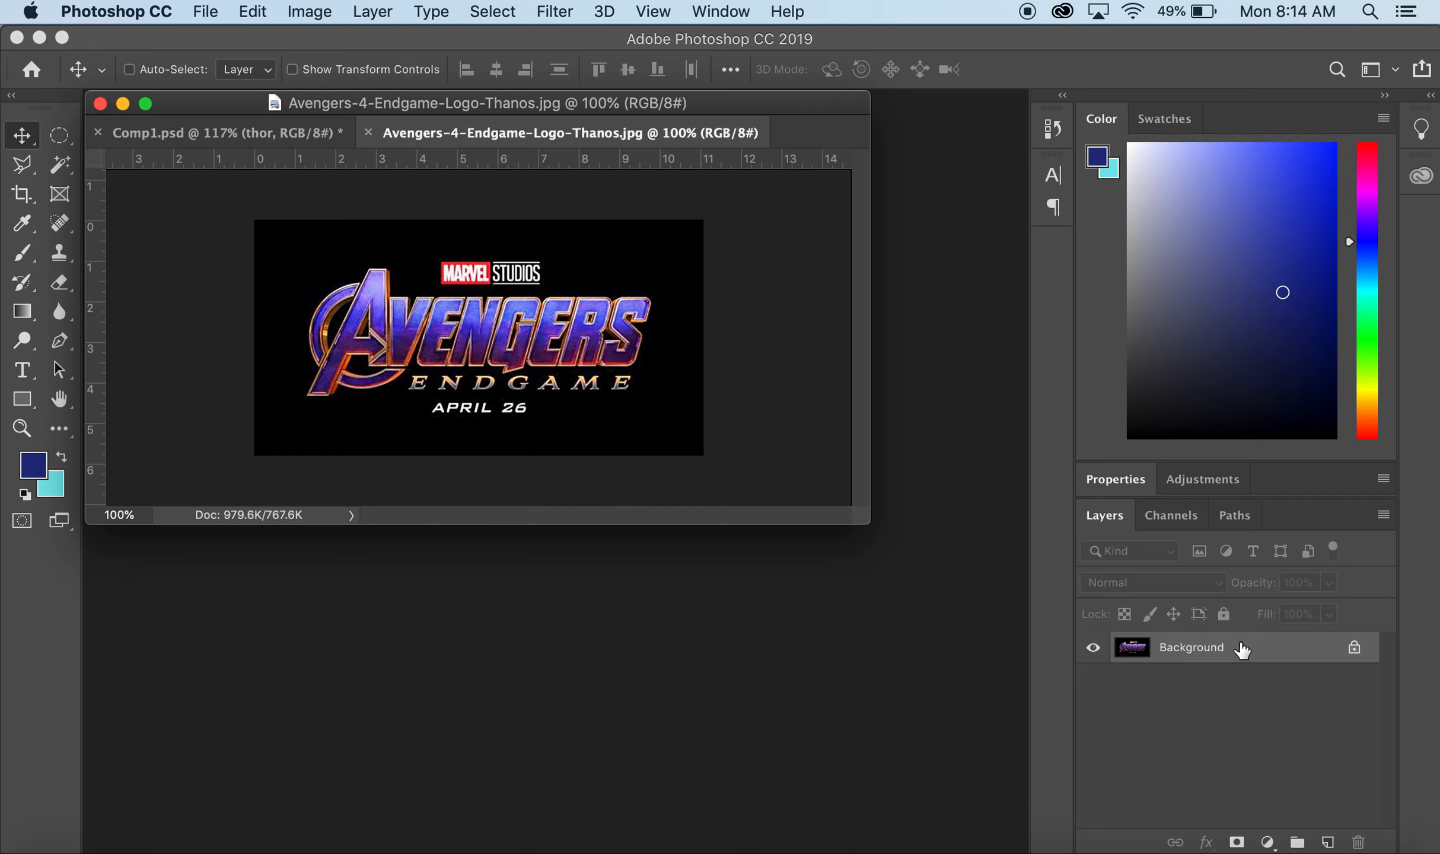
# - Convert the logo image's locked Background into a regular layer named logo
pyautogui.doubleClick(1204, 648)
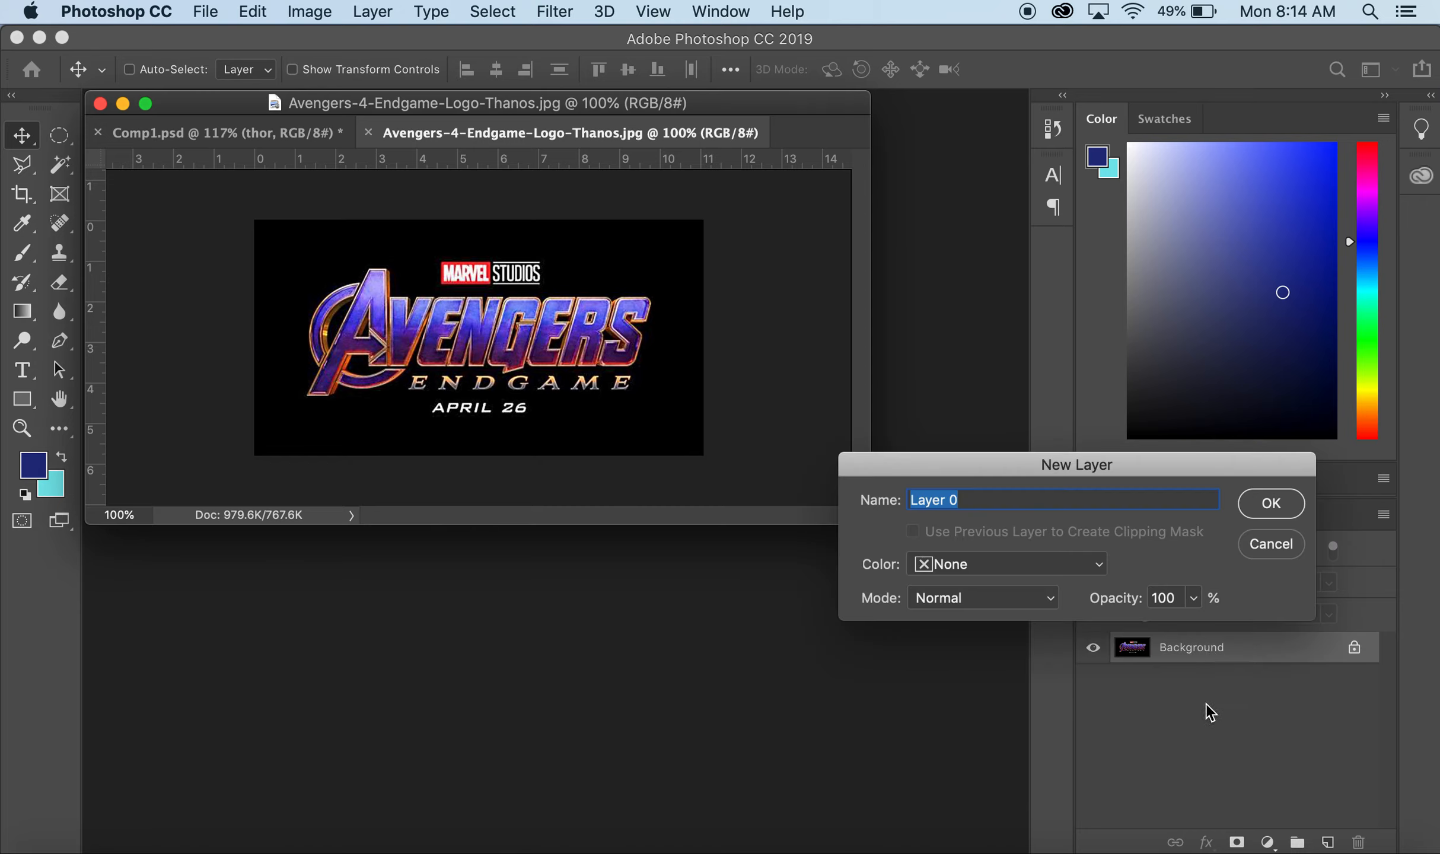
pyautogui.write('lg')
pyautogui.press('Return')
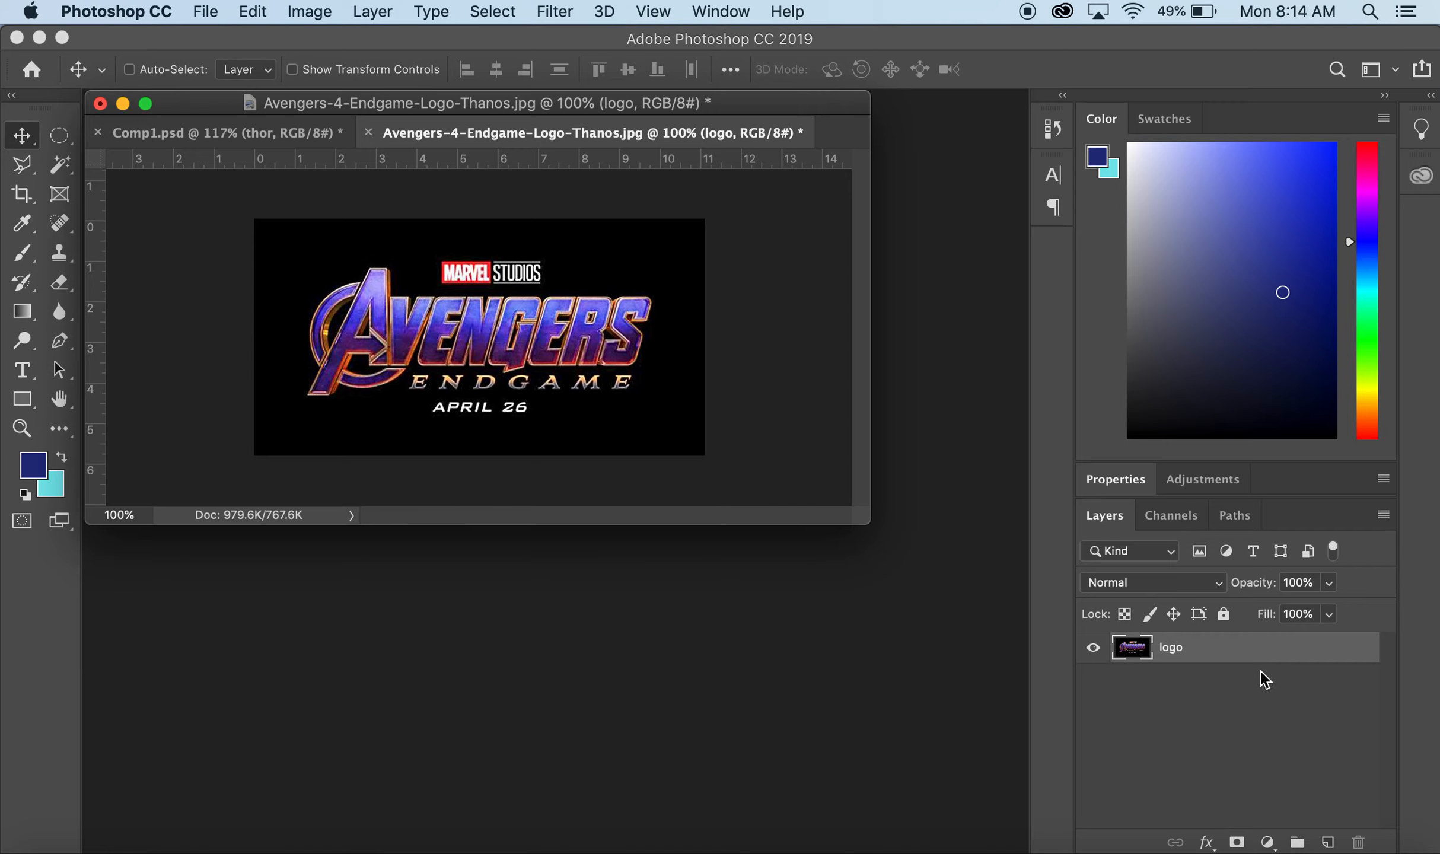
# - Check what lies behind the logo layer by hiding and showing it twice
pyautogui.click(1091, 649)
pyautogui.click(1092, 649)
pyautogui.click(1092, 649)
pyautogui.click(1092, 650)
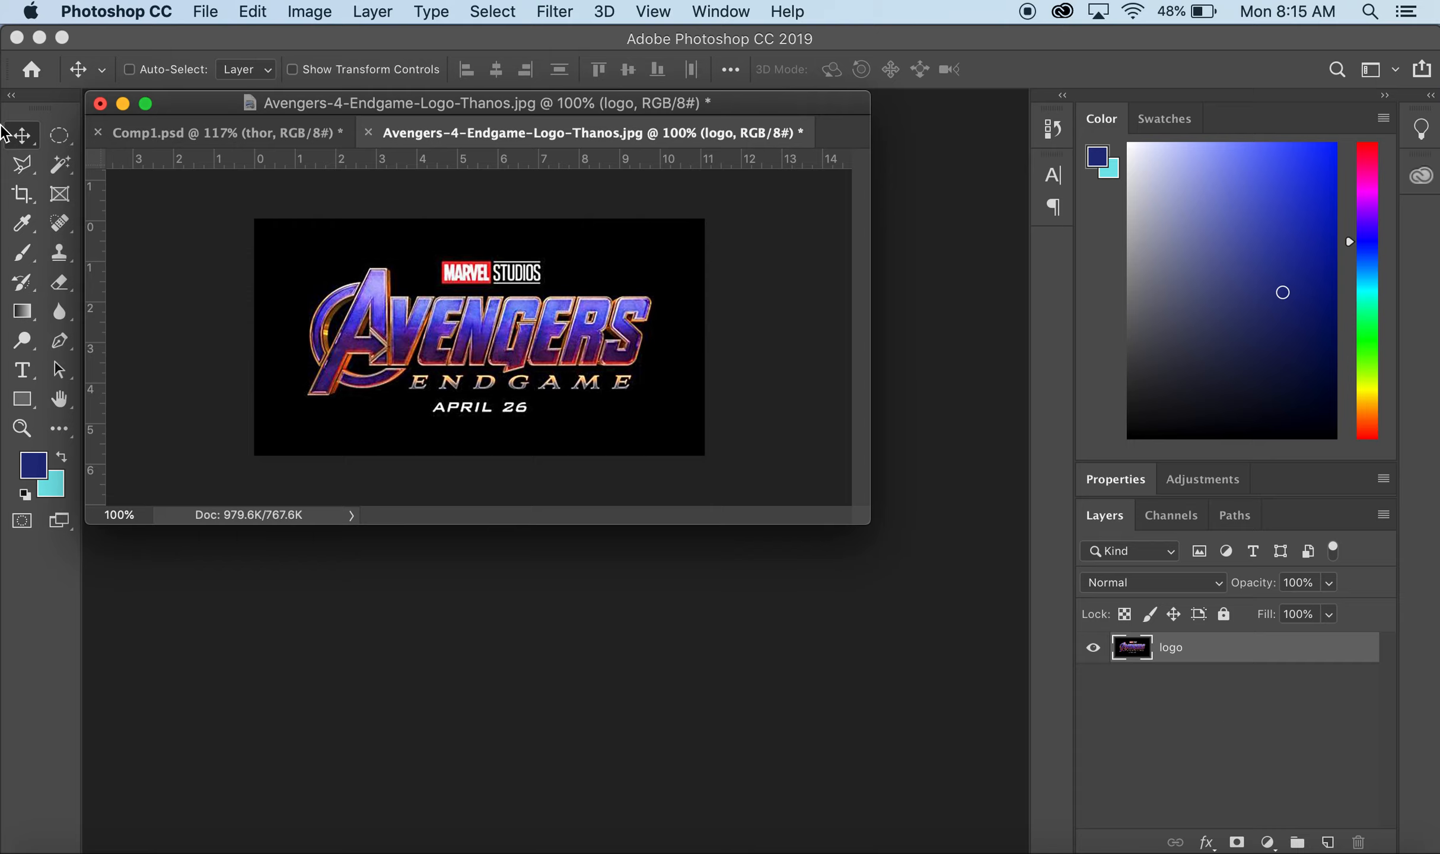
# - Try a rectangular marquee selection around the whole Avengers logo and its date line, and clear it
pyautogui.moveTo(59, 135); pyautogui.dragTo(101, 142)
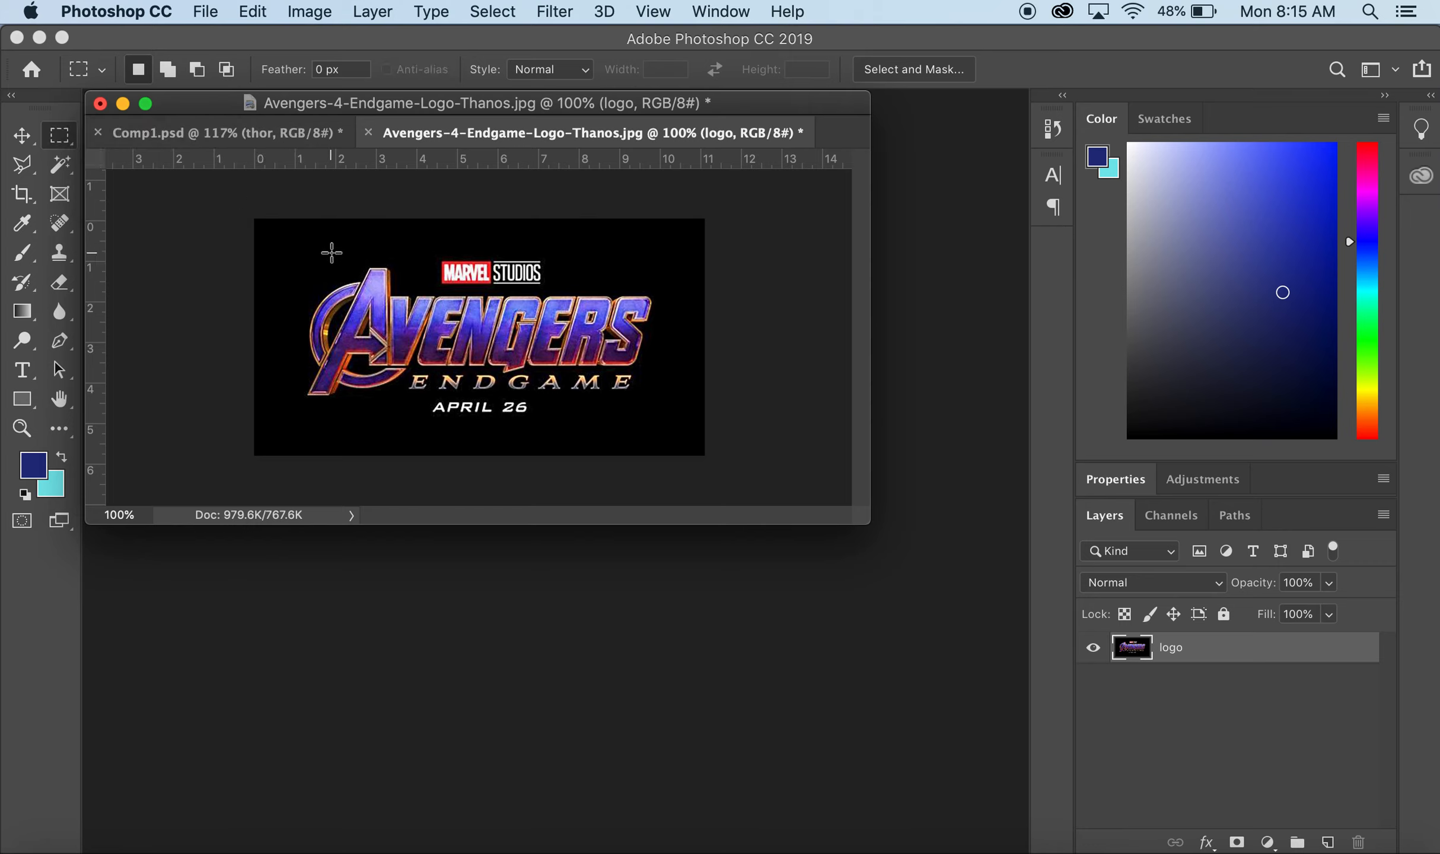
pyautogui.moveTo(301, 258); pyautogui.dragTo(675, 422)
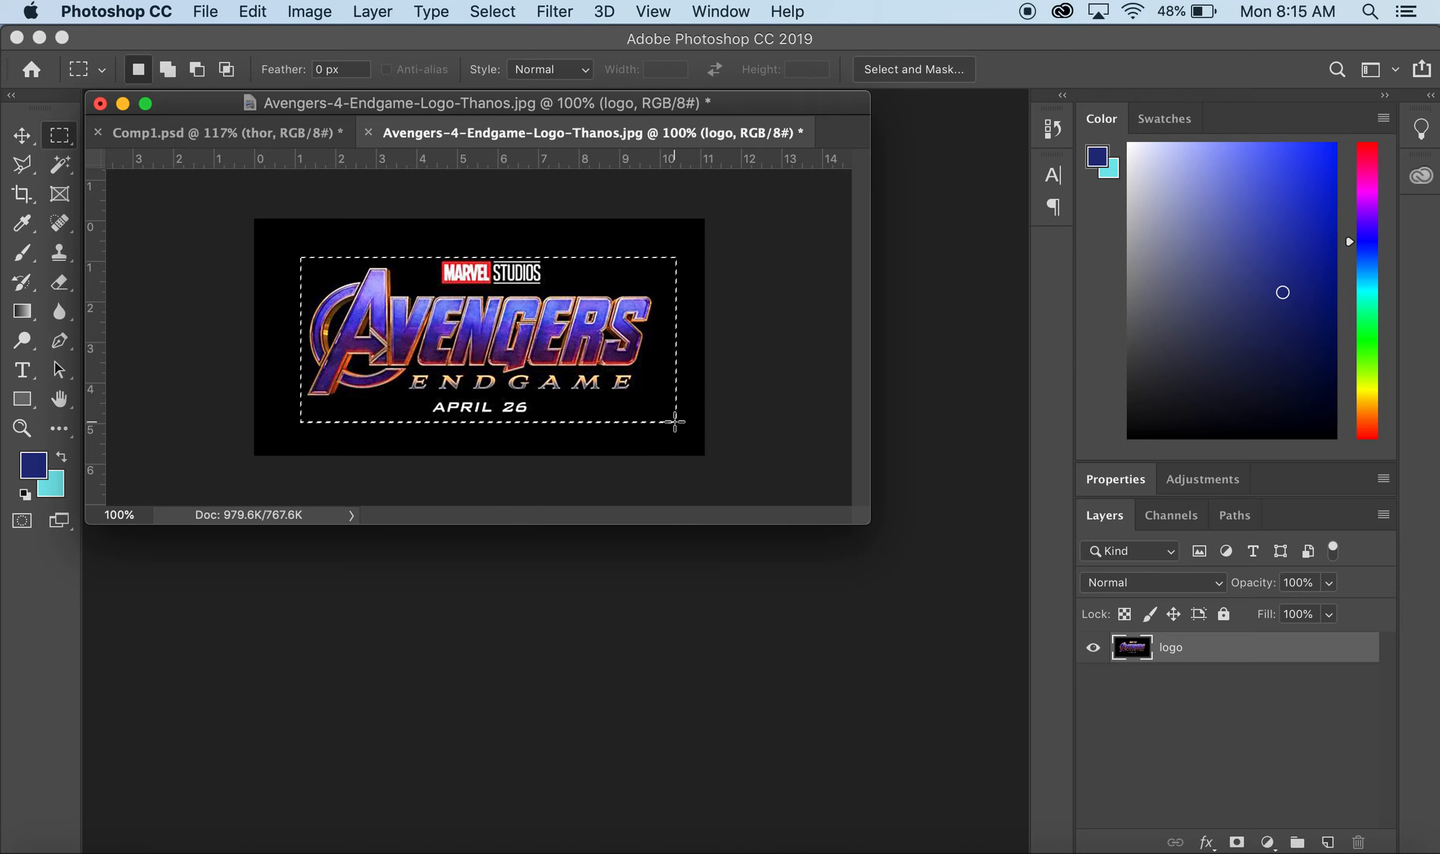
pyautogui.click(676, 424)
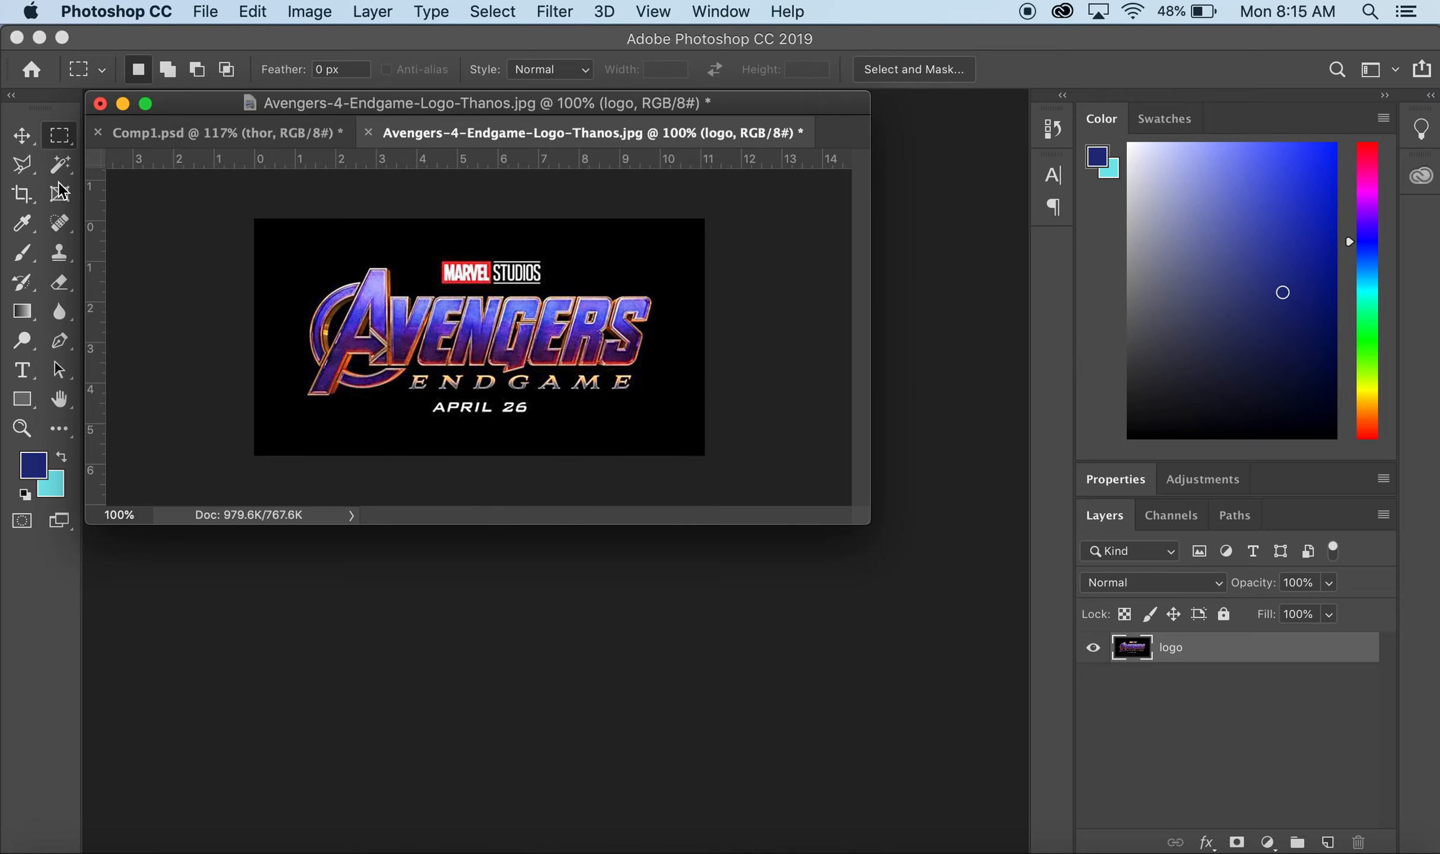
# - Try to outline the large letter A of the logo with the Polygonal Lasso, and clear the selection
pyautogui.click(22, 164)
pyautogui.click(339, 386)
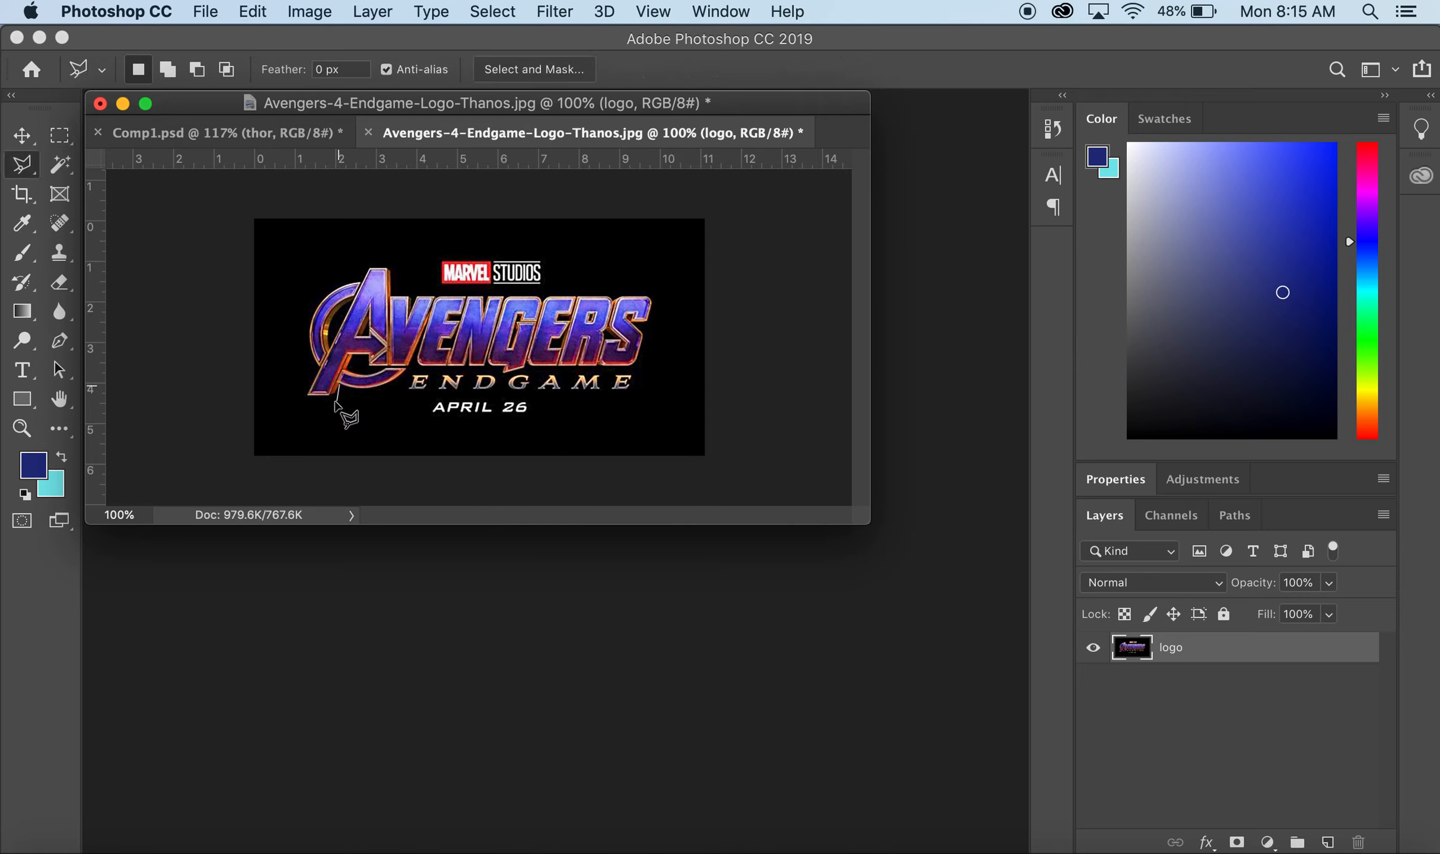
pyautogui.click(299, 396)
pyautogui.click(305, 346)
pyautogui.click(311, 295)
pyautogui.click(346, 279)
pyautogui.click(368, 340)
pyautogui.click(339, 386)
pyautogui.press('super+d')
# - Try to select the logo's purple lettering with the Magic Wand, extending it to similar colors, and clear the selection
pyautogui.click(60, 165)
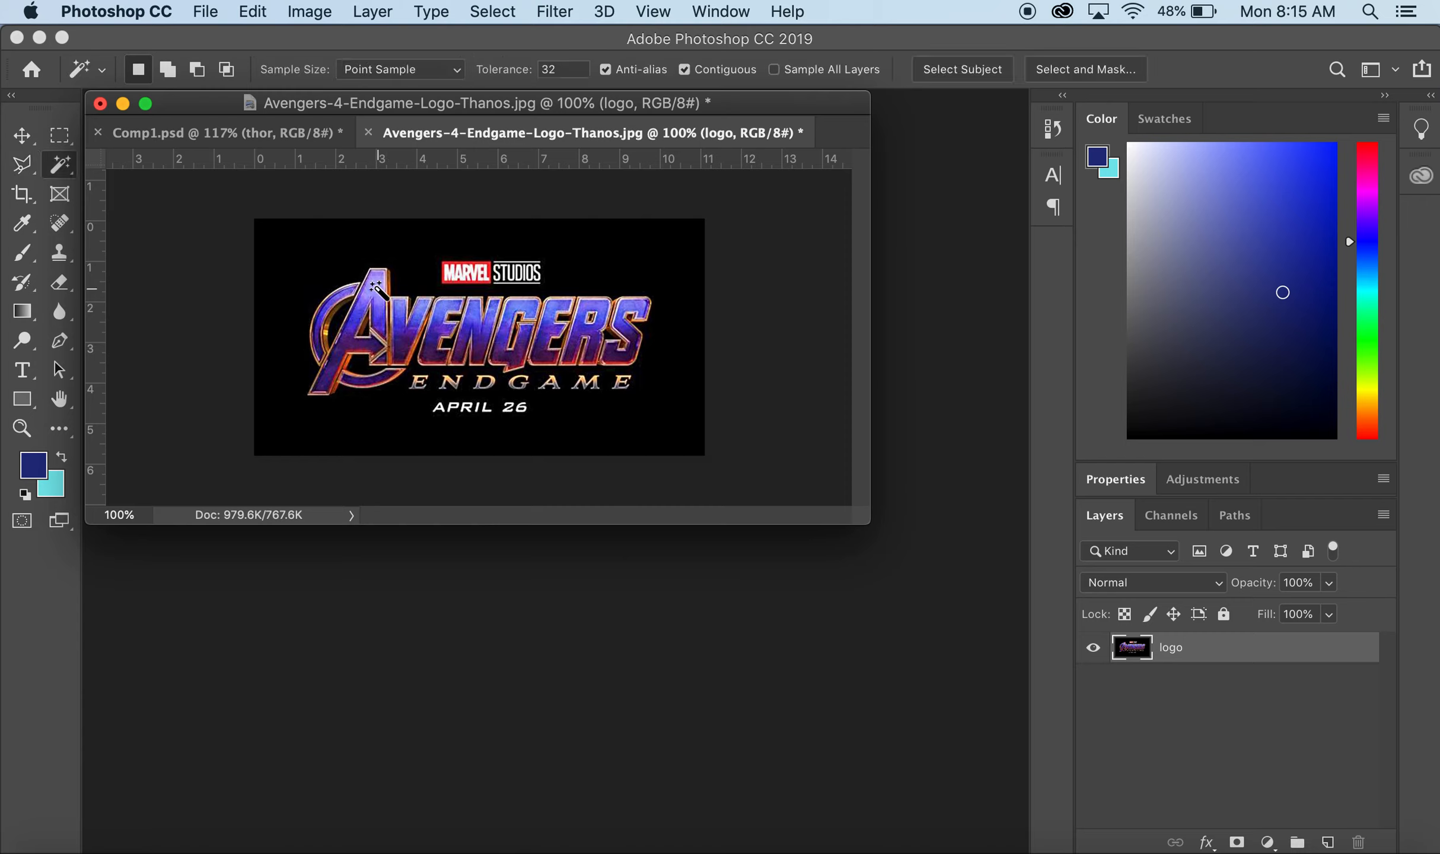
pyautogui.keyDown('shift'); pyautogui.click(383, 313); pyautogui.keyUp('shift')
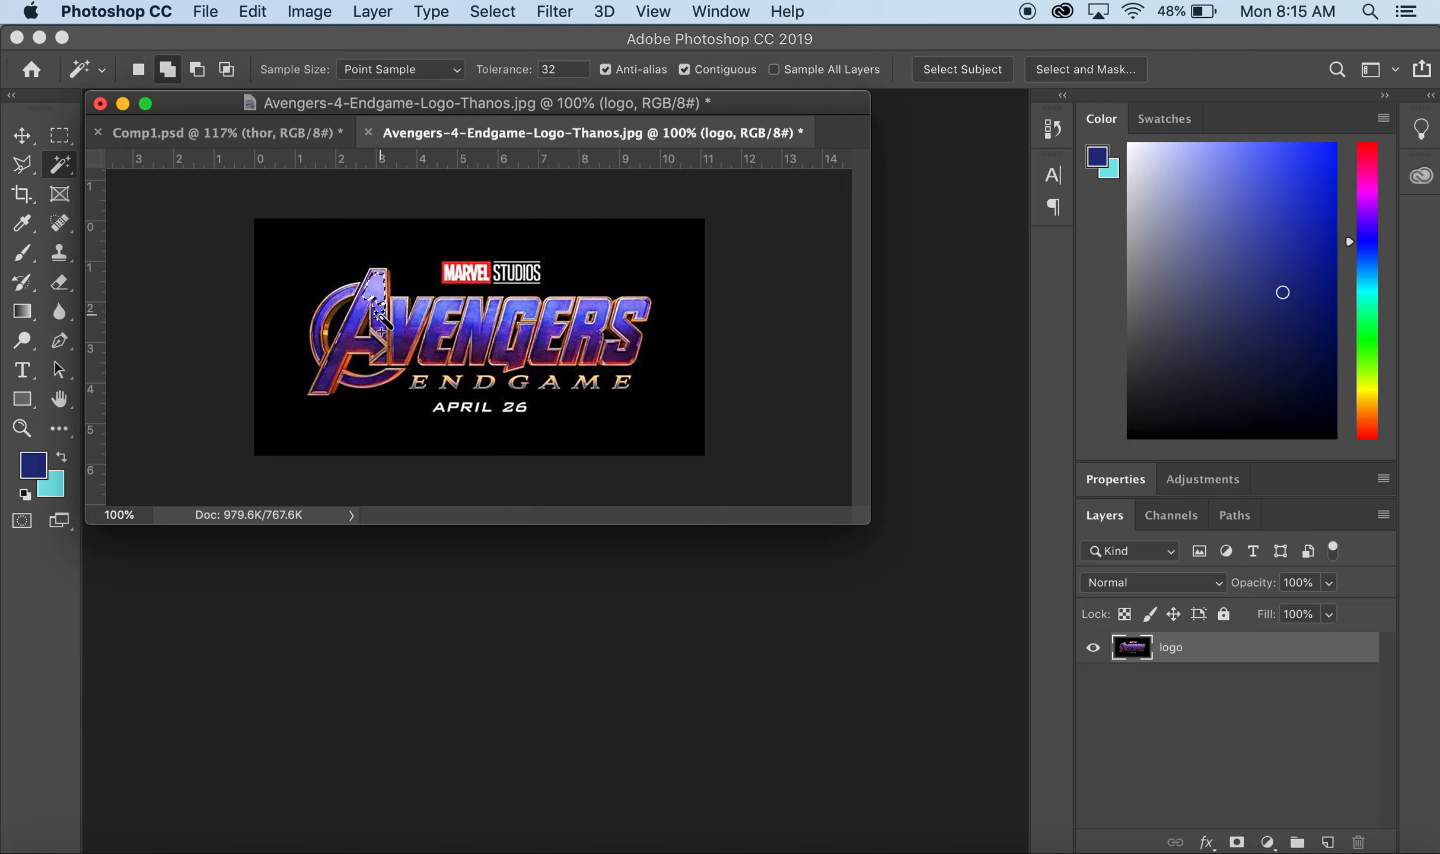
pyautogui.keyDown('shift'); pyautogui.click(389, 331); pyautogui.keyUp('shift')
pyautogui.keyDown('shift'); pyautogui.click(401, 348); pyautogui.keyUp('shift')
pyautogui.keyDown('shift'); pyautogui.click(408, 349); pyautogui.keyUp('shift')
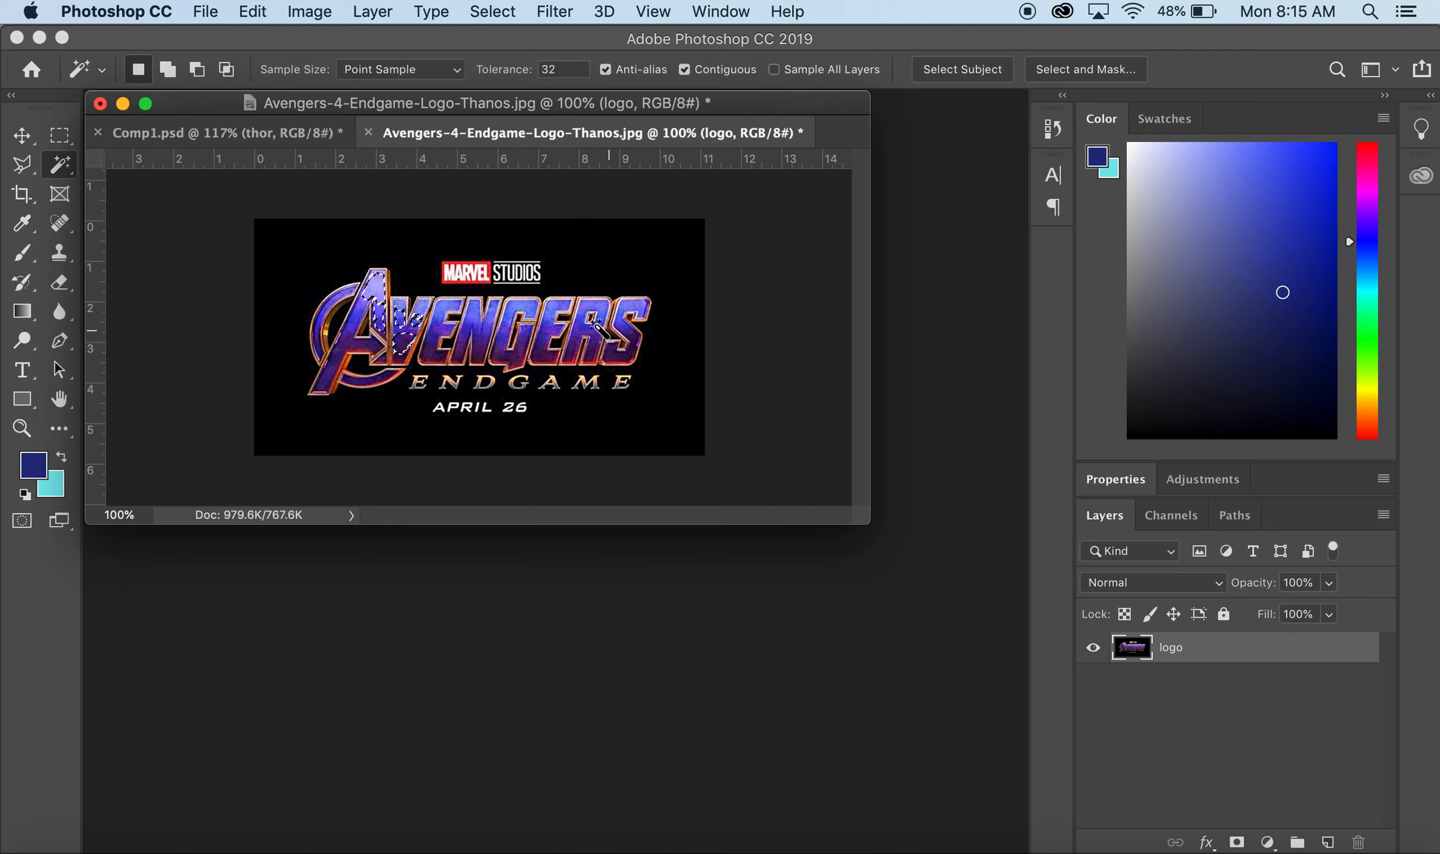
pyautogui.click(501, 14)
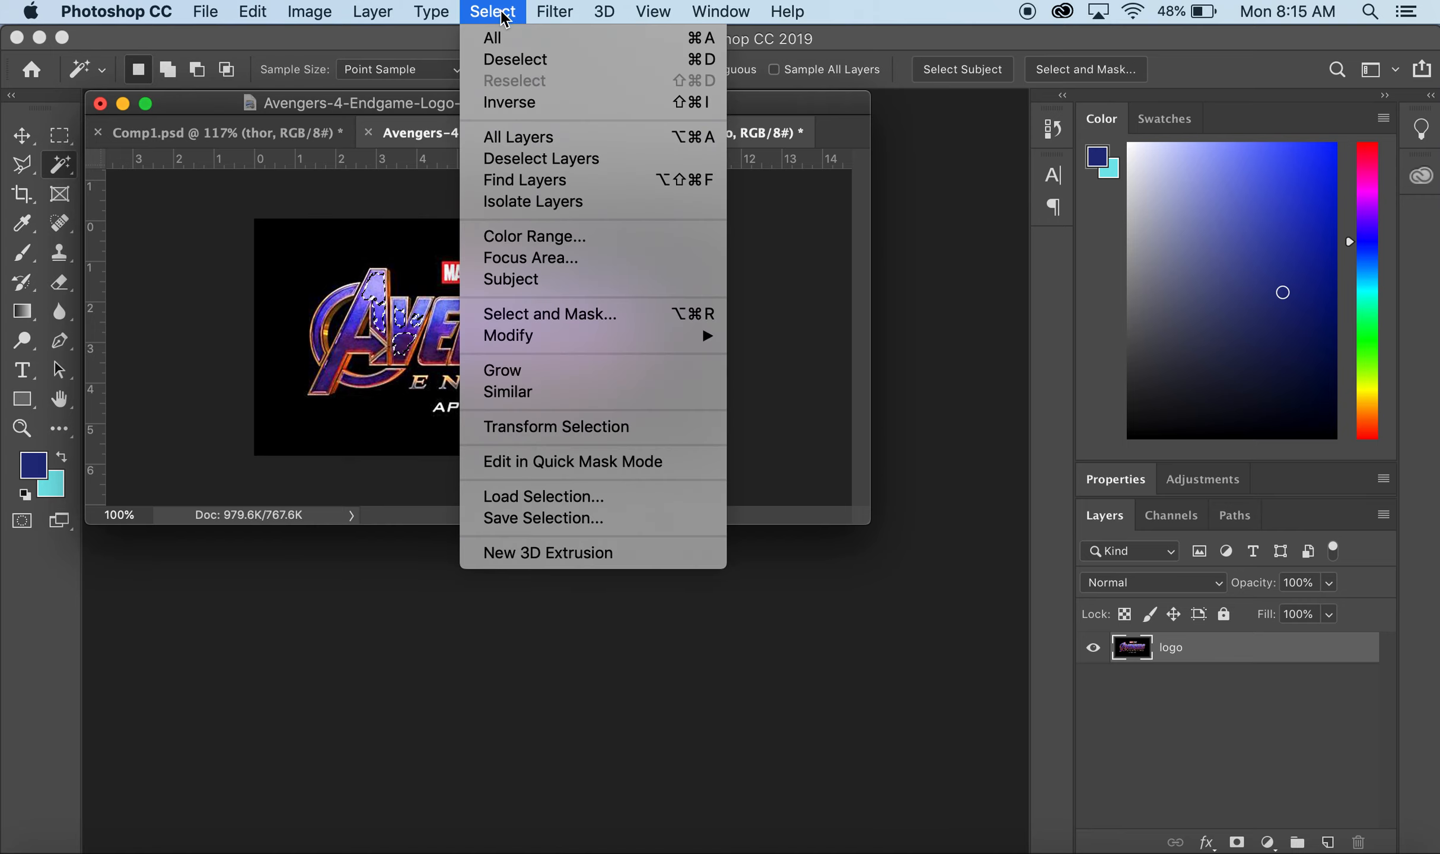
pyautogui.click(544, 392)
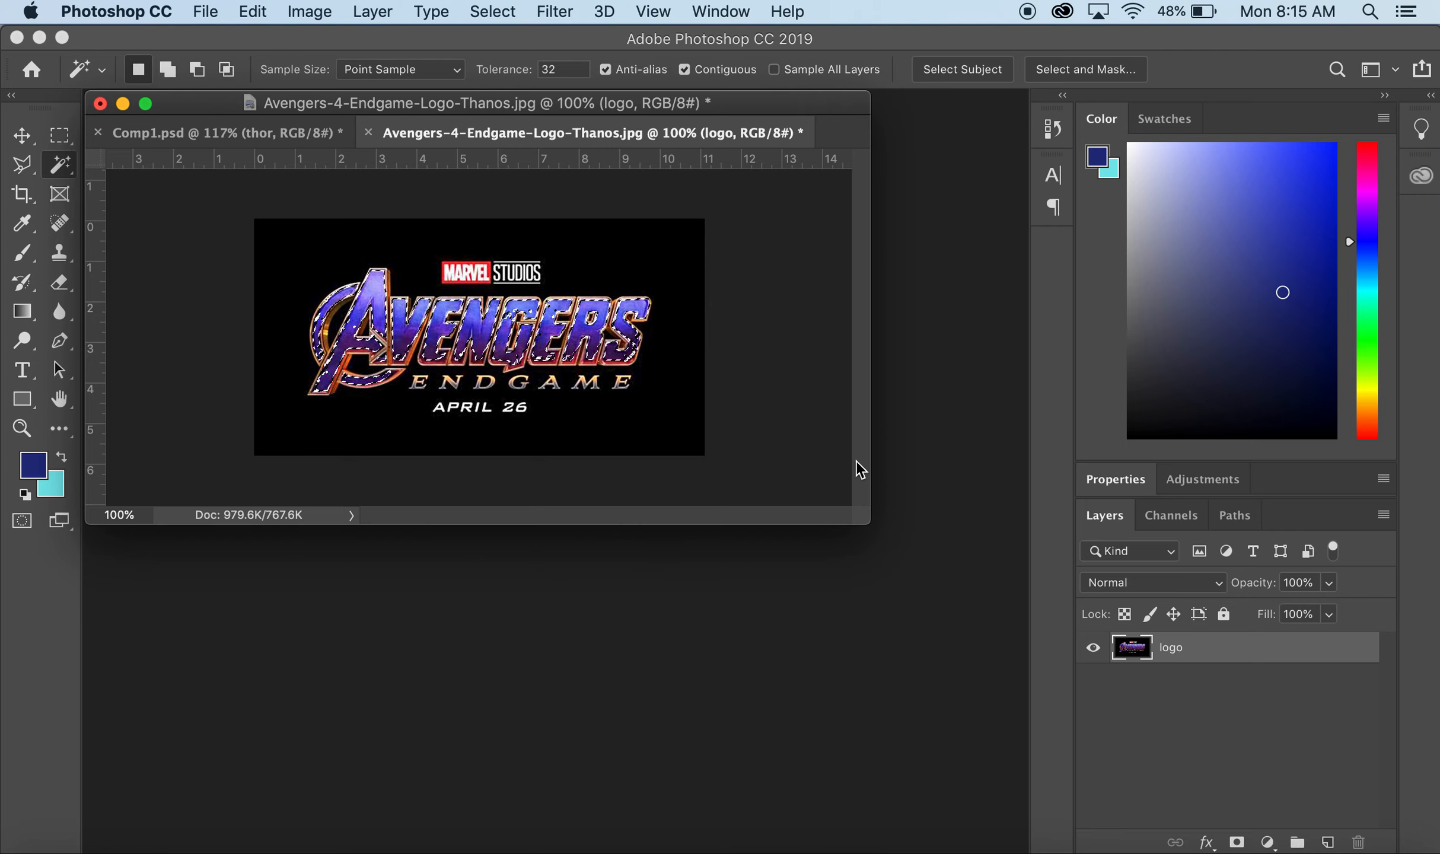
pyautogui.press('super+d')
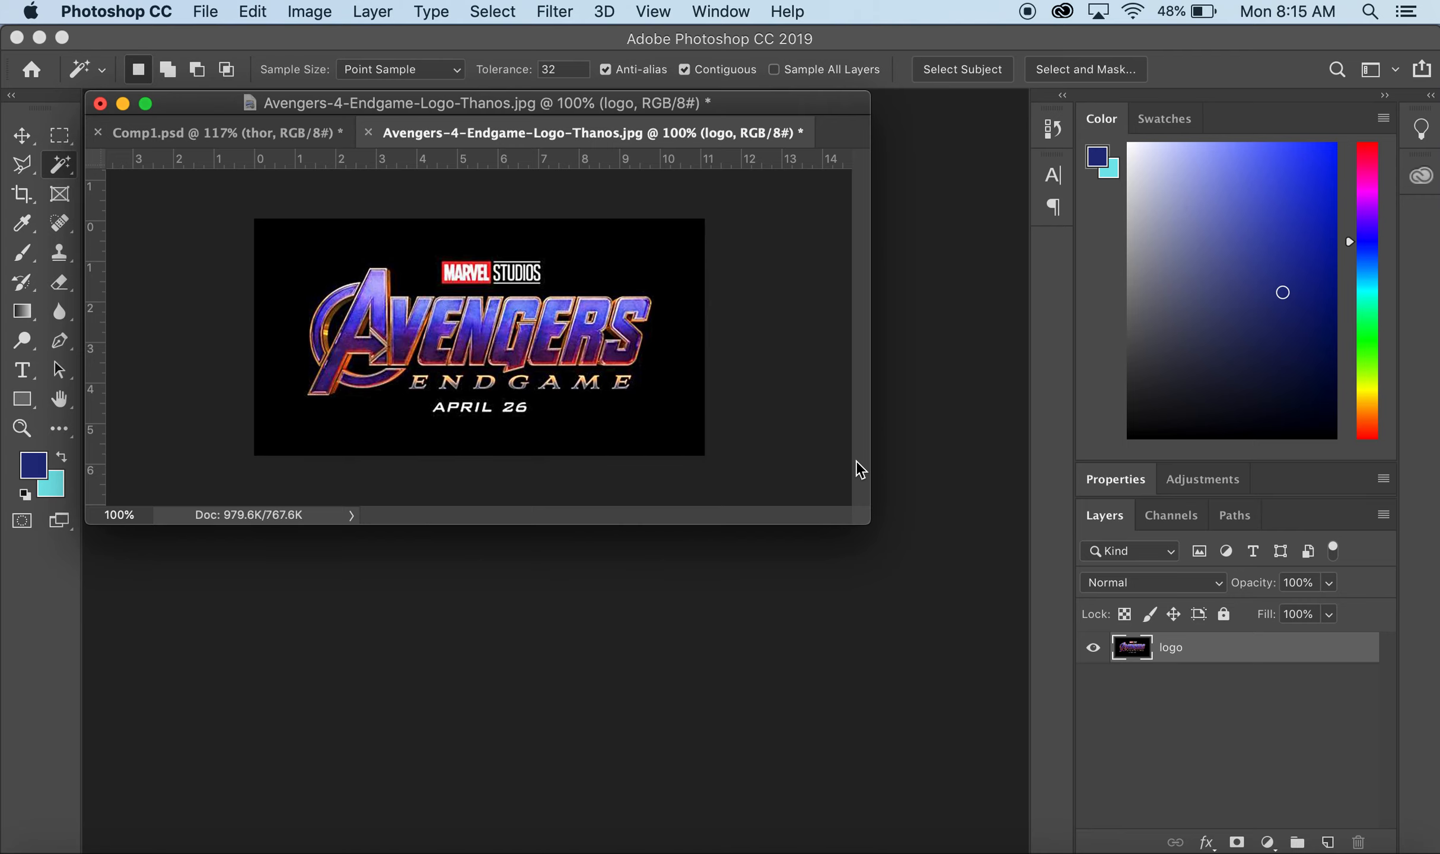
# - Try to select the black background with the Magic Wand at tolerance 32, extending it to similar colors, and clear the selection
pyautogui.click(294, 254)
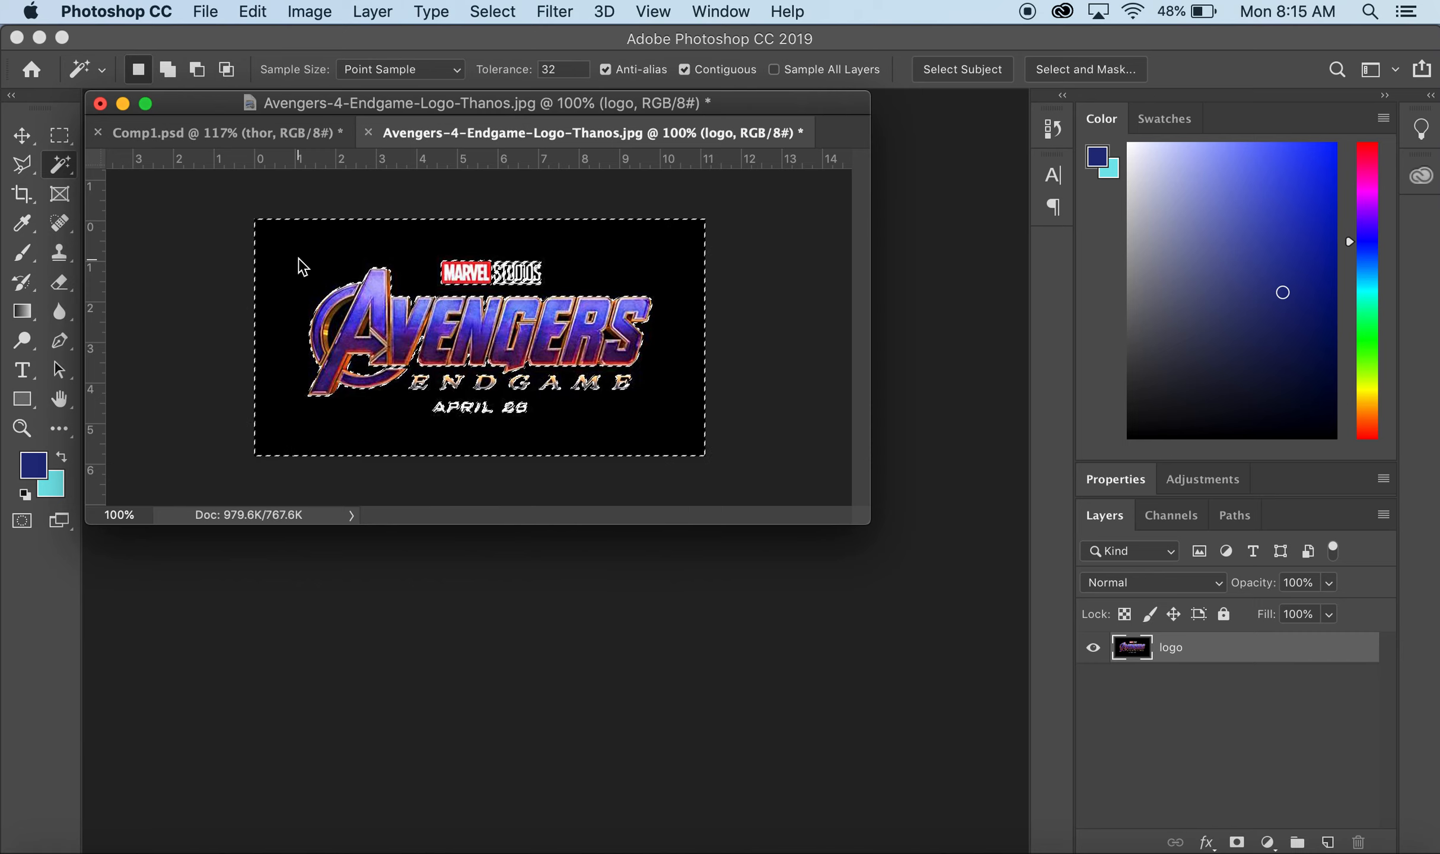
pyautogui.click(494, 12)
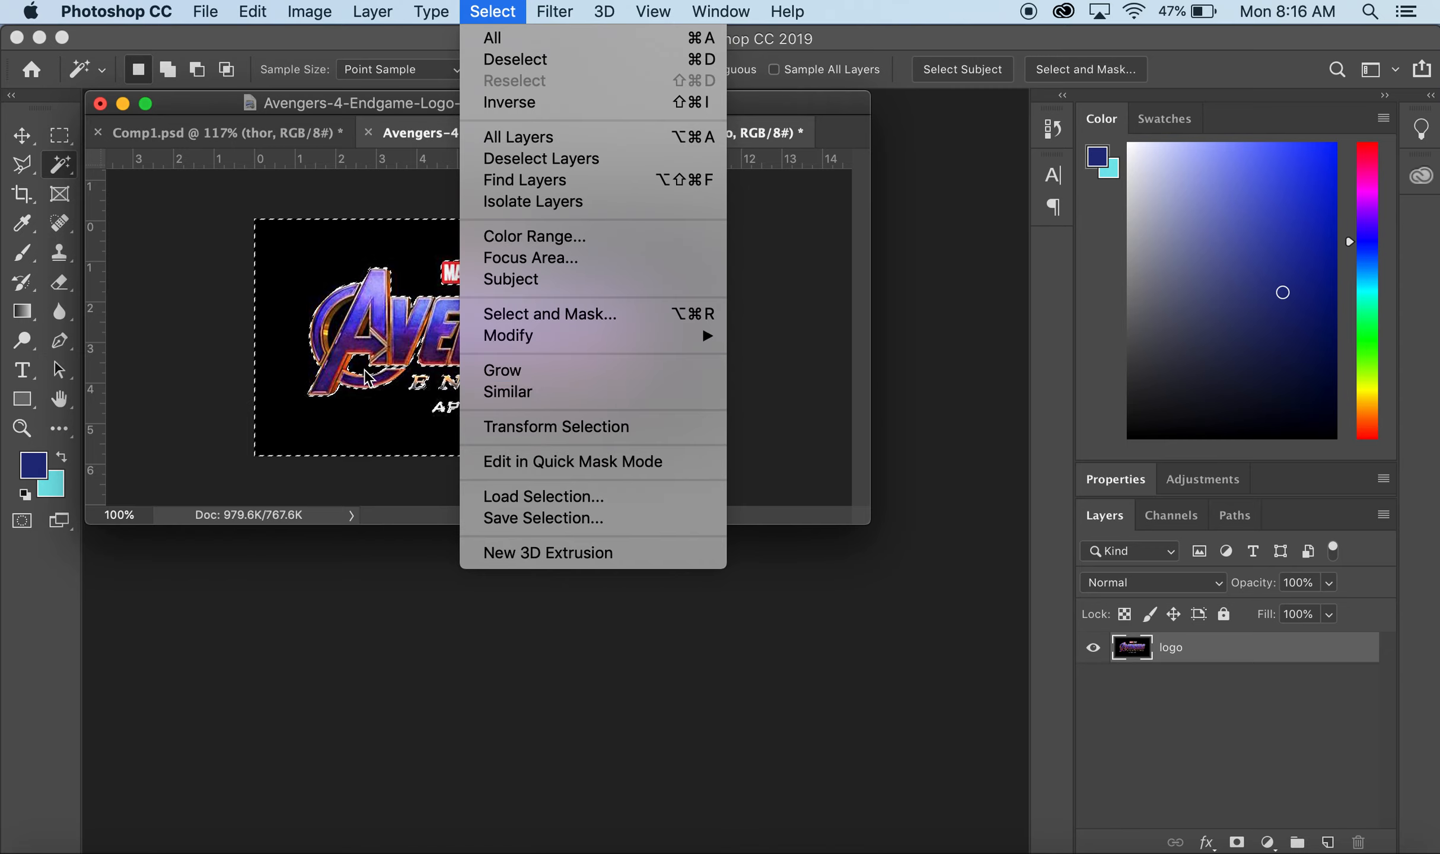
pyautogui.click(505, 391)
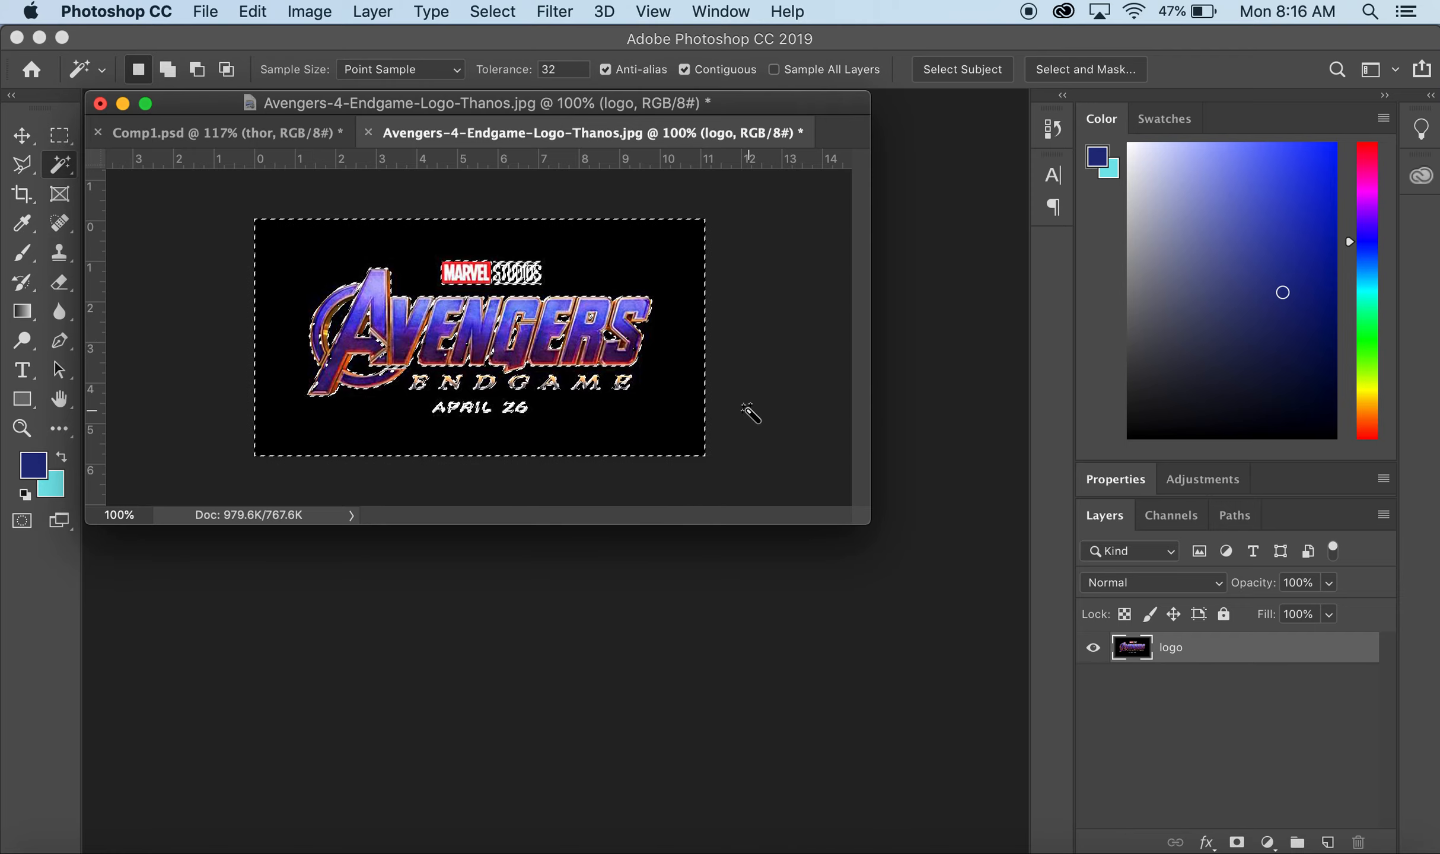
pyautogui.press('super+d')
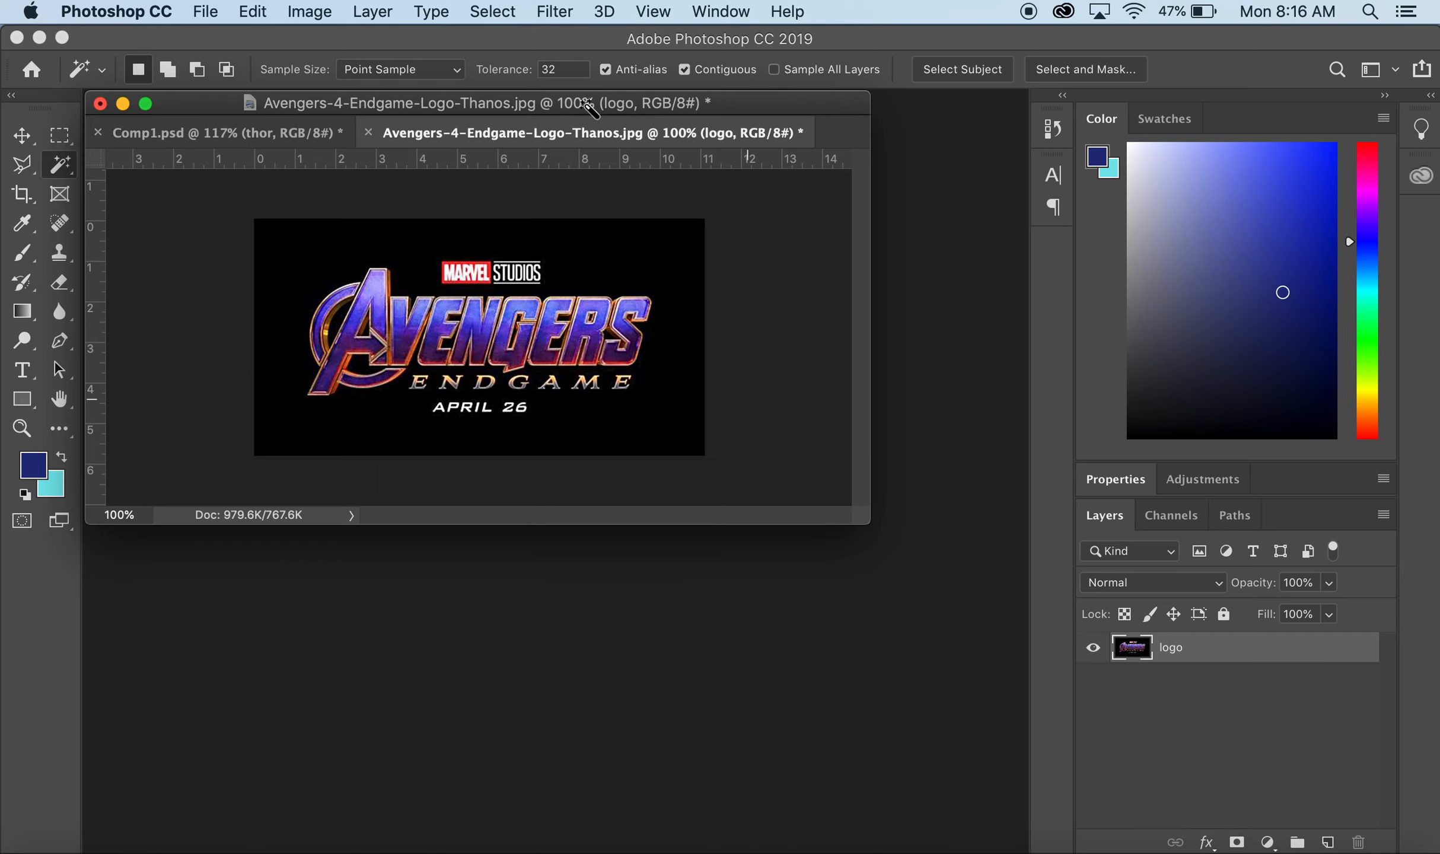
# - Select the black background with the Magic Wand at tolerance 15 and extend the selection to similar colors
pyautogui.click(567, 69)
pyautogui.write('15')
pyautogui.moveTo(902, 566); pyautogui.dragTo(935, 600)
pyautogui.click(706, 320)
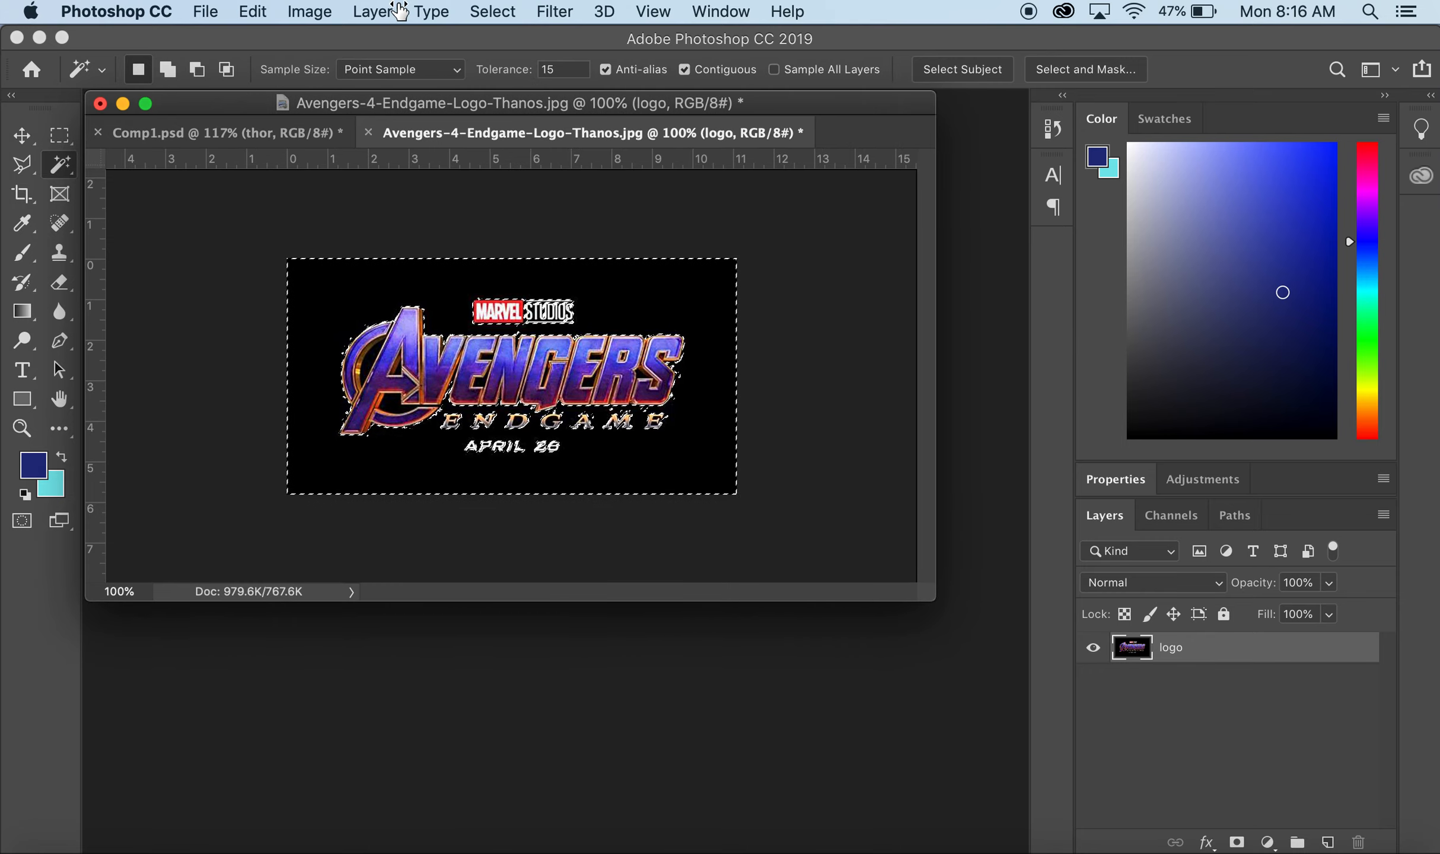
pyautogui.click(463, 12)
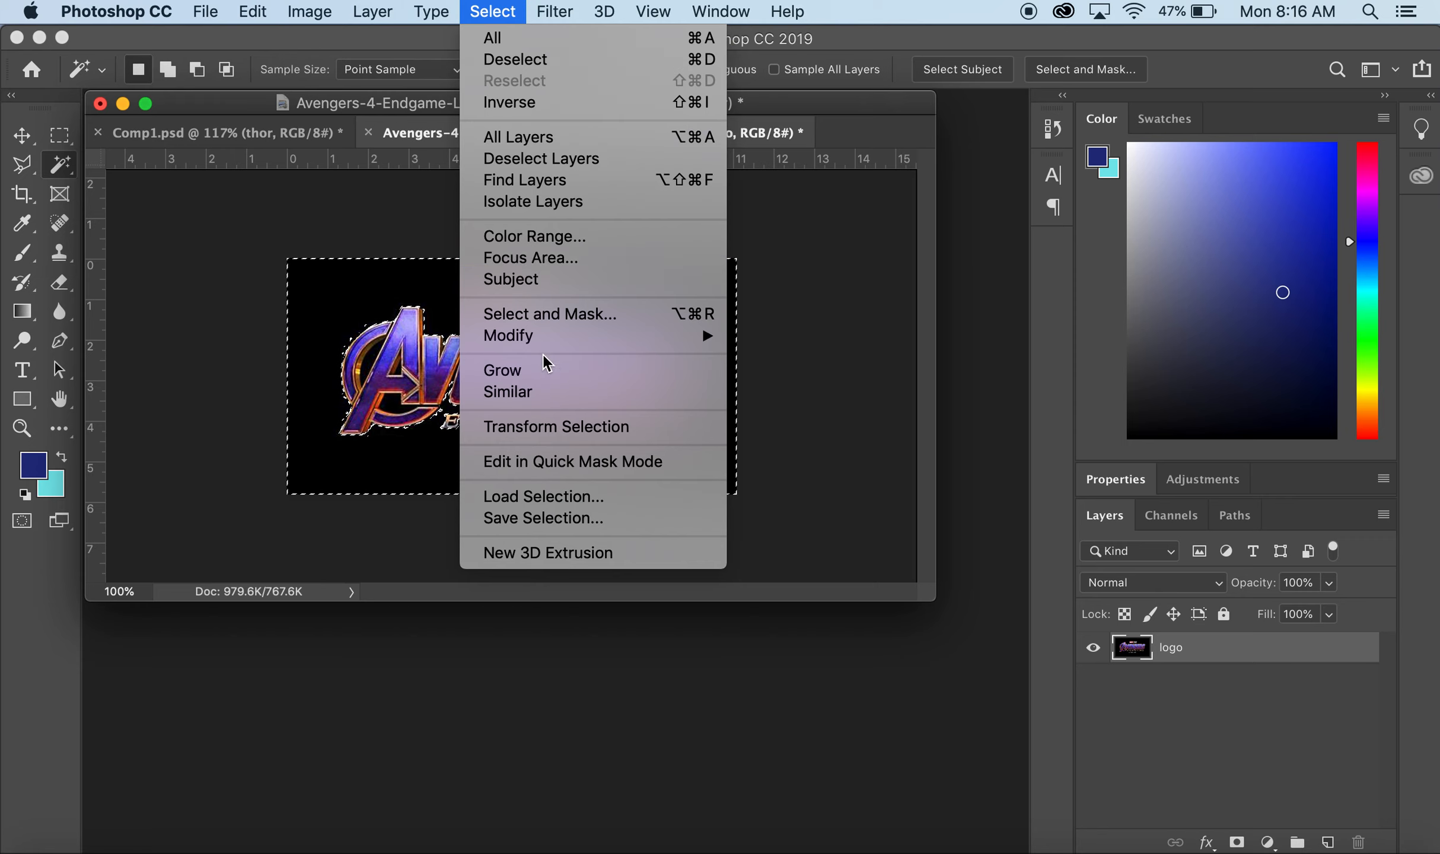
pyautogui.click(581, 401)
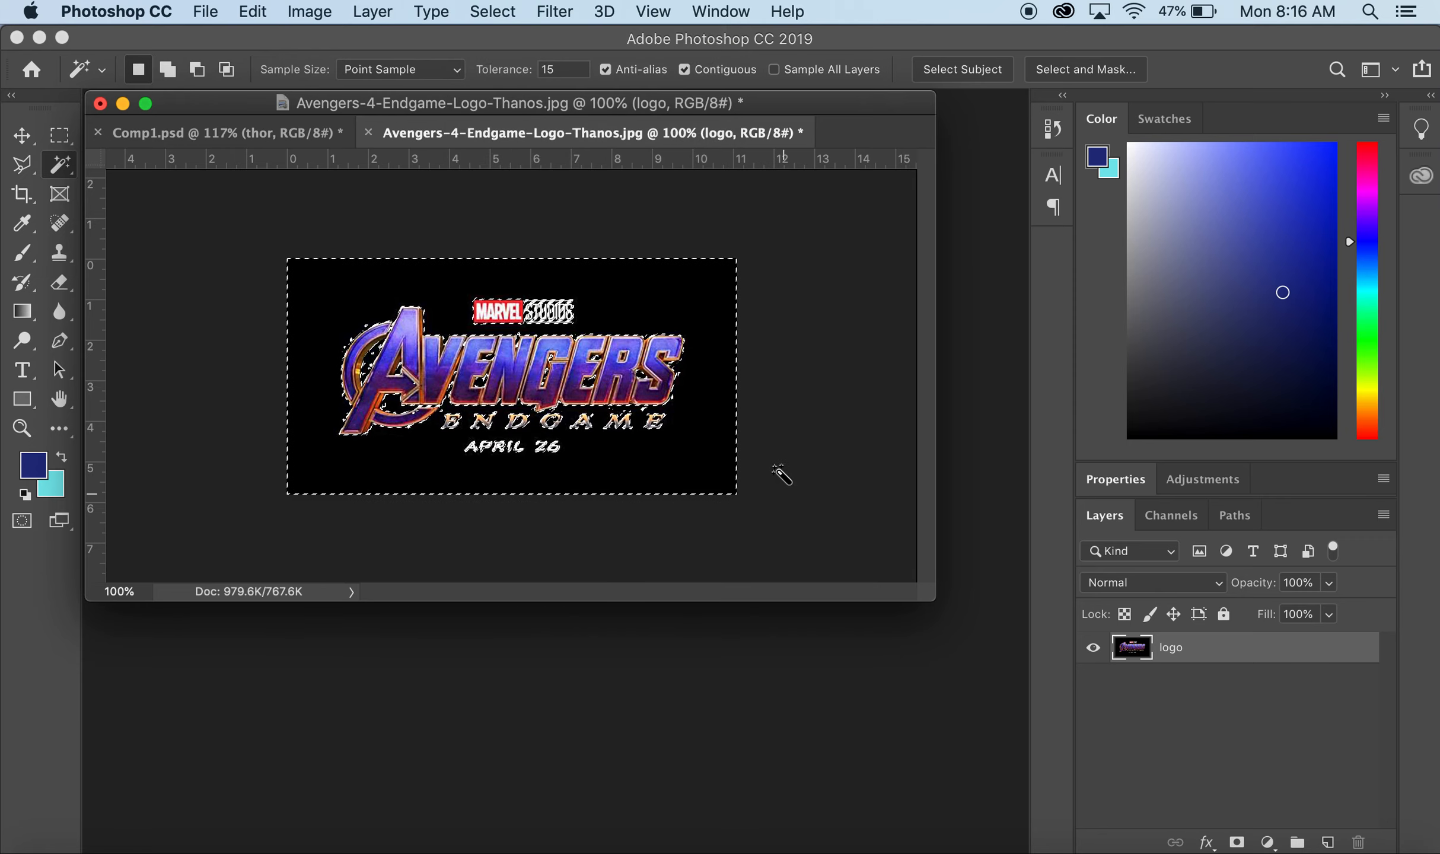
# - Clear the selection, reselect the black background with the Magic Wand at tolerance 25, and extend it to similar colors
pyautogui.press('super+d')
pyautogui.click(566, 68)
pyautogui.write('2')
pyautogui.click(697, 299)
pyautogui.click(492, 12)
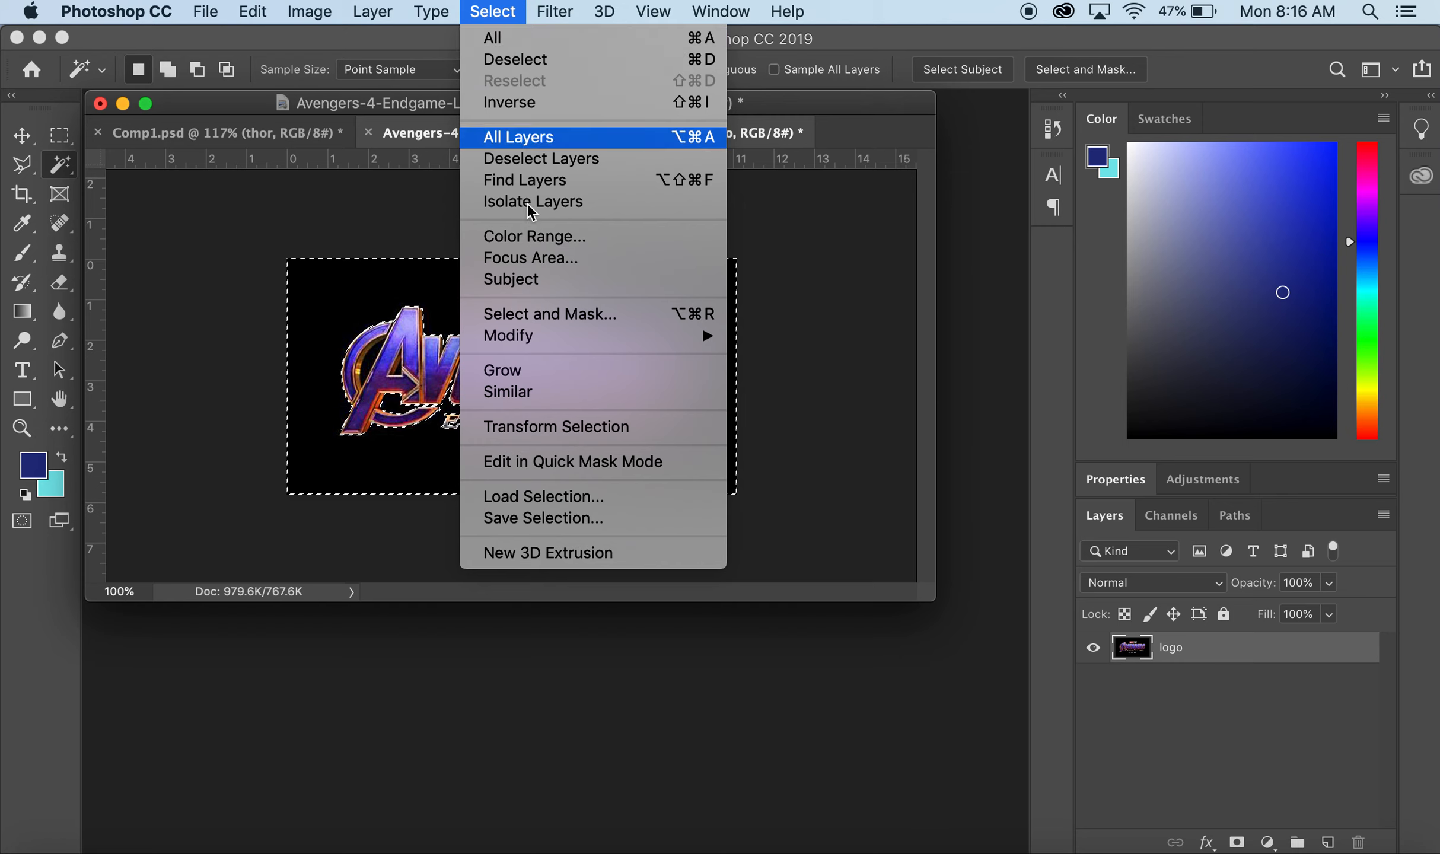
pyautogui.click(562, 390)
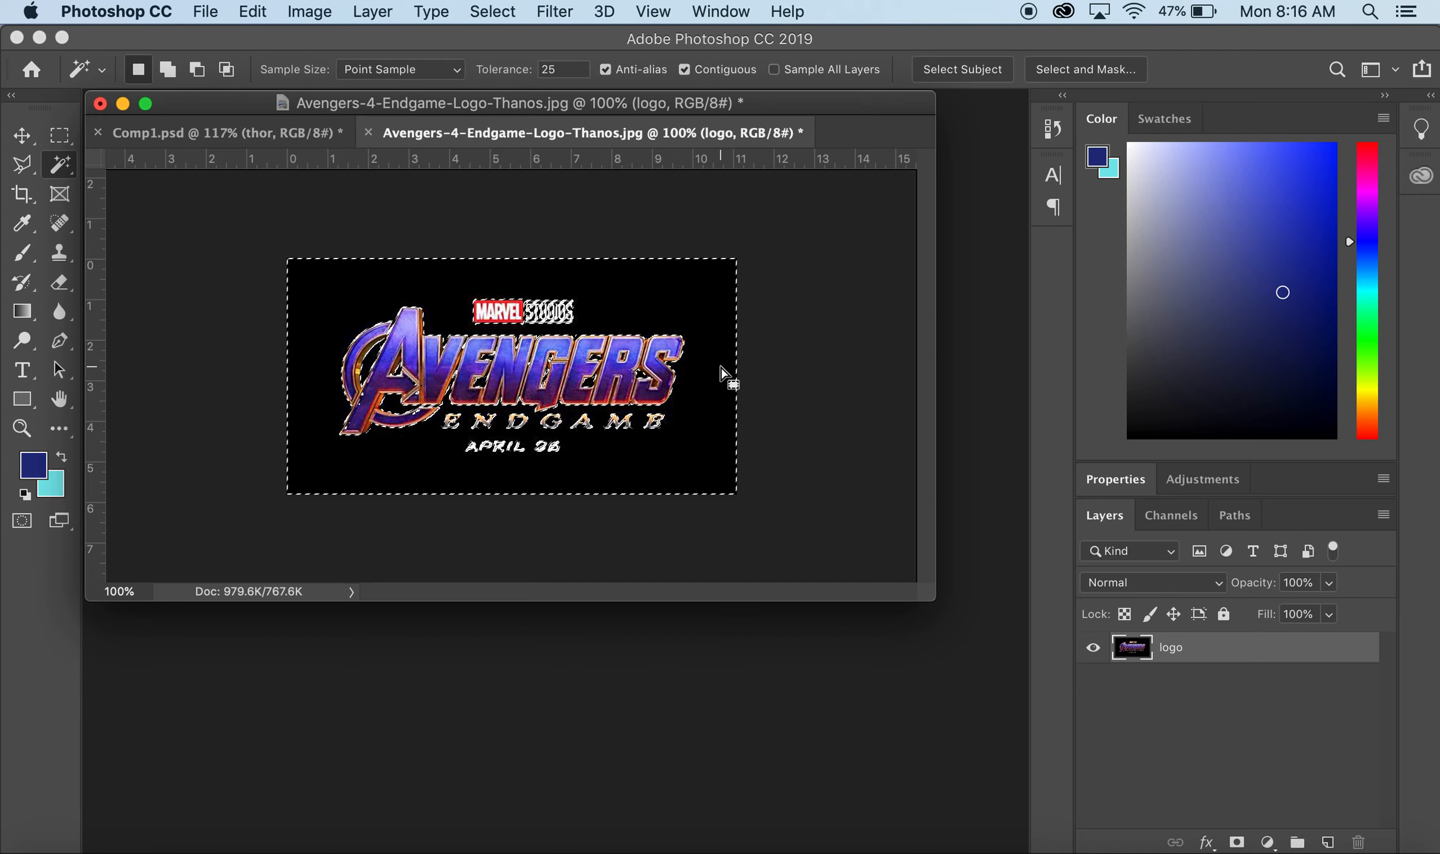
# - Invert the selection to copy the logo onto a new layer, and shift the copy slightly up and to the right
pyautogui.click(502, 13)
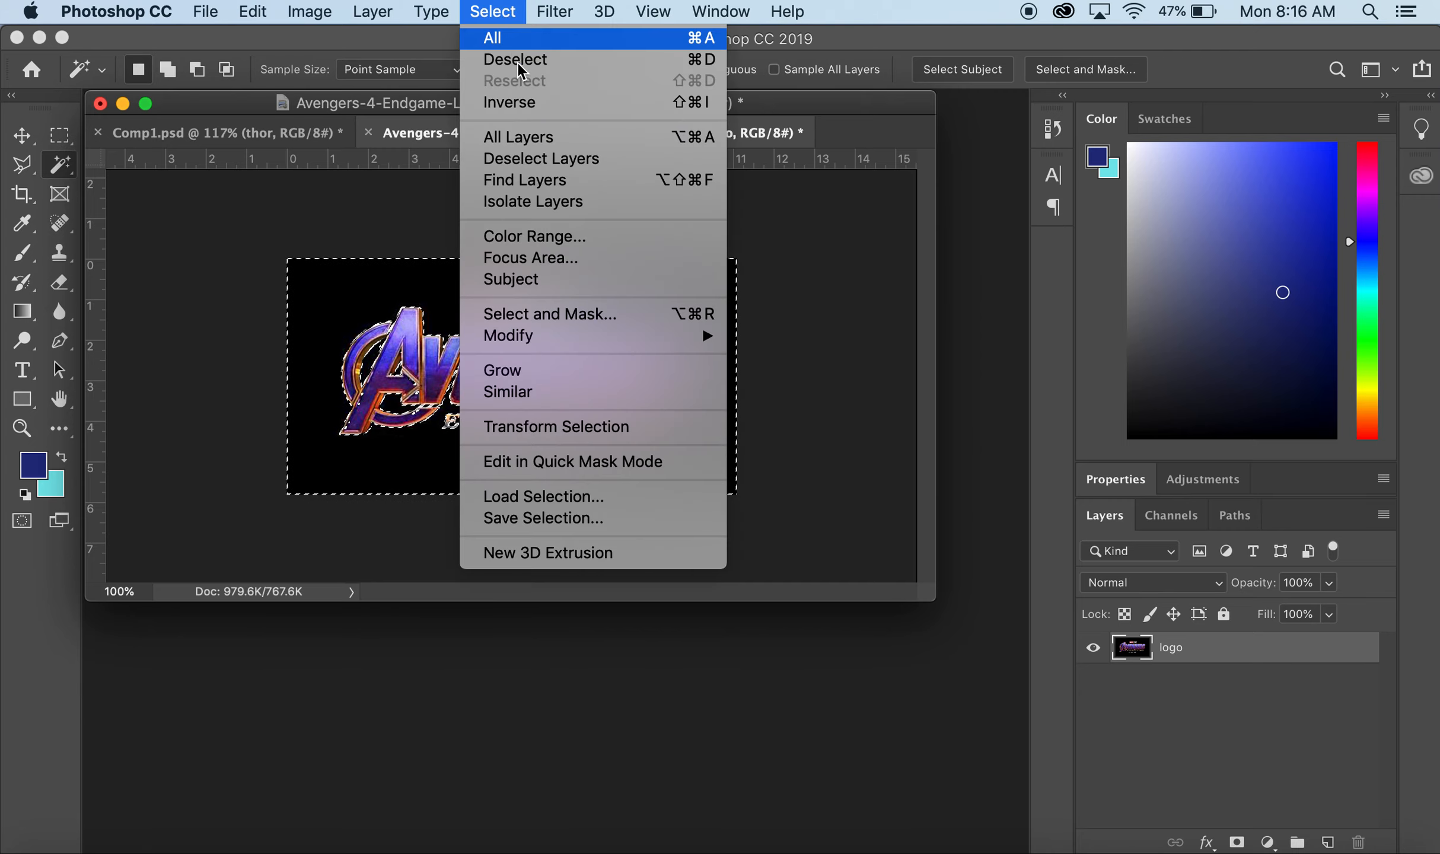
pyautogui.click(522, 103)
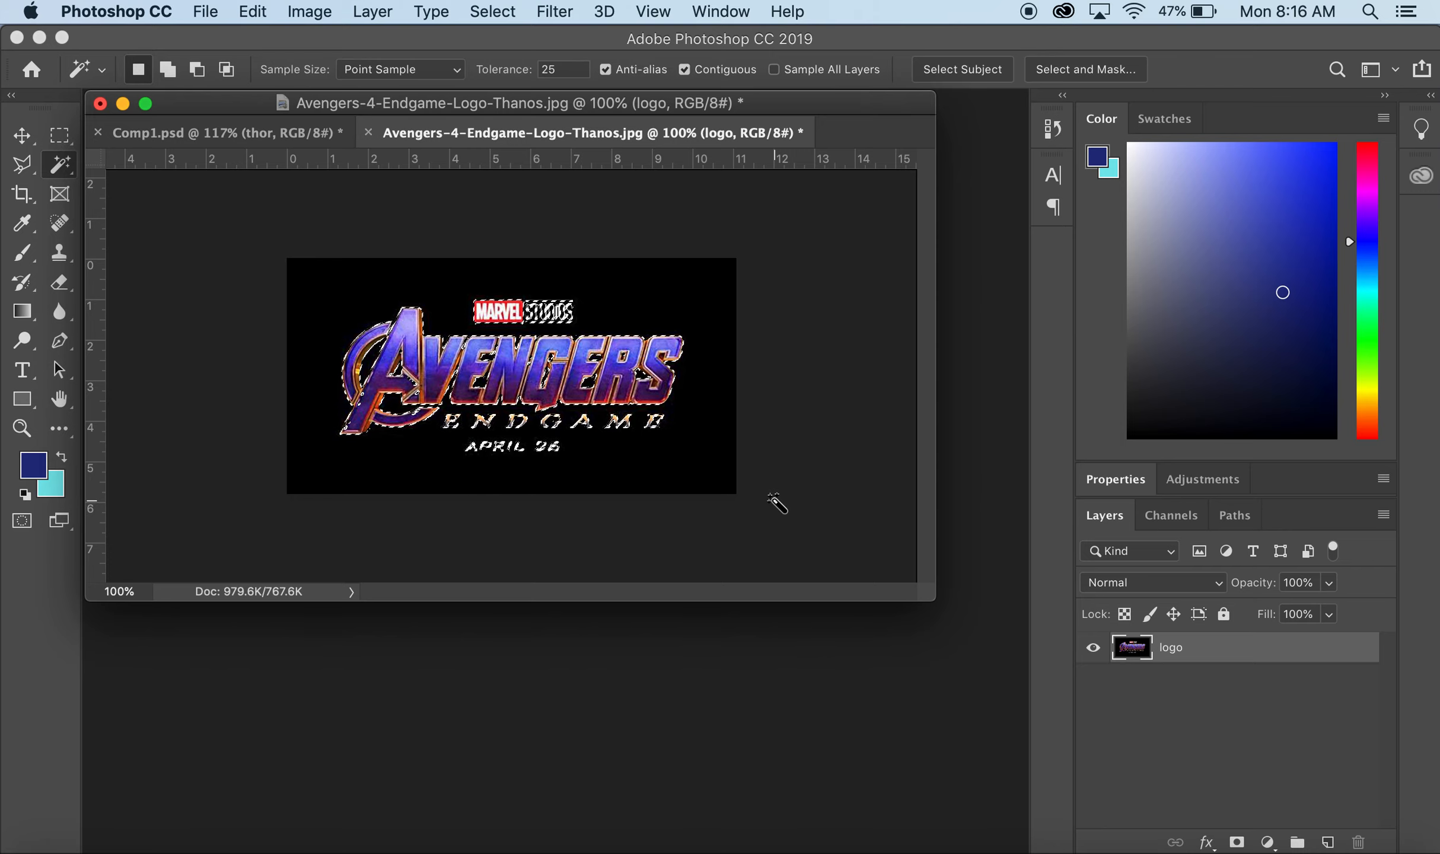
pyautogui.press('super+j')
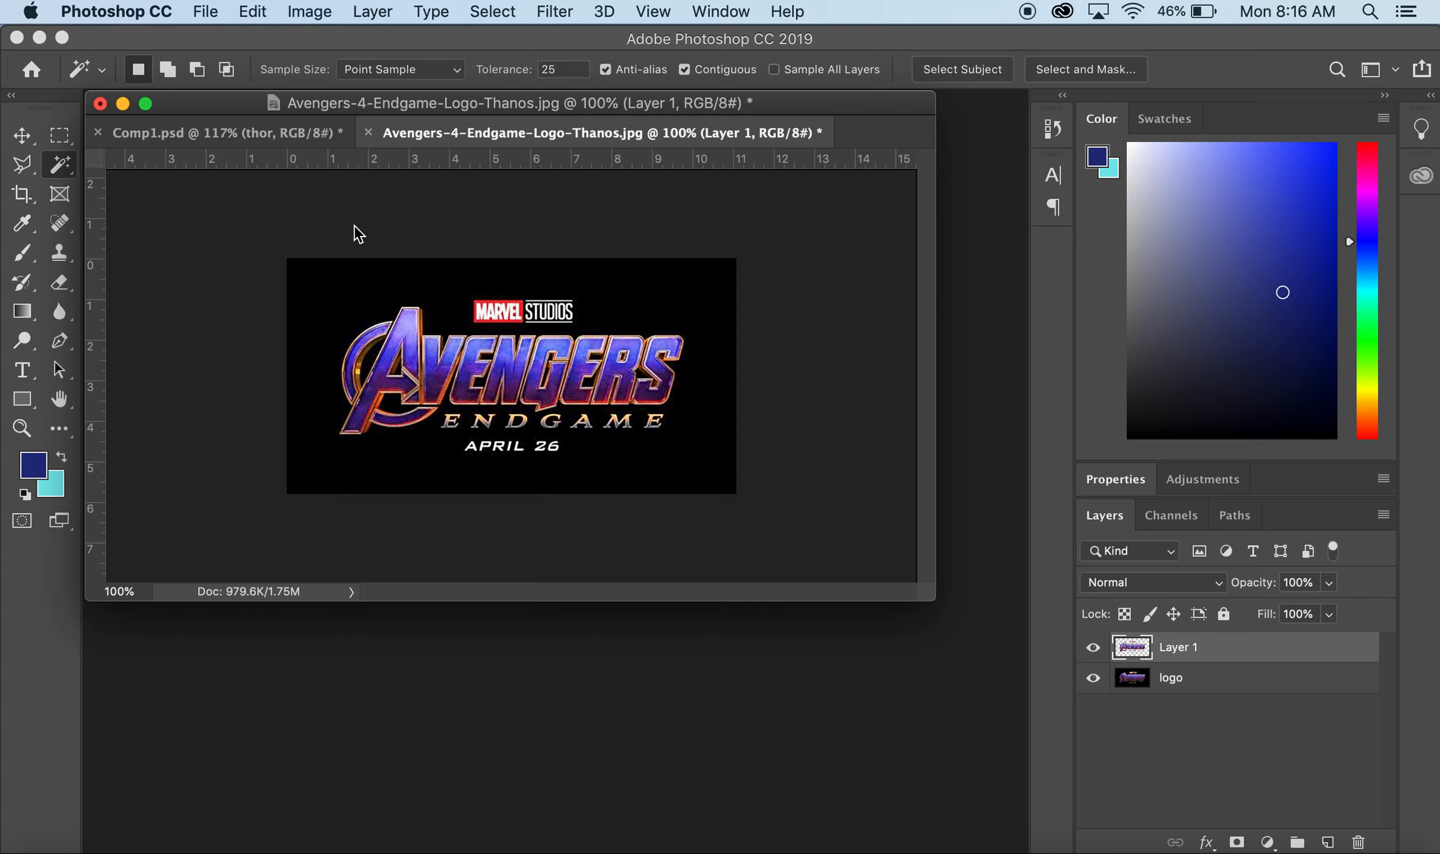
pyautogui.click(26, 141)
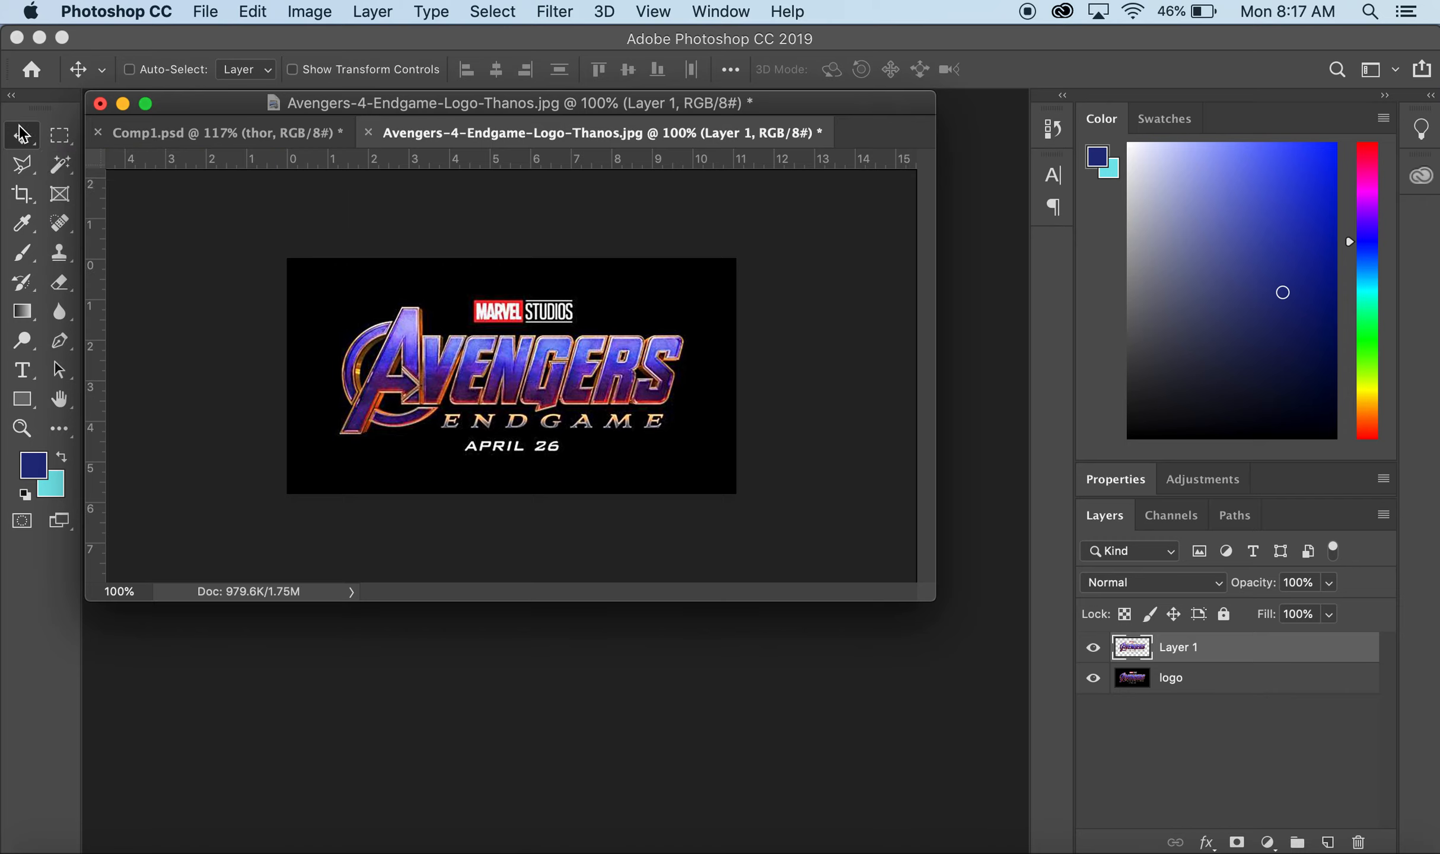
pyautogui.moveTo(502, 374); pyautogui.dragTo(537, 366)
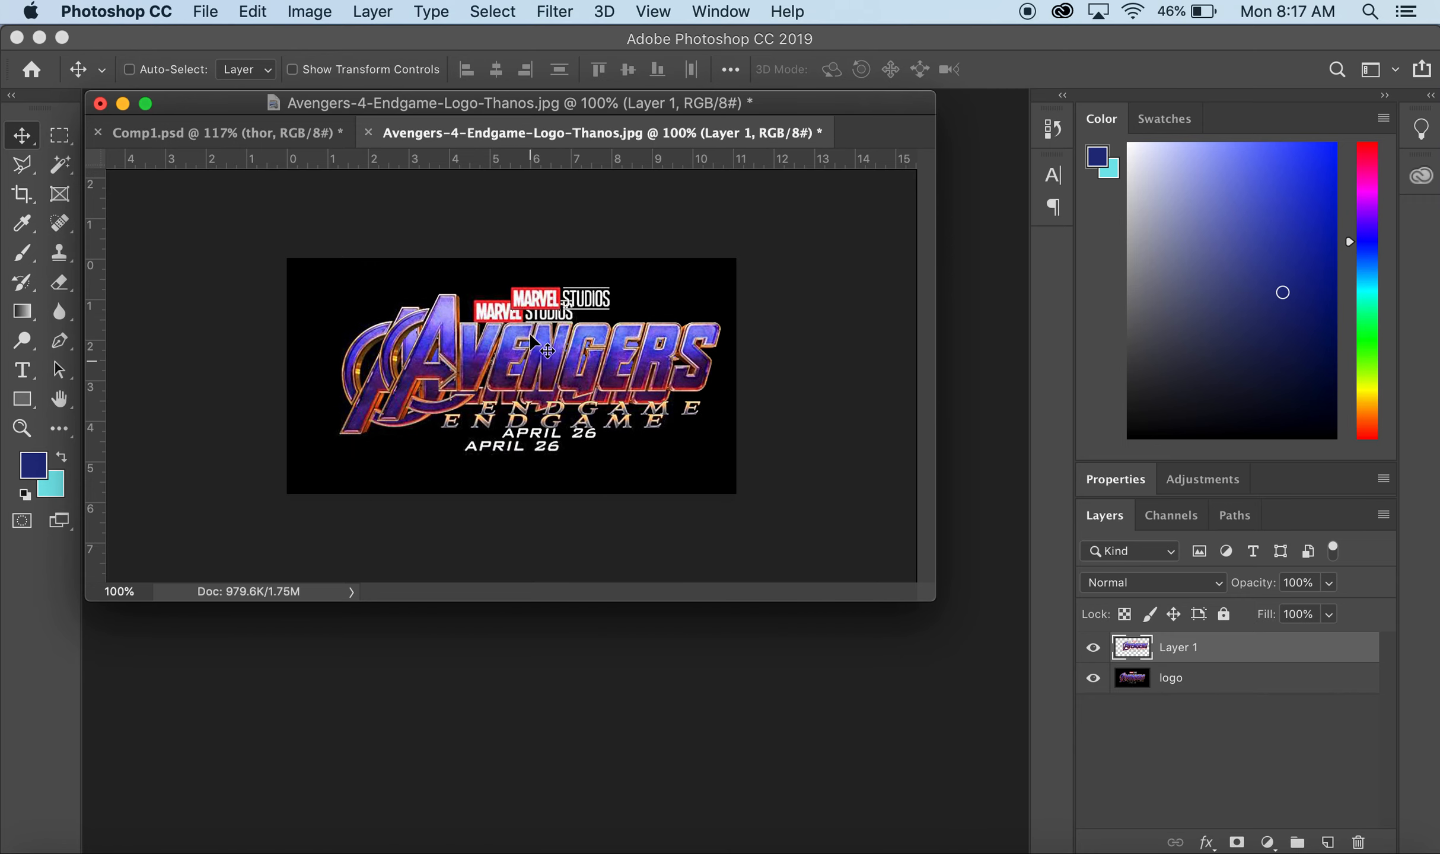
# - Float the logo document in its own window below the composition and rename its Layer 1 as logo
pyautogui.moveTo(586, 134); pyautogui.dragTo(523, 478)
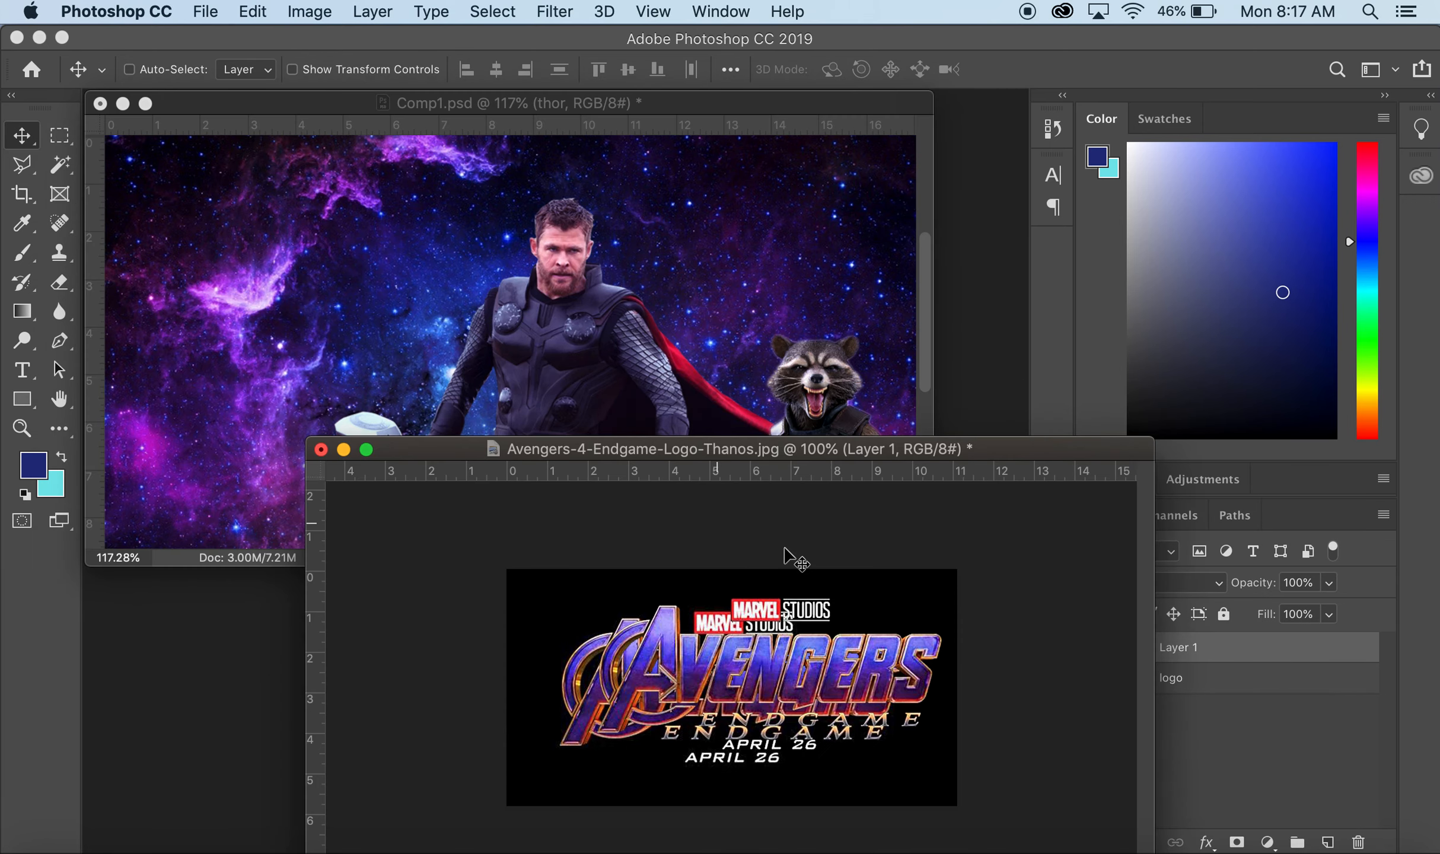
pyautogui.doubleClick(1193, 648)
pyautogui.write('logo')
pyautogui.click(1075, 449)
pyautogui.moveTo(1064, 452); pyautogui.dragTo(773, 567)
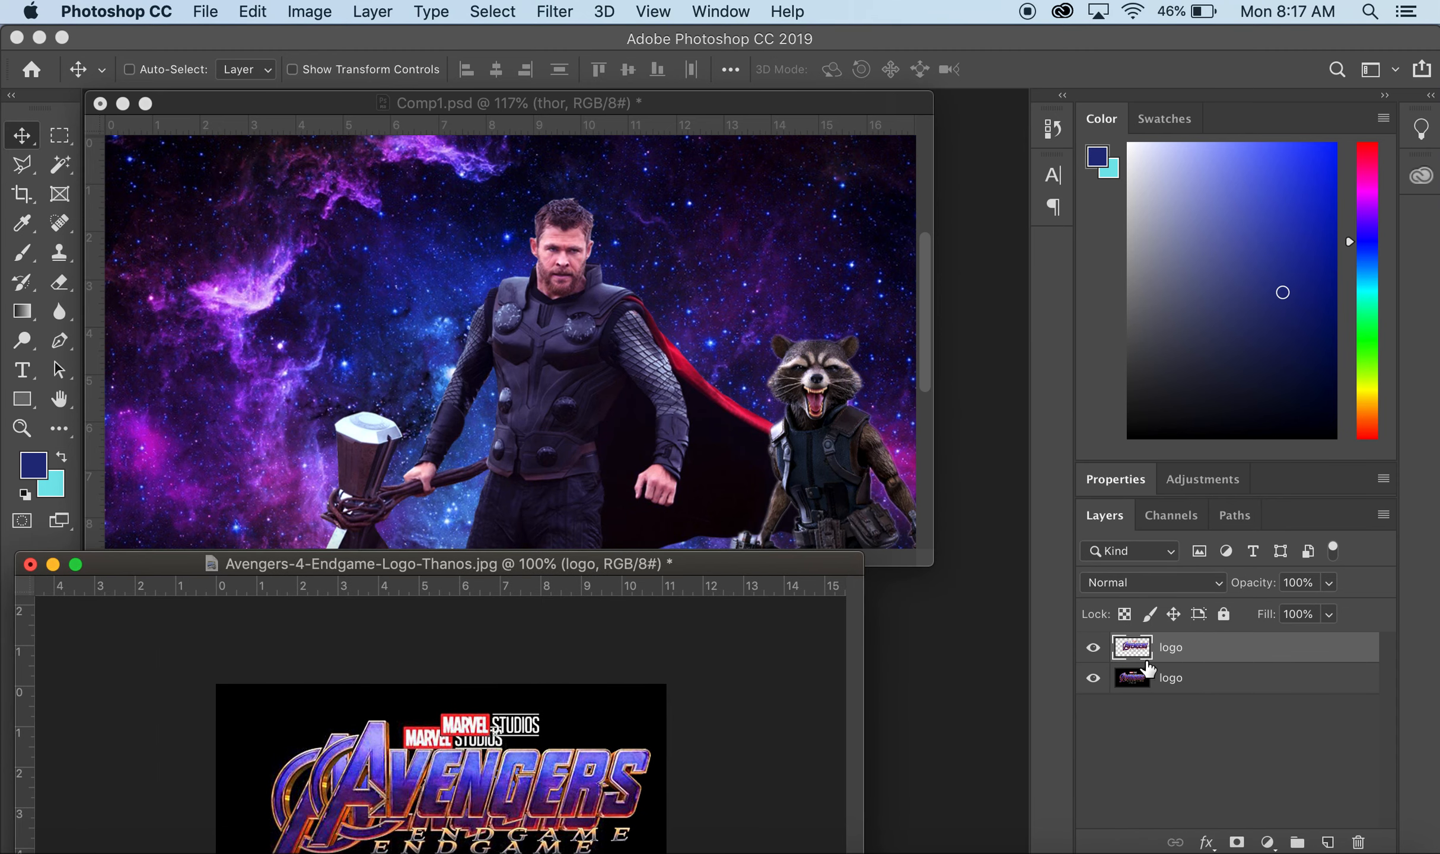
# - Copy the cut-out logo layer into Comp1.psd and close the logo document
pyautogui.moveTo(1139, 652); pyautogui.dragTo(277, 274)
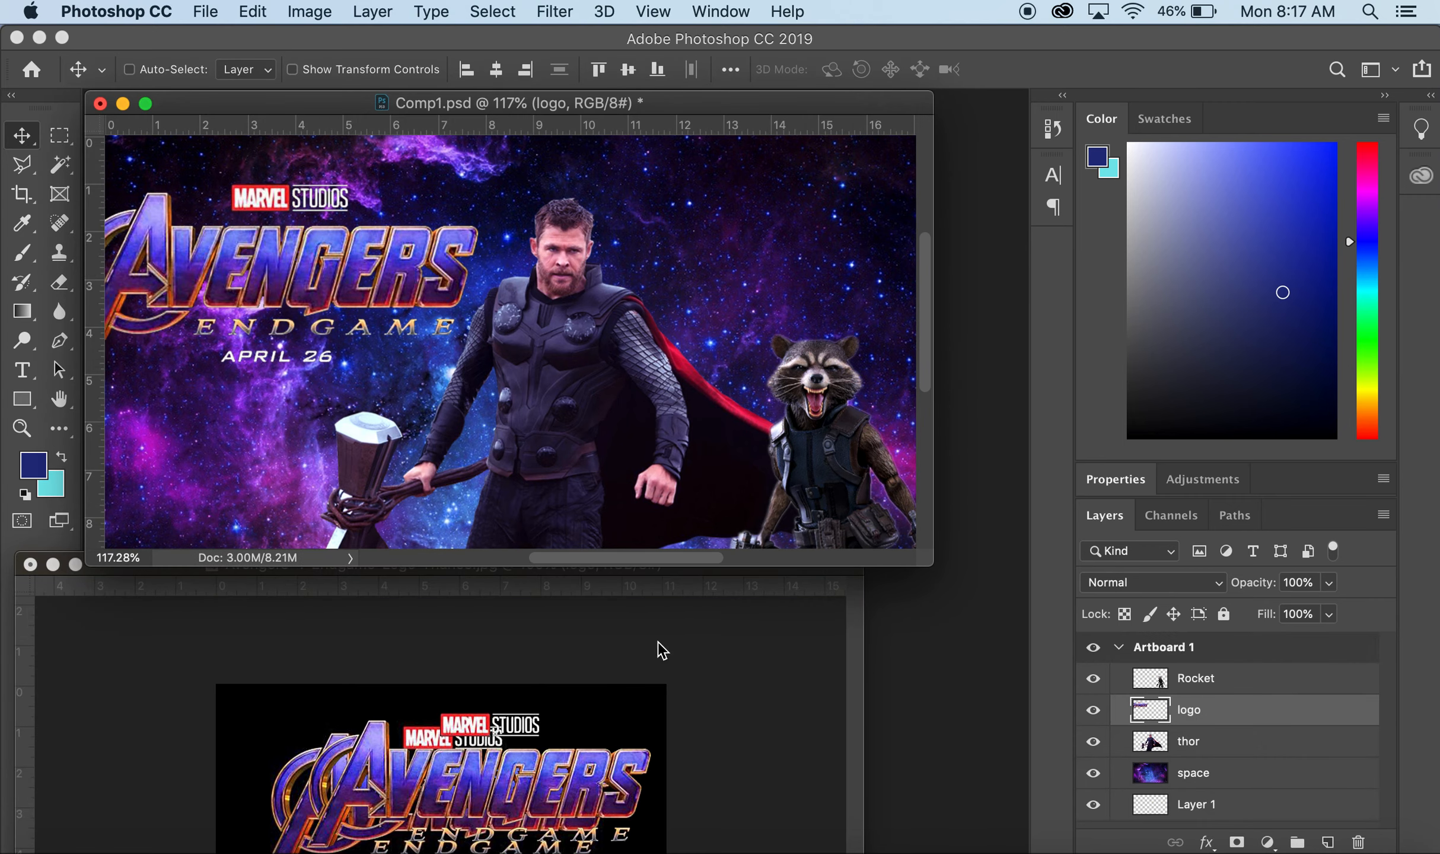
pyautogui.click(701, 689)
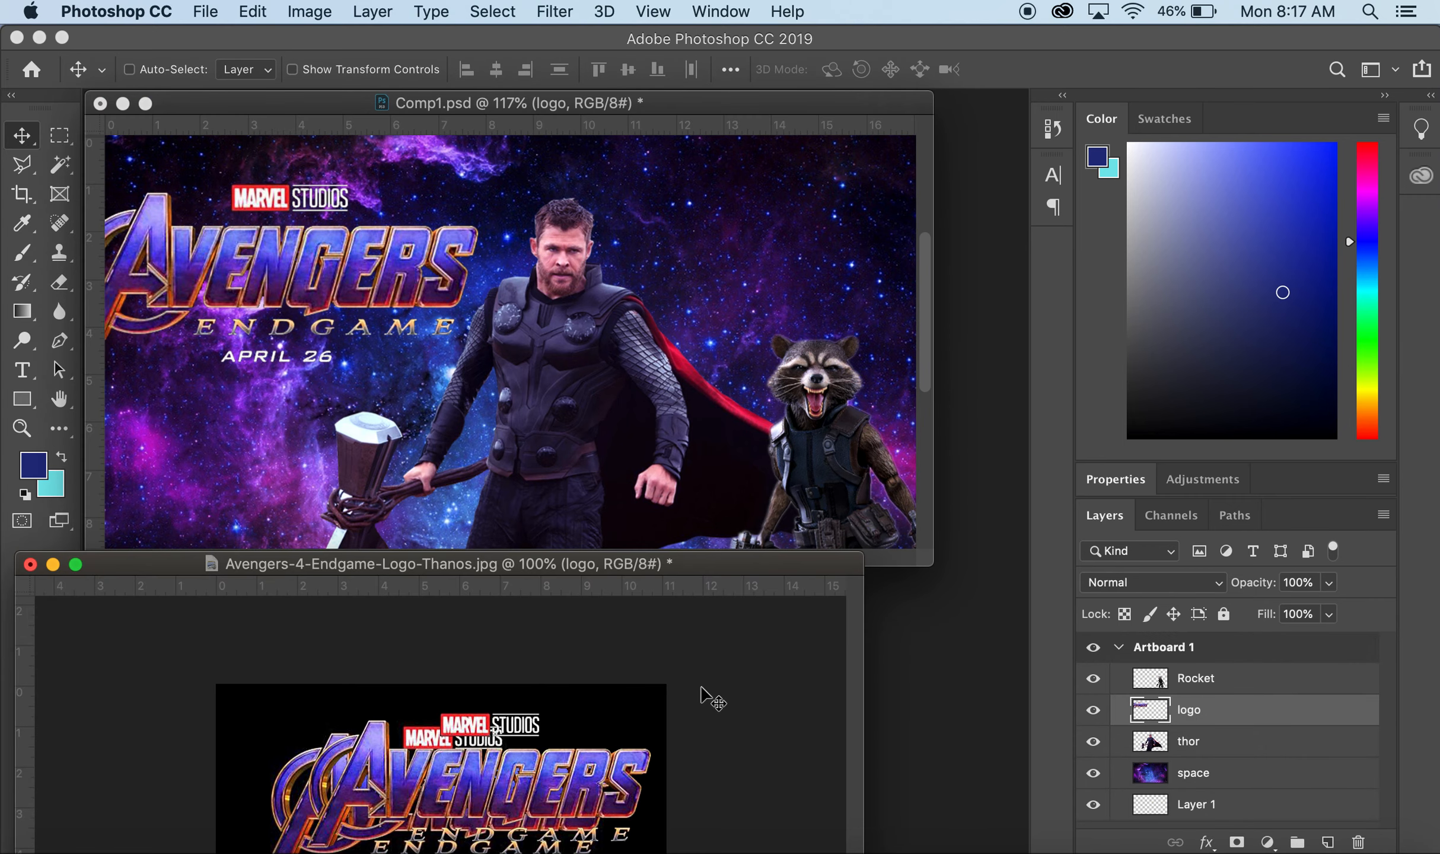
pyautogui.click(30, 565)
pyautogui.click(611, 330)
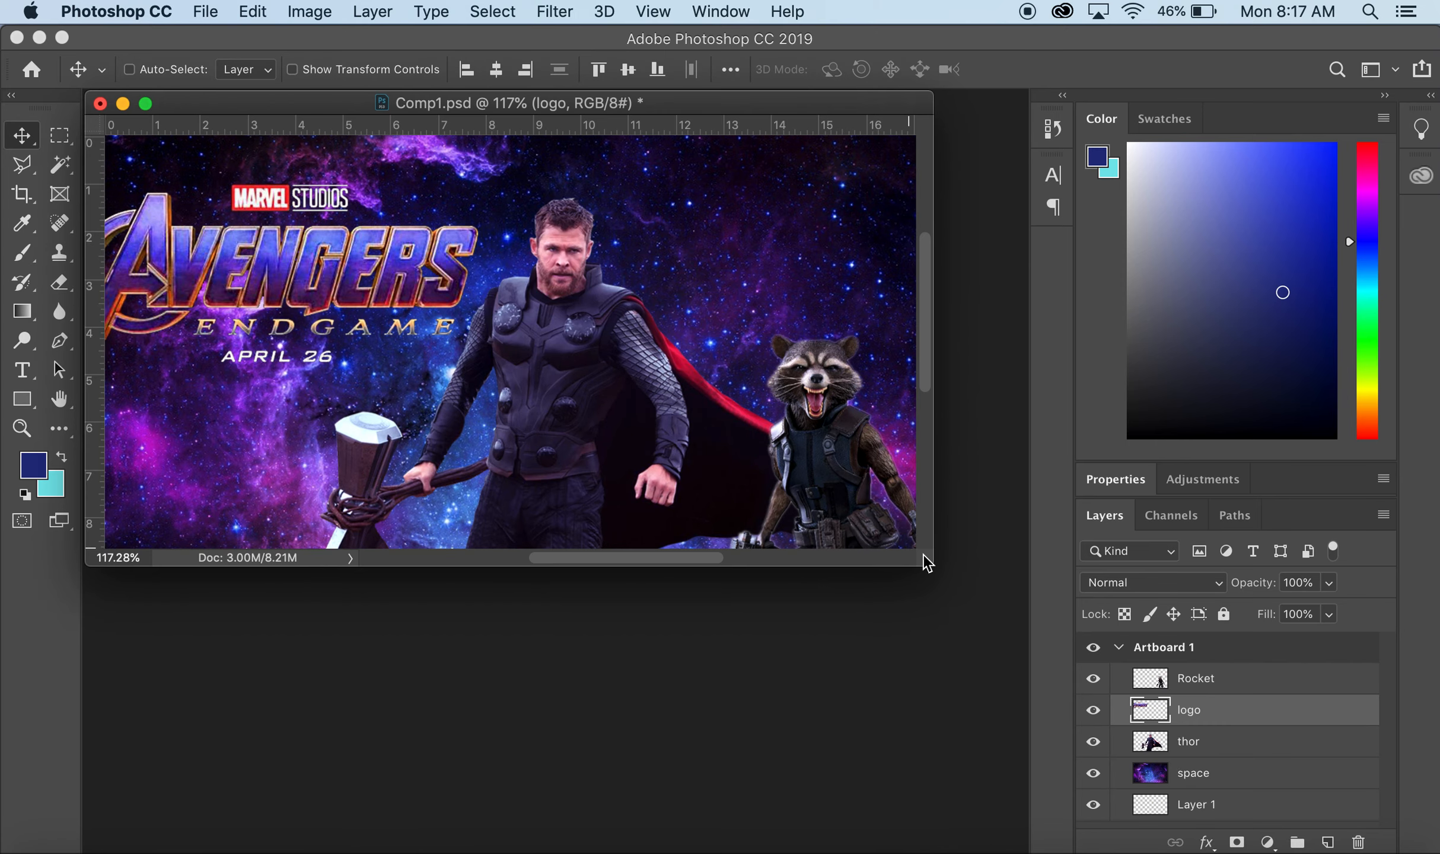
# - Enlarge the Comp1.psd window to fit the whole artboard and move the logo fully inside its upper-left corner
pyautogui.moveTo(931, 564); pyautogui.dragTo(1057, 680)
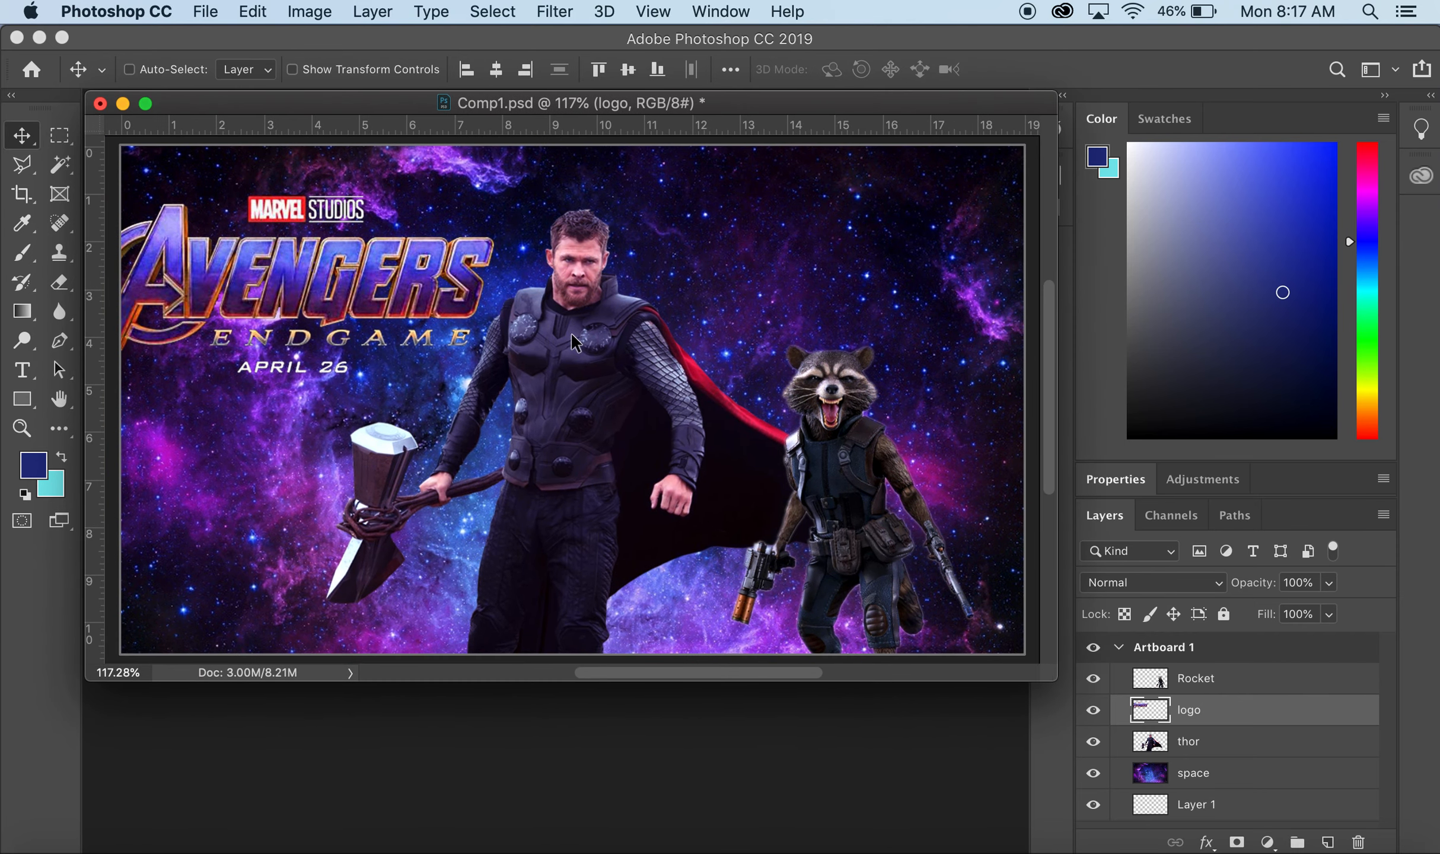
pyautogui.moveTo(439, 292); pyautogui.dragTo(470, 273)
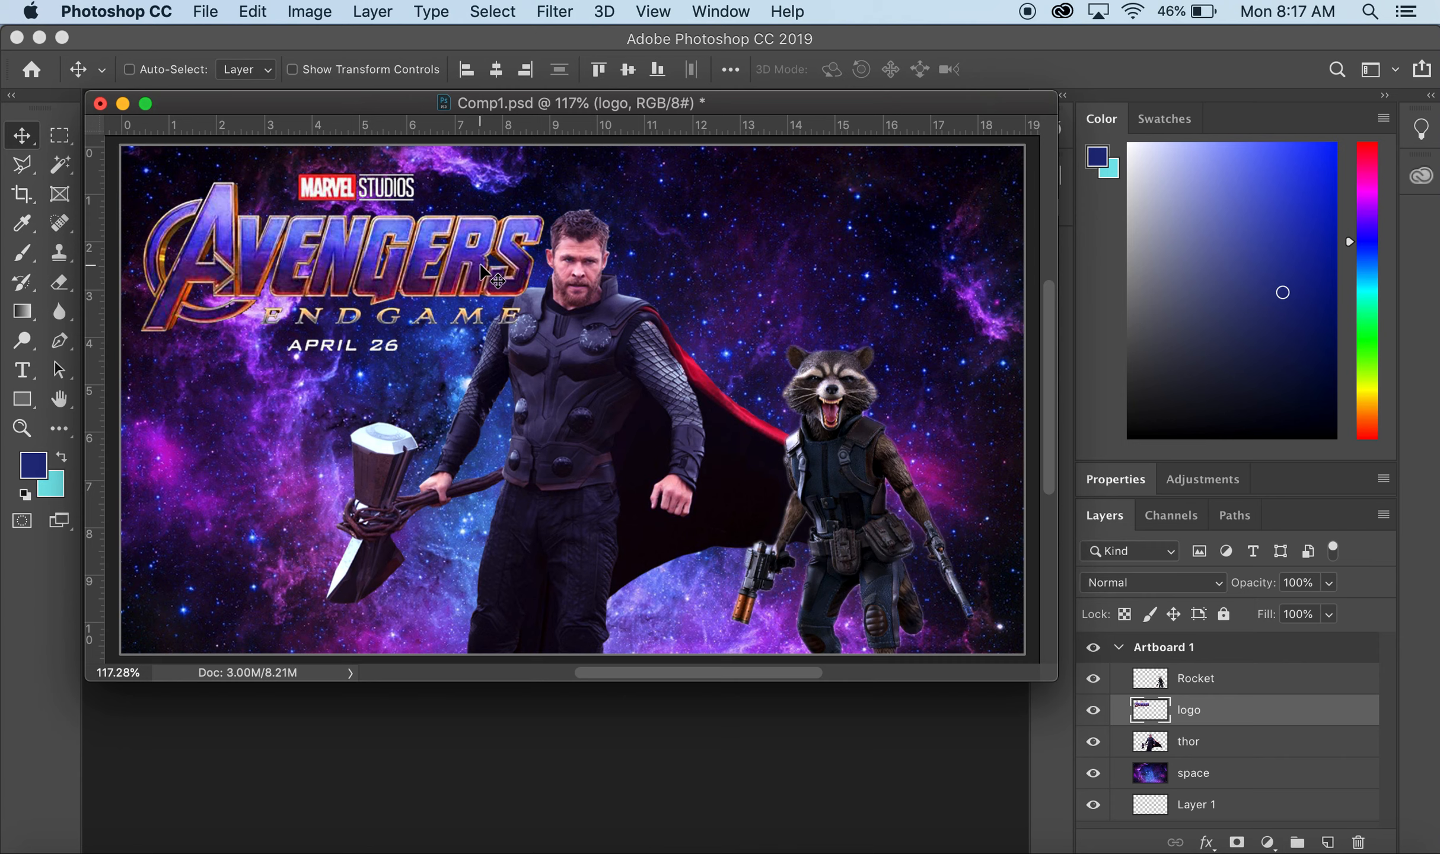
# - Place the logo layer behind the thor layer and fine-tune the logo's vertical position in the artboard's upper-left area
pyautogui.click(1211, 682)
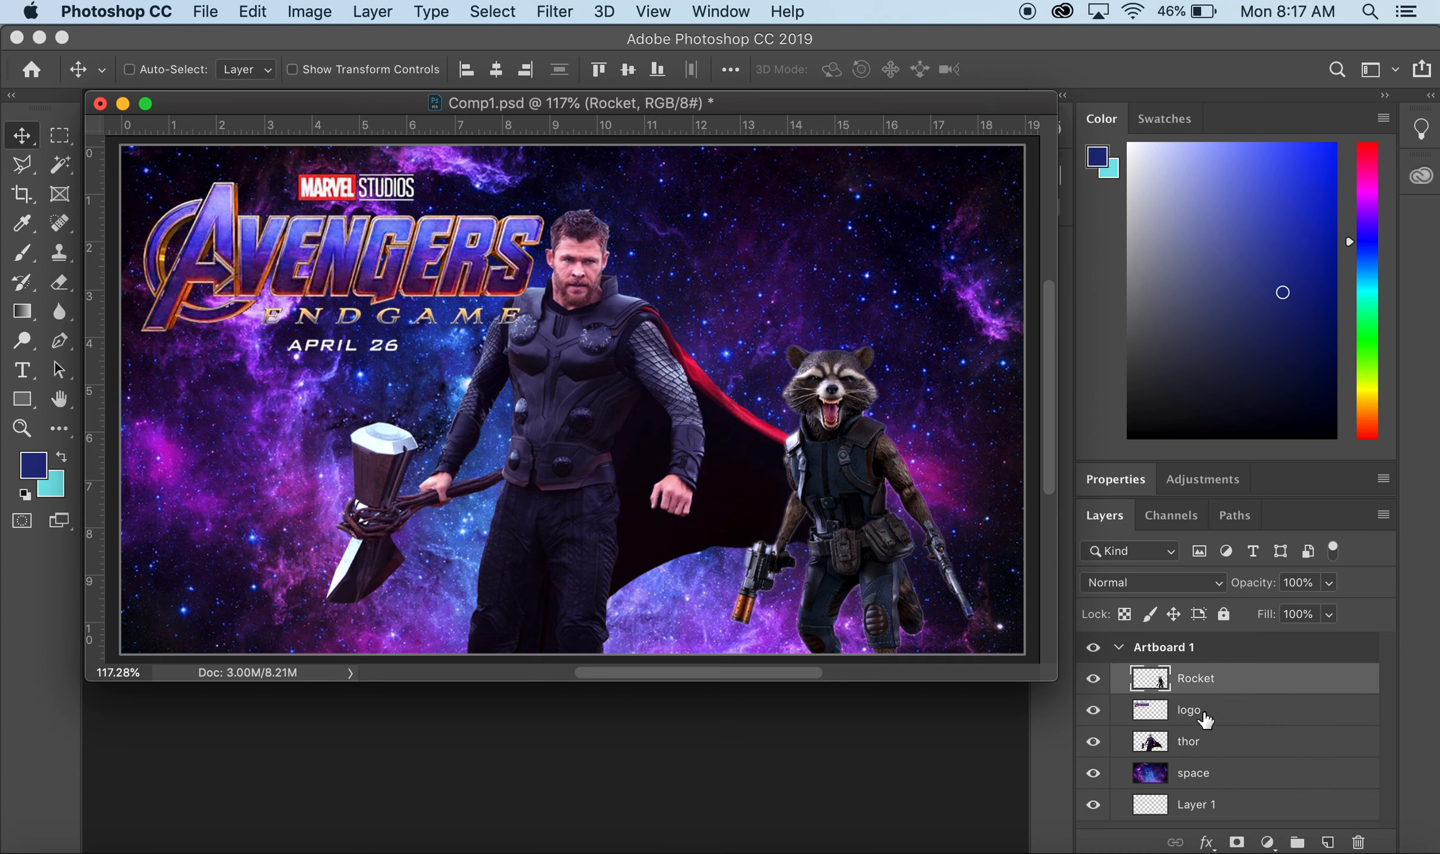
pyautogui.click(1204, 719)
pyautogui.click(1203, 746)
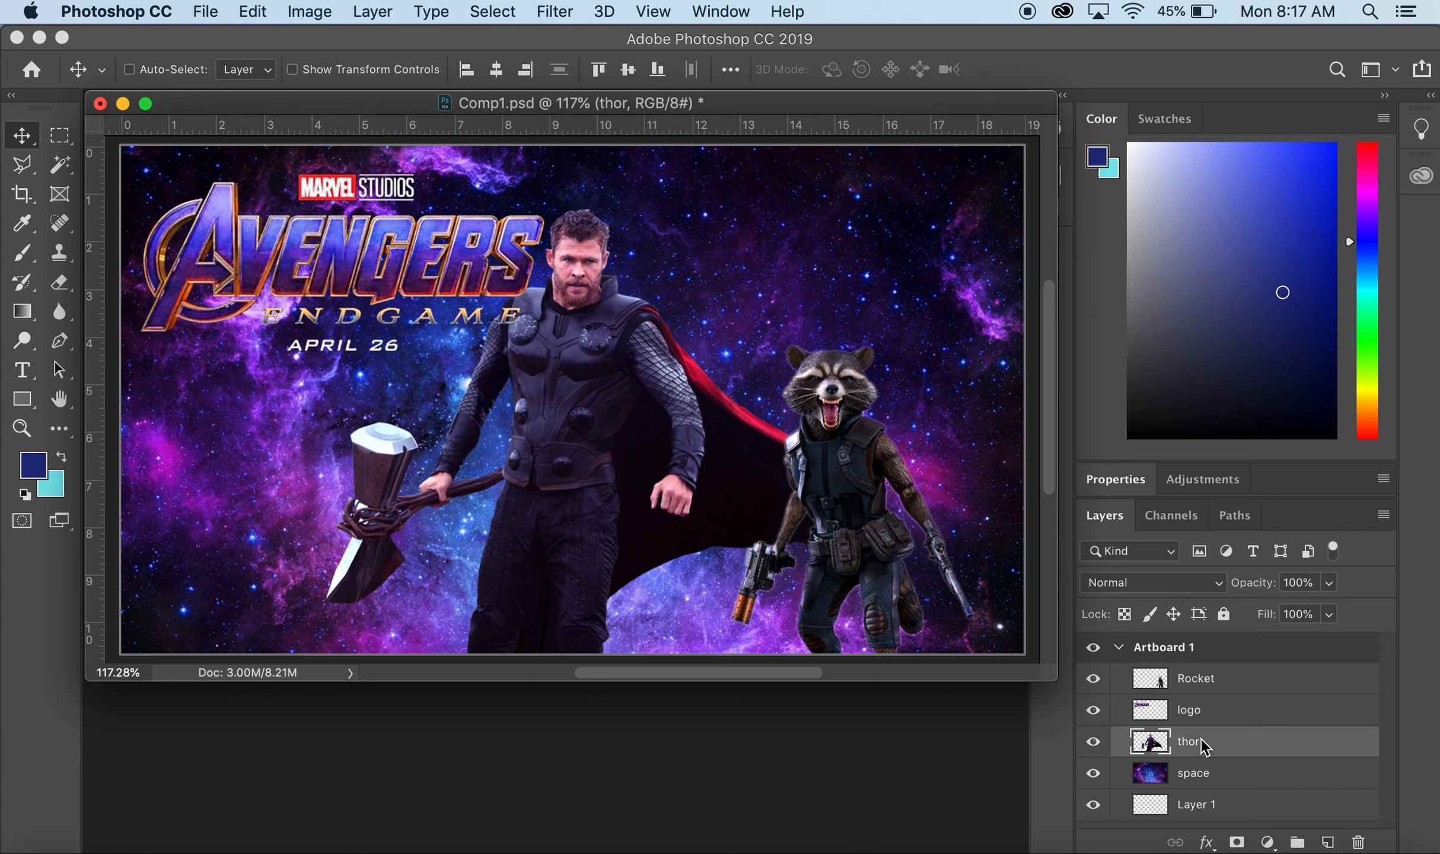
pyautogui.click(1203, 772)
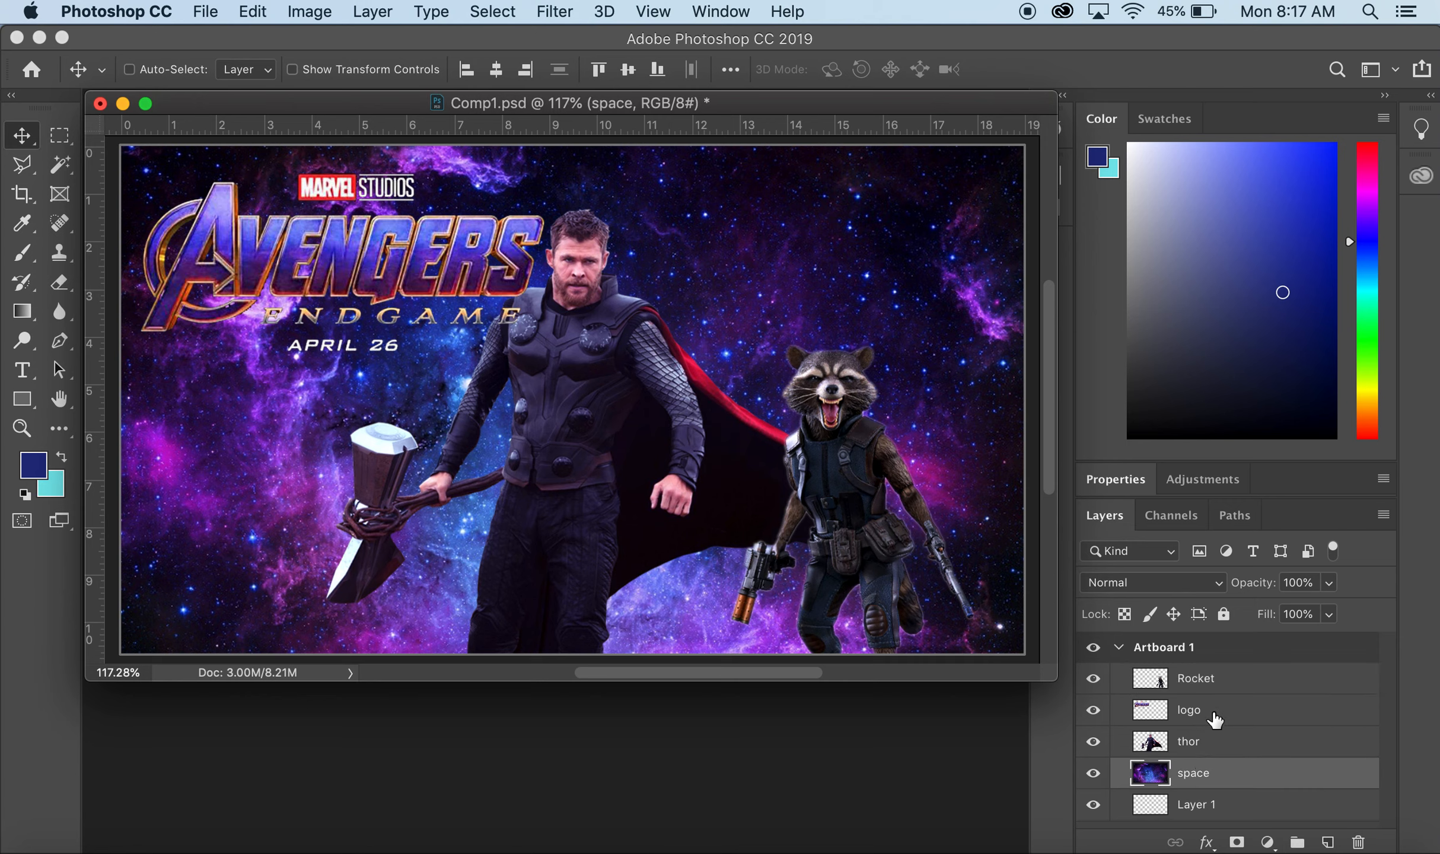
pyautogui.moveTo(1214, 720); pyautogui.dragTo(1219, 762)
pyautogui.moveTo(502, 259); pyautogui.dragTo(503, 262)
pyautogui.press('Up')
pyautogui.press('Up')
pyautogui.press('Up')
pyautogui.press('Up')
pyautogui.press('Up')
pyautogui.press('Up')
pyautogui.press('Up')
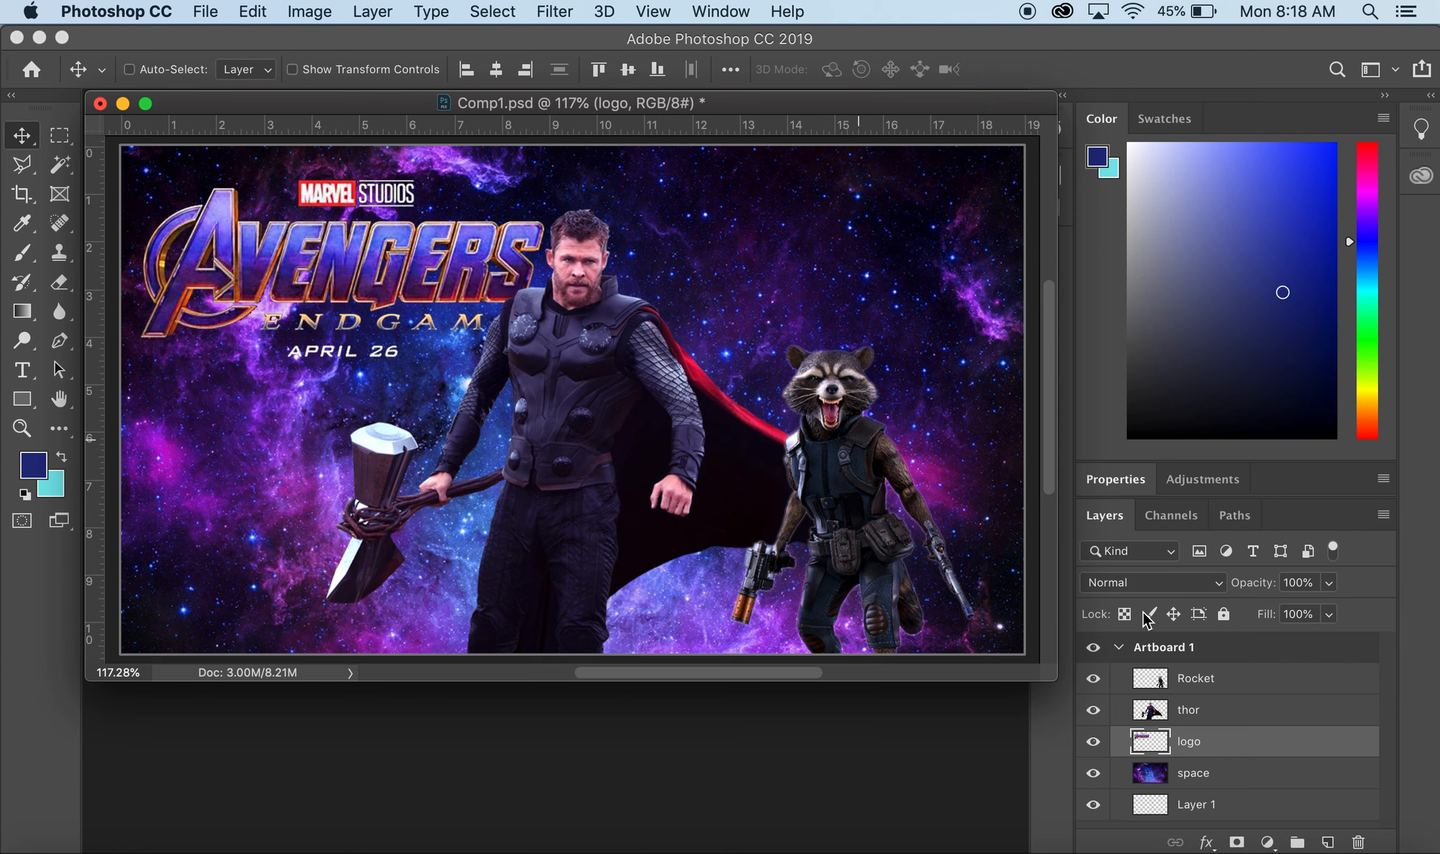
# - Nudge the thor layer to the right so Thor covers less of the logo
pyautogui.click(1195, 715)
pyautogui.press('Right')
pyautogui.press('Right')
pyautogui.press('Right')
pyautogui.press('Right')
pyautogui.press('Right')
pyautogui.press('Right')
pyautogui.press('Right')
pyautogui.press('Right')
pyautogui.press('Right')
pyautogui.press('Right')
pyautogui.press('Right')
pyautogui.press('Right')
pyautogui.press('Right')
pyautogui.press('Right')
pyautogui.press('Right')
pyautogui.press('Right')
pyautogui.press('Right')
pyautogui.press('Right')
pyautogui.press('Right')
pyautogui.press('Right')
pyautogui.press('Right')
pyautogui.press('Right')
pyautogui.press('Right')
pyautogui.press('Right')
pyautogui.press('Right')
pyautogui.press('Right')
pyautogui.press('Left')
pyautogui.press('Left')
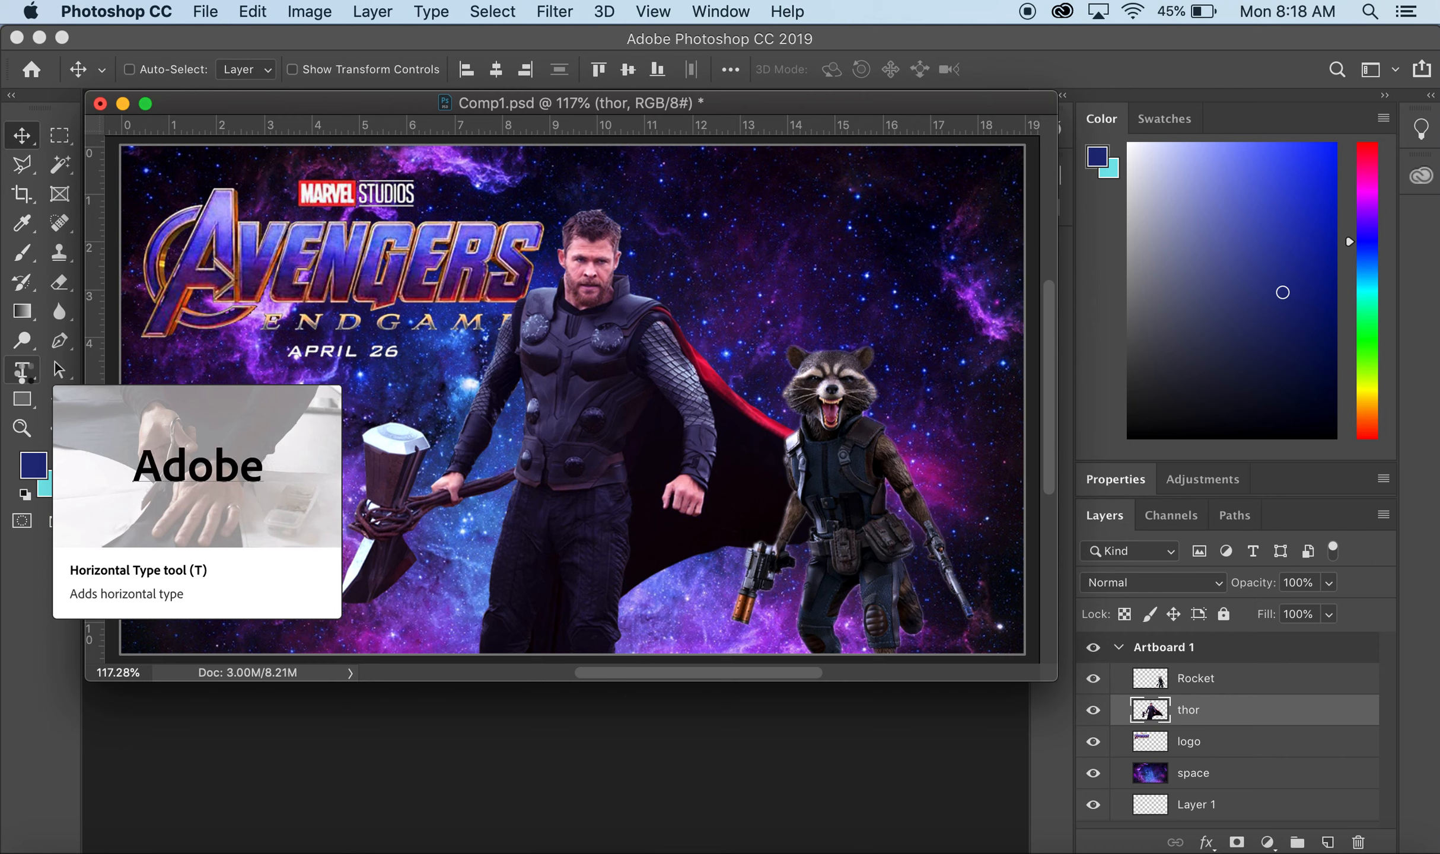
# - Add a paragraph text box below the logo's date with the Horizontal Type tool, containing "Return of theDusted"
pyautogui.click(25, 375)
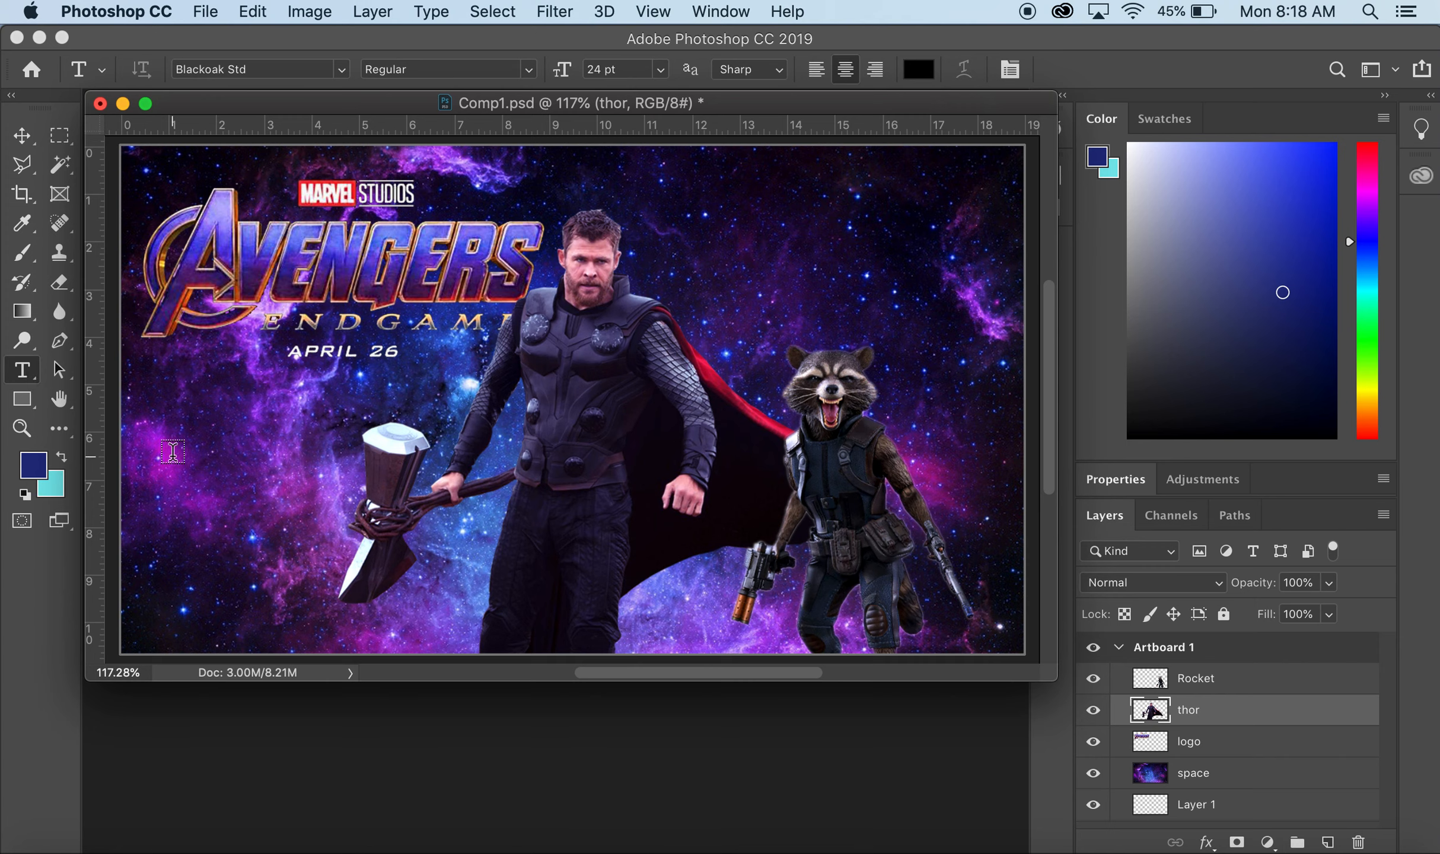
pyautogui.moveTo(162, 406); pyautogui.dragTo(618, 494)
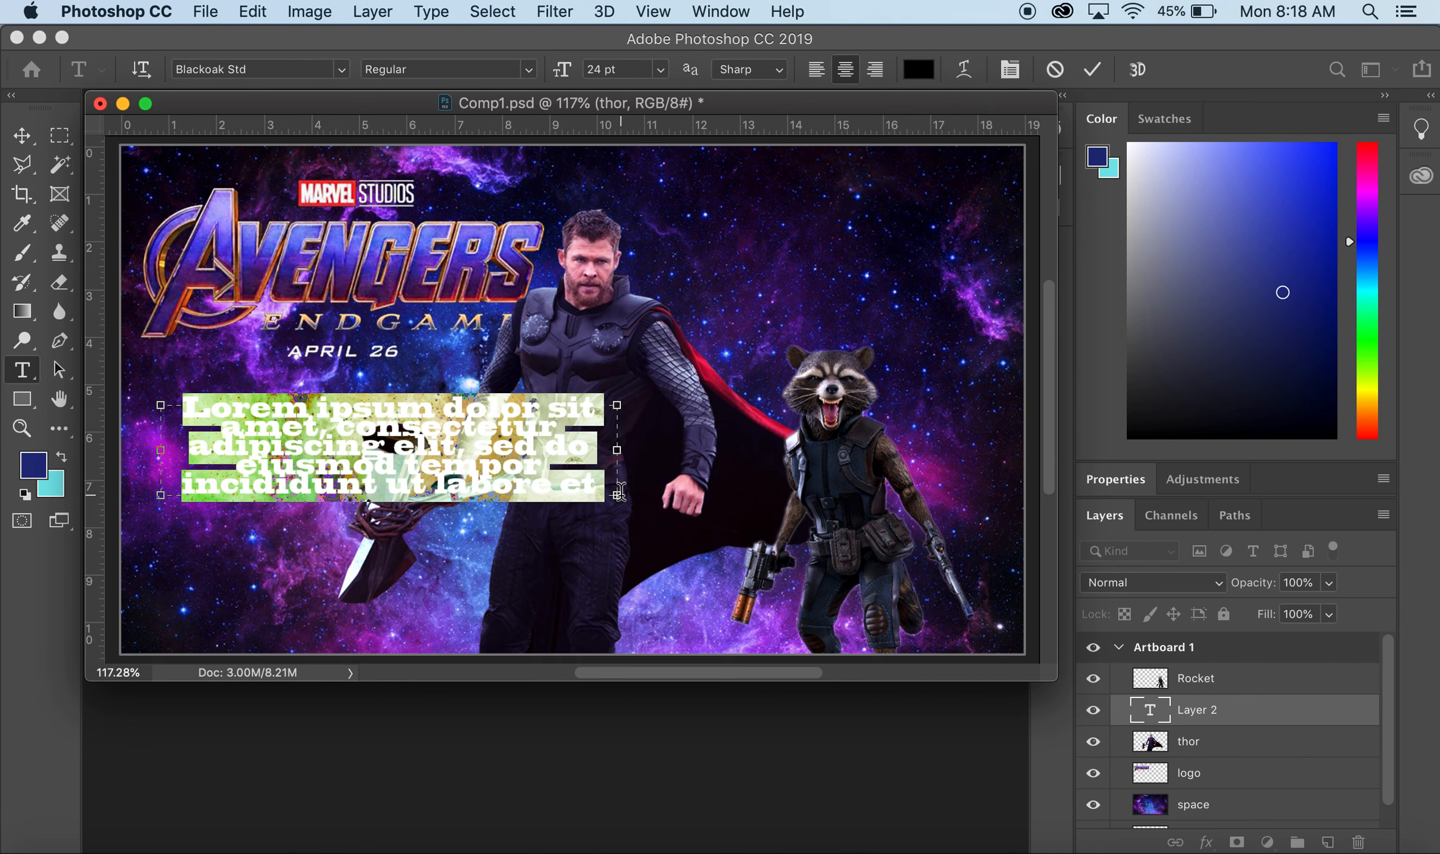
pyautogui.write('R')
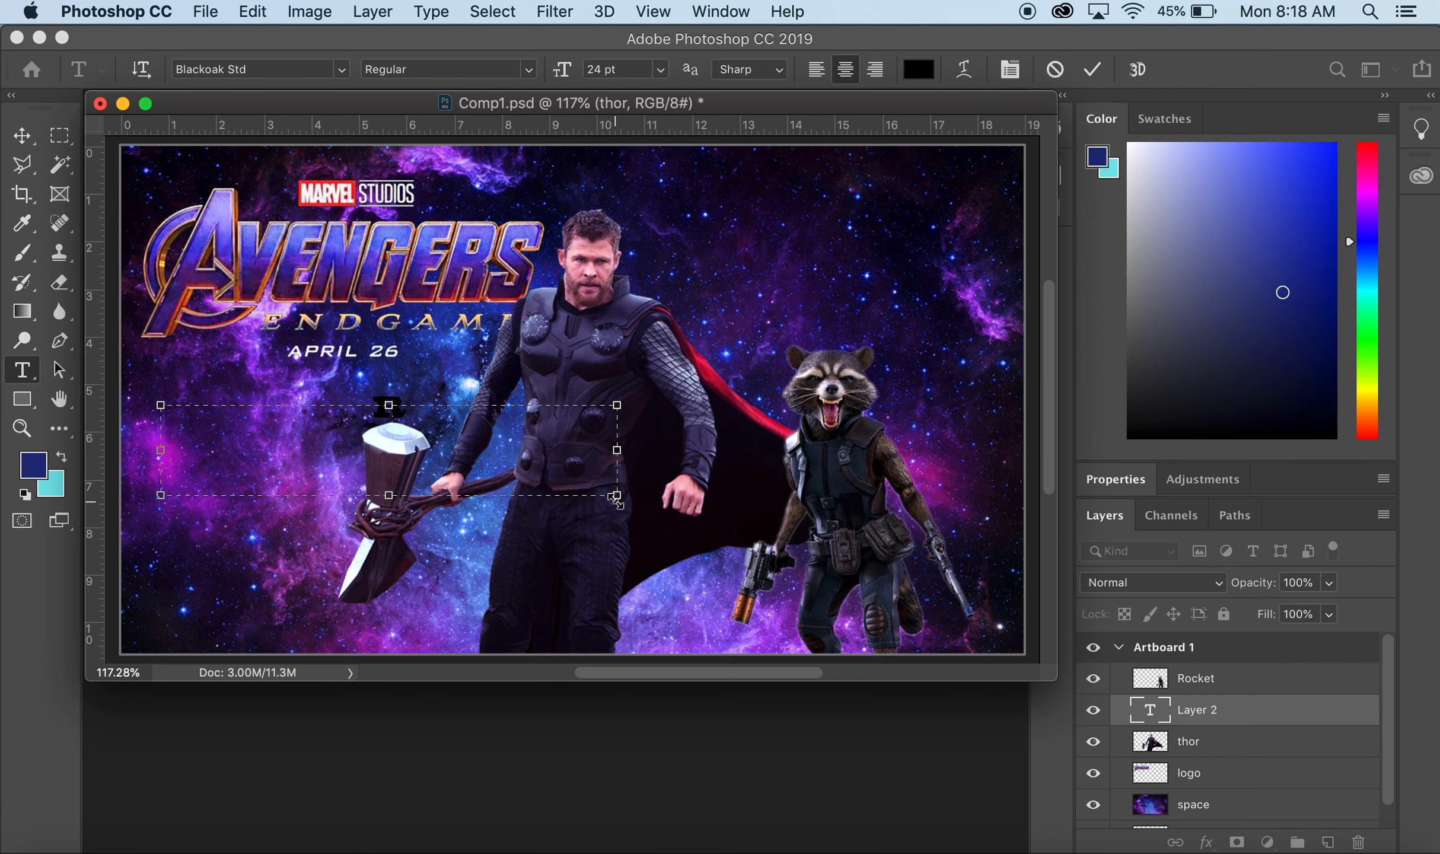
pyautogui.write('eturn of the d')
pyautogui.press('BackSpace')
pyautogui.press('BackSpace')
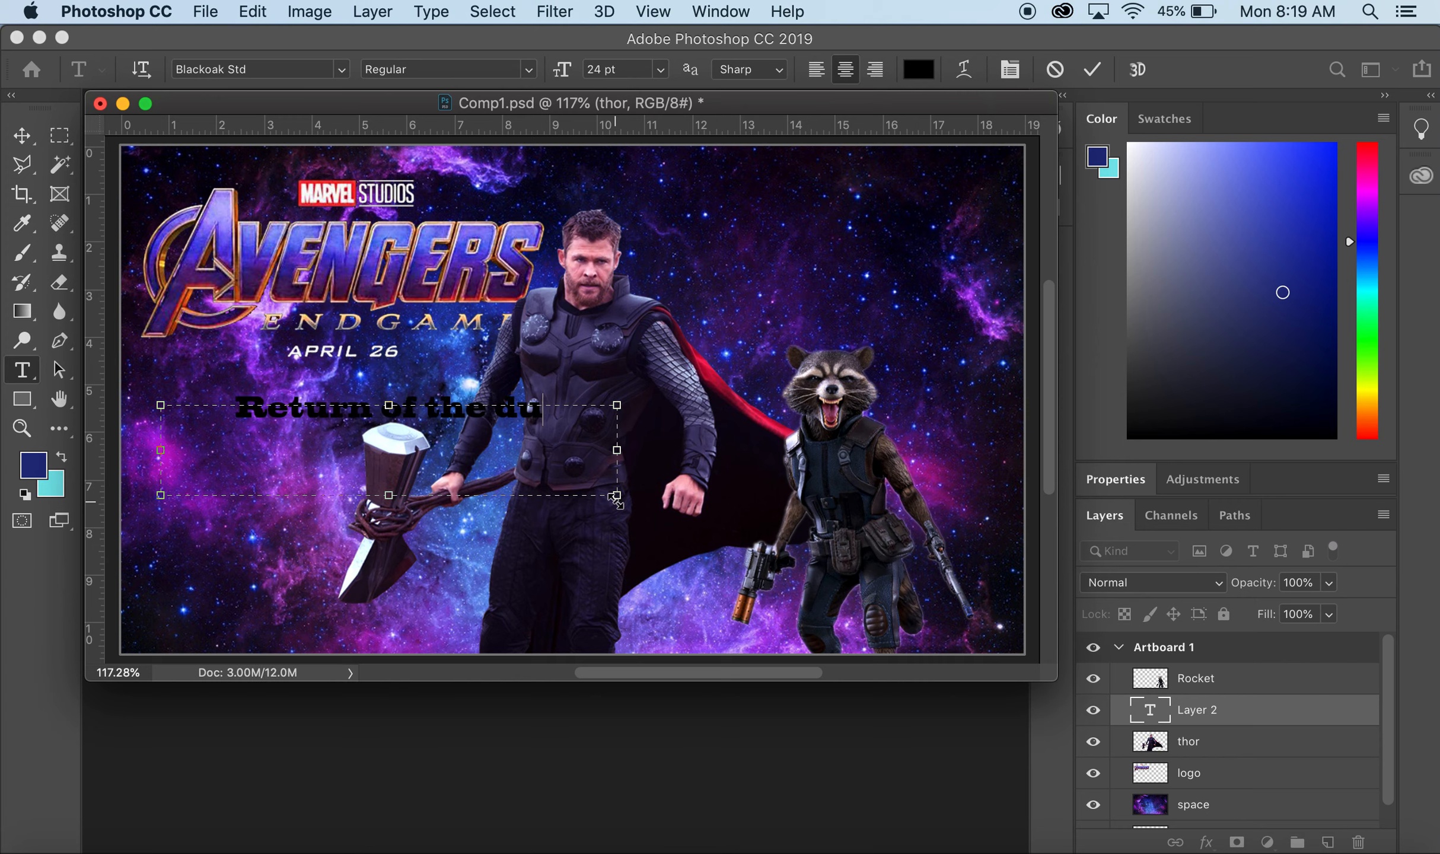
pyautogui.write('Duste')
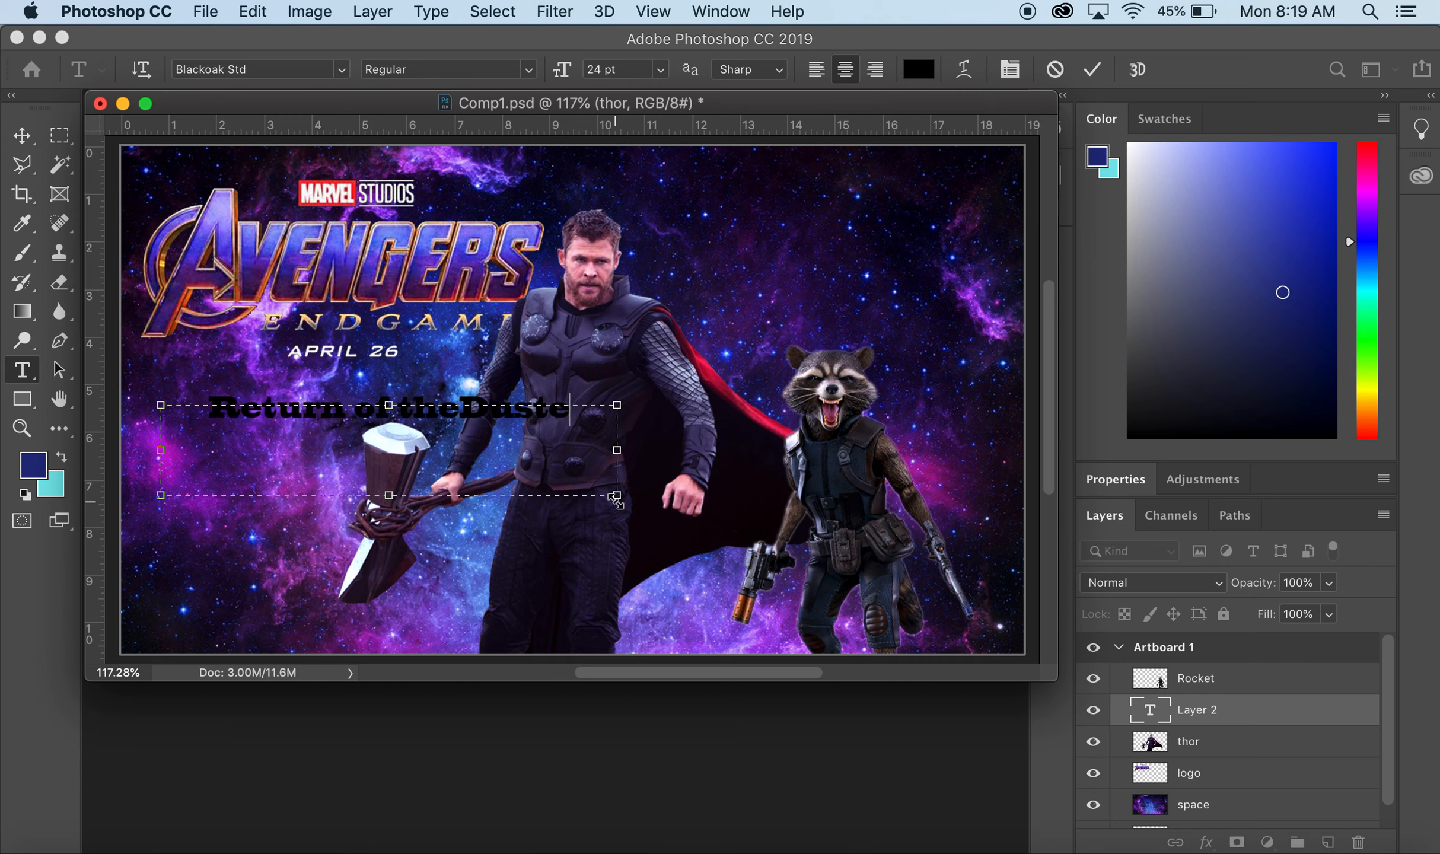
pyautogui.write('d')
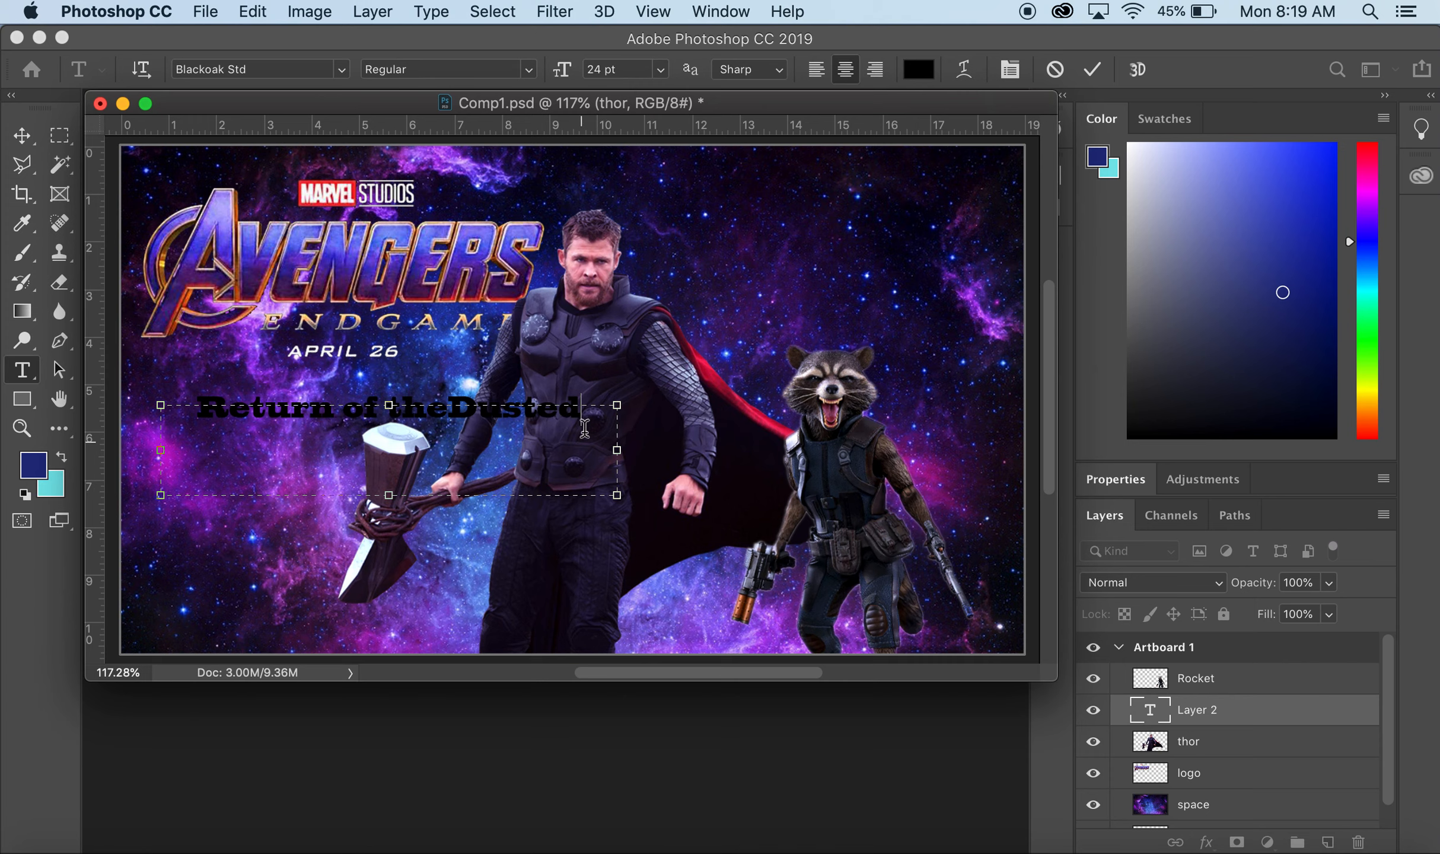
# - Recolor the whole tagline to pale gold f8dfad by sampling the logo's Endgame lettering
pyautogui.moveTo(592, 408); pyautogui.dragTo(184, 385)
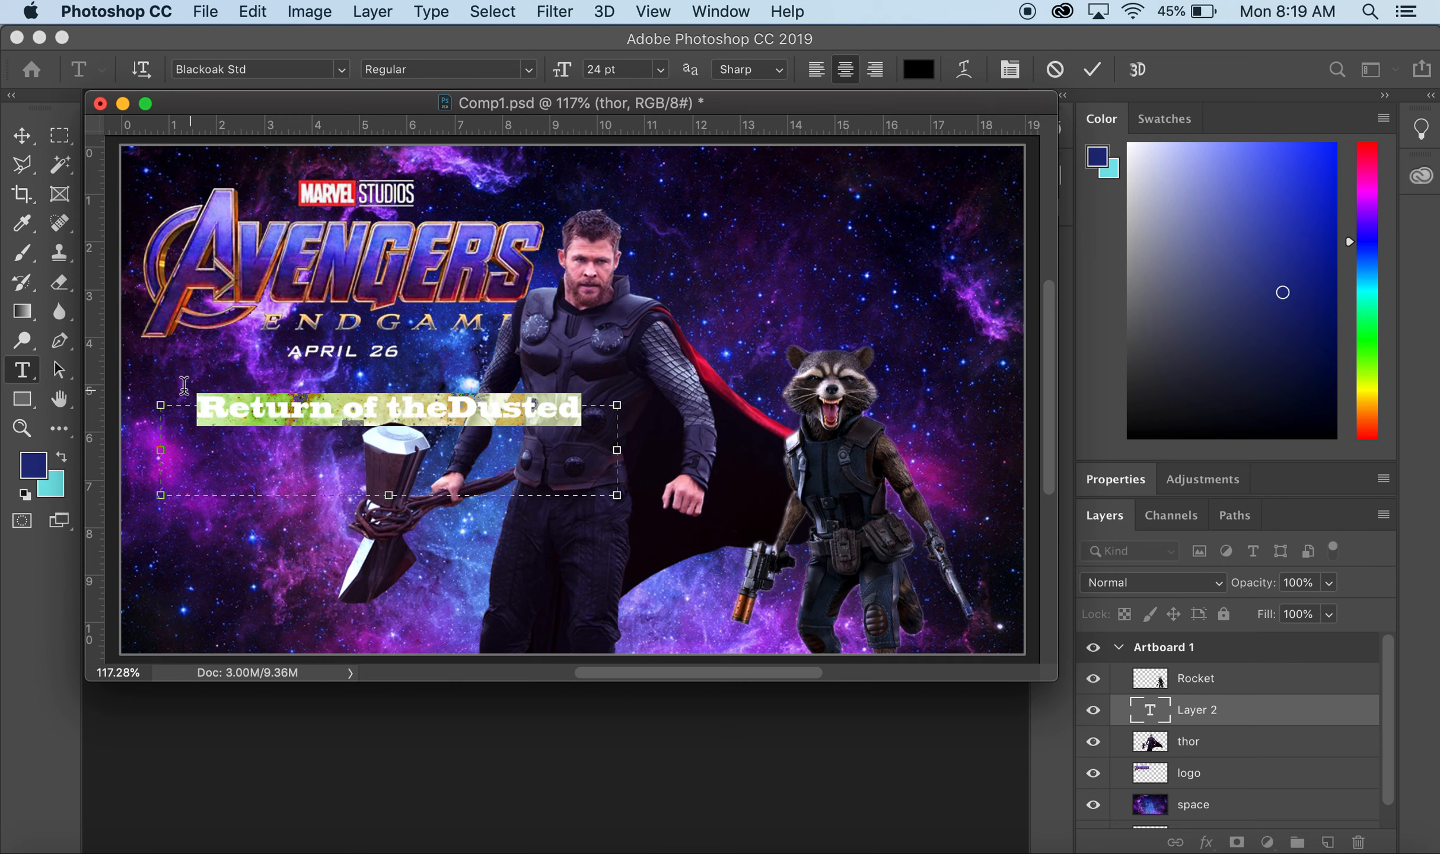
pyautogui.click(919, 73)
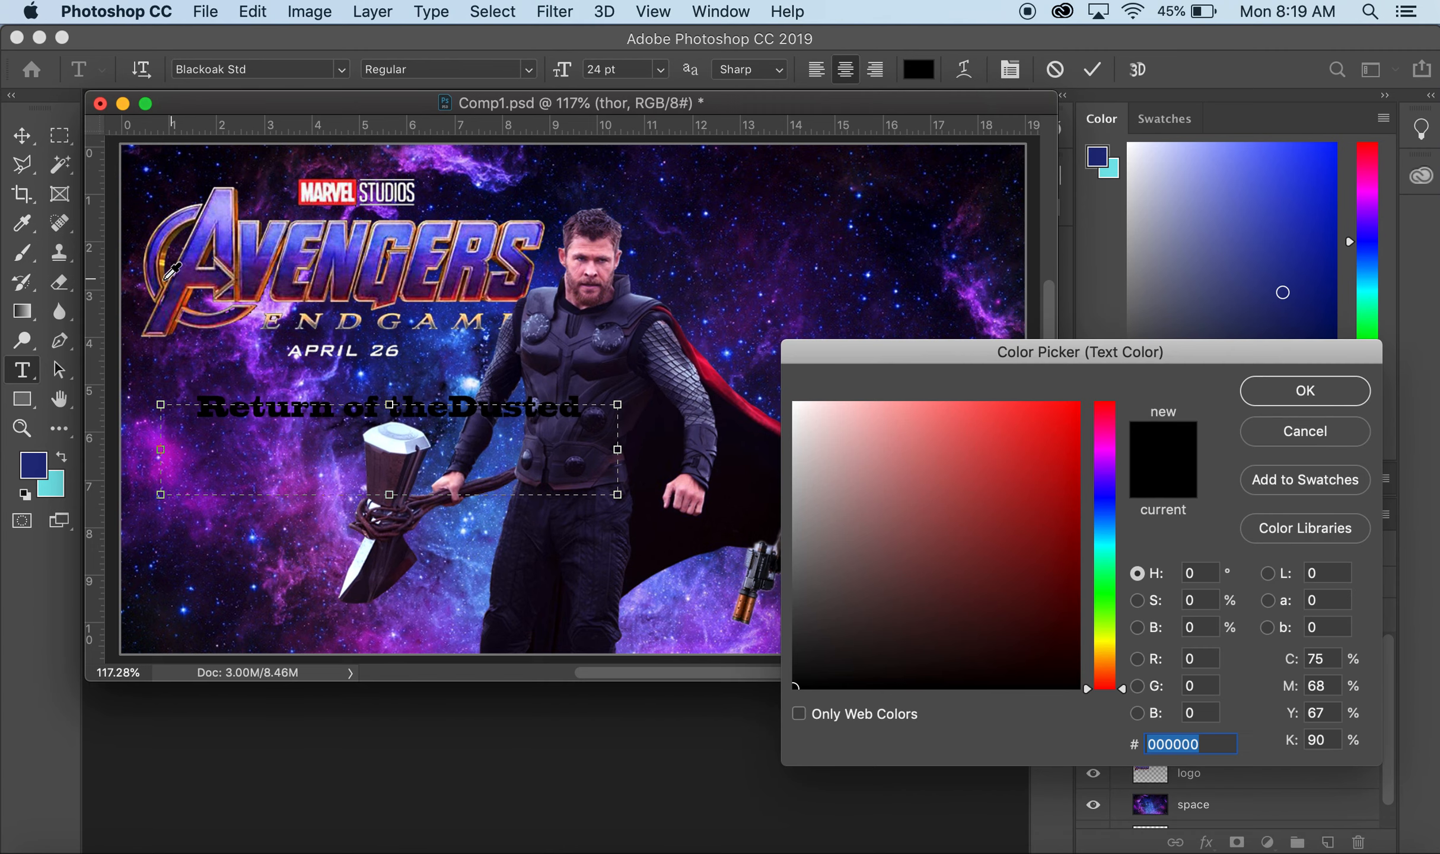
pyautogui.click(165, 280)
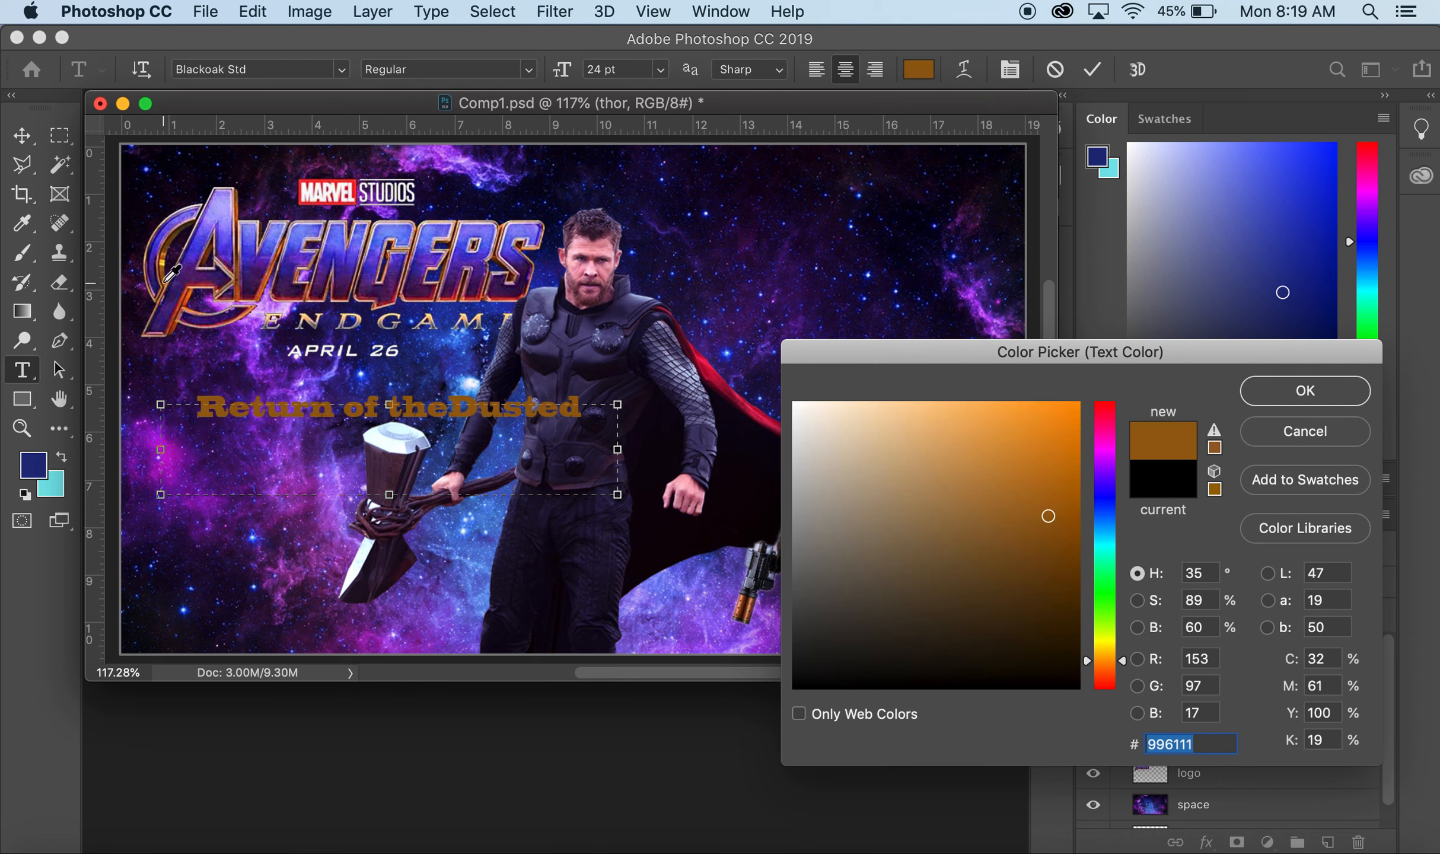
pyautogui.click(164, 265)
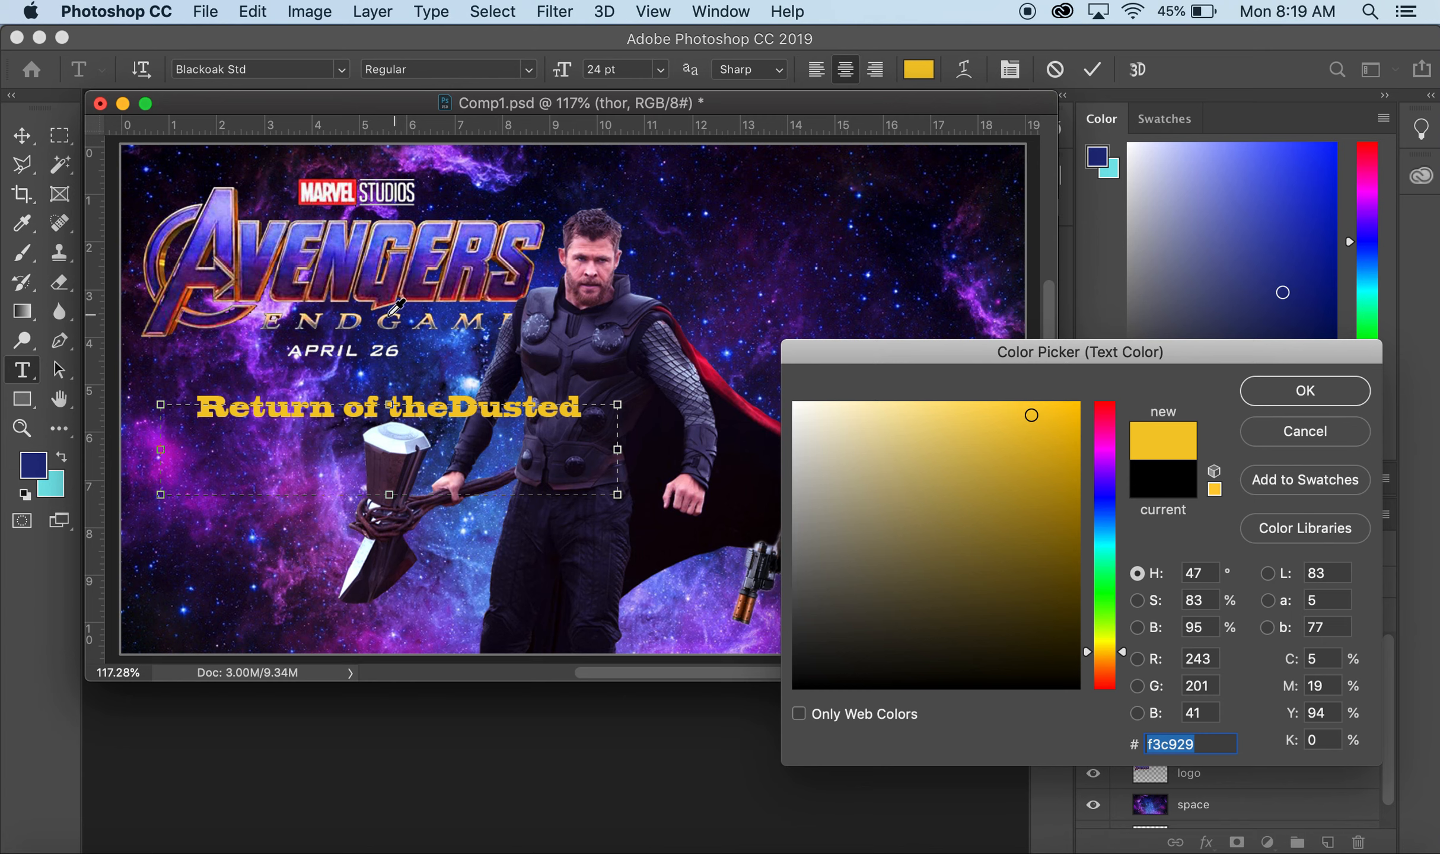
pyautogui.click(386, 316)
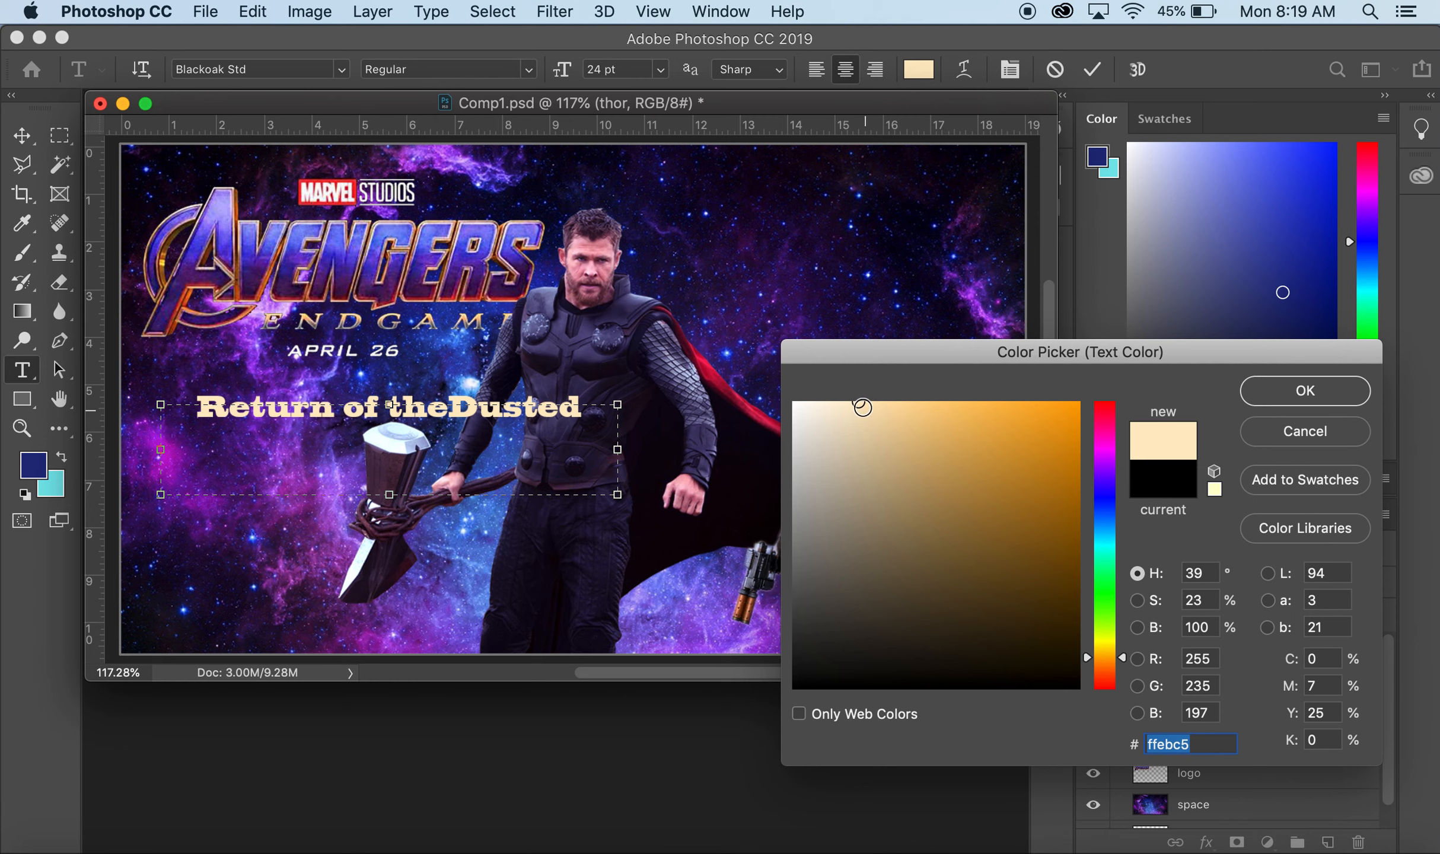
pyautogui.moveTo(863, 407); pyautogui.dragTo(771, 398)
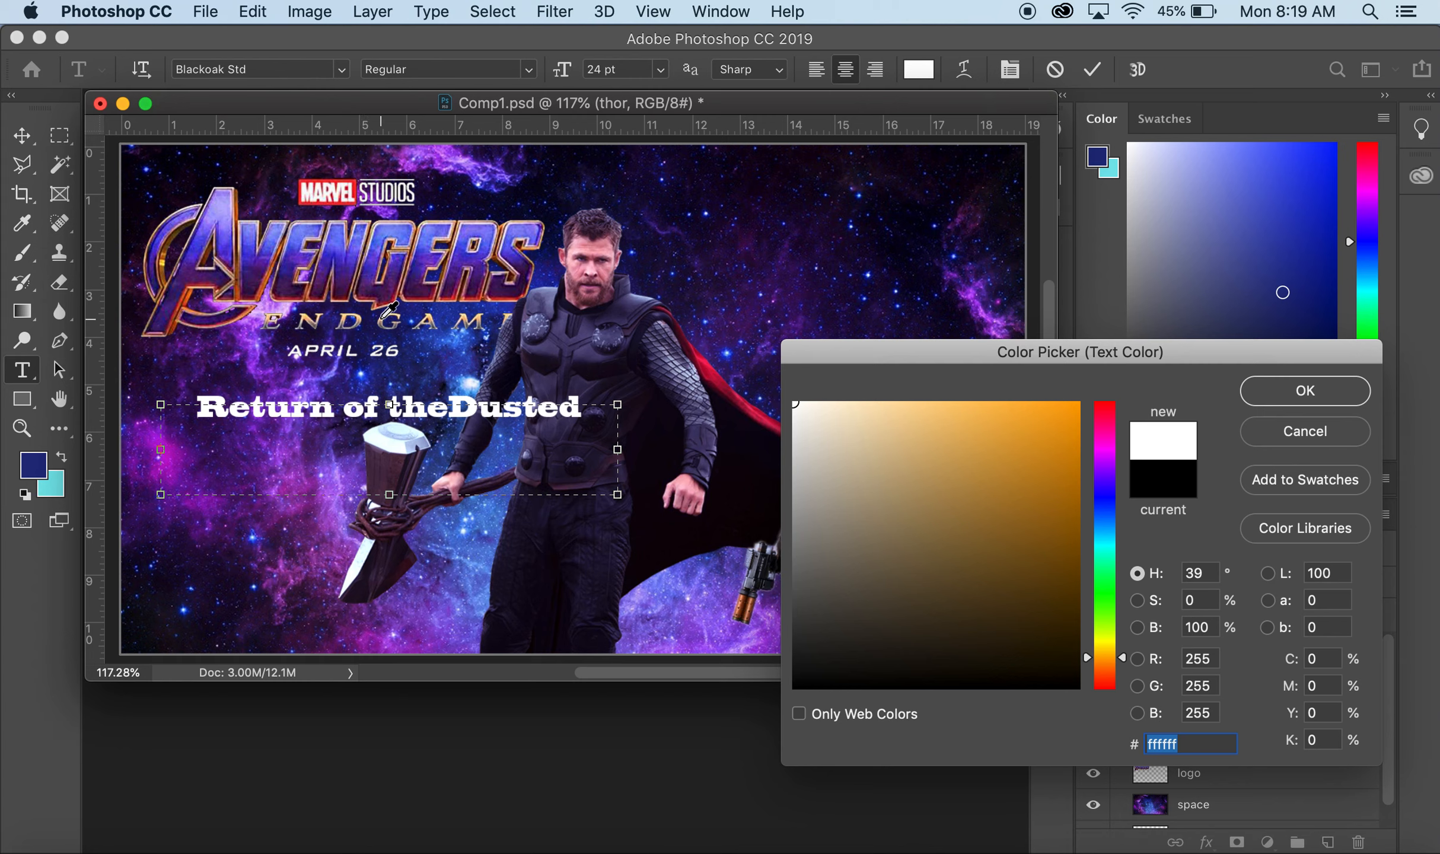
pyautogui.click(382, 316)
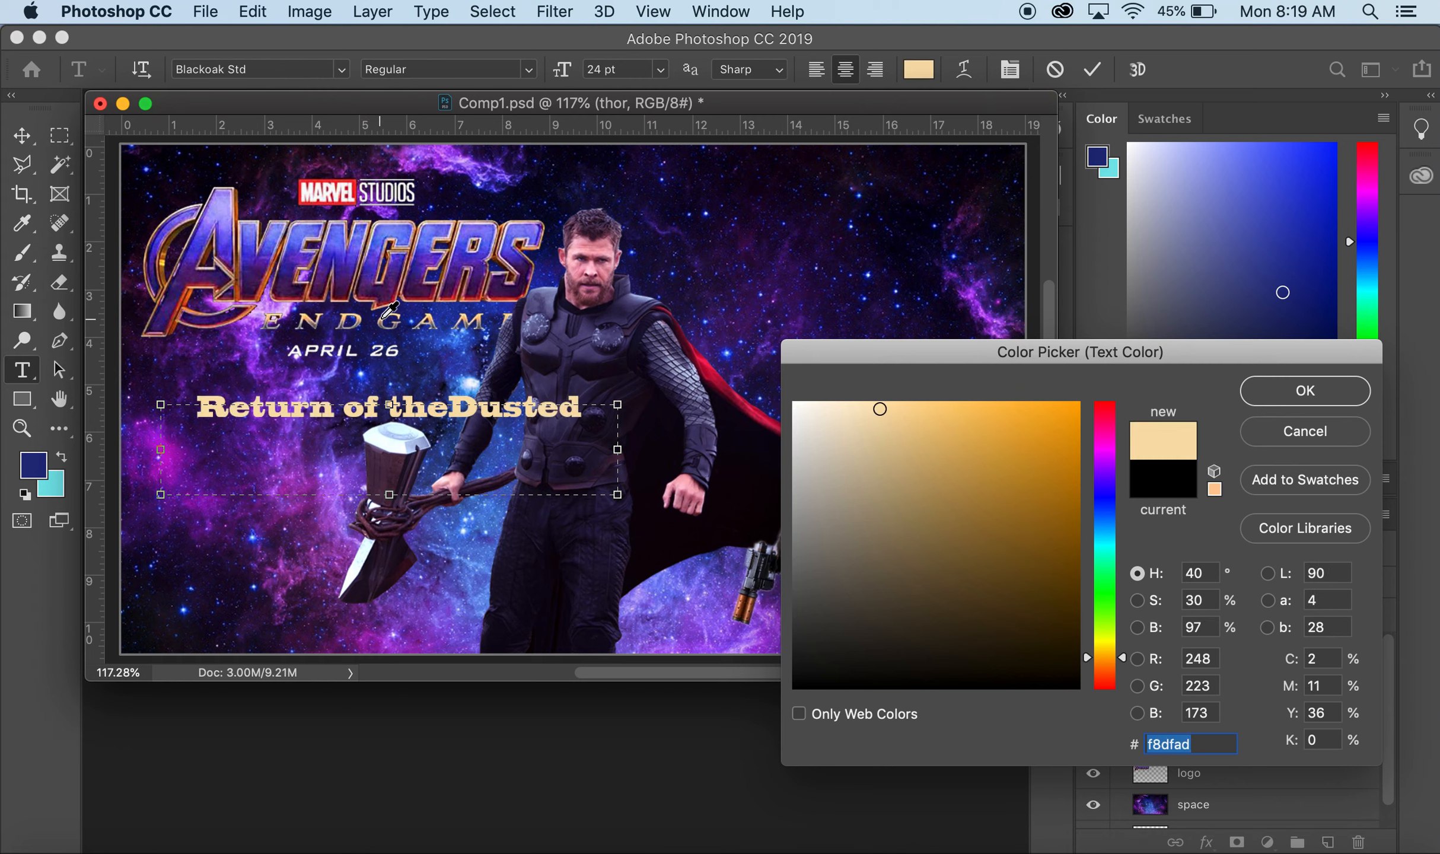
pyautogui.click(1326, 396)
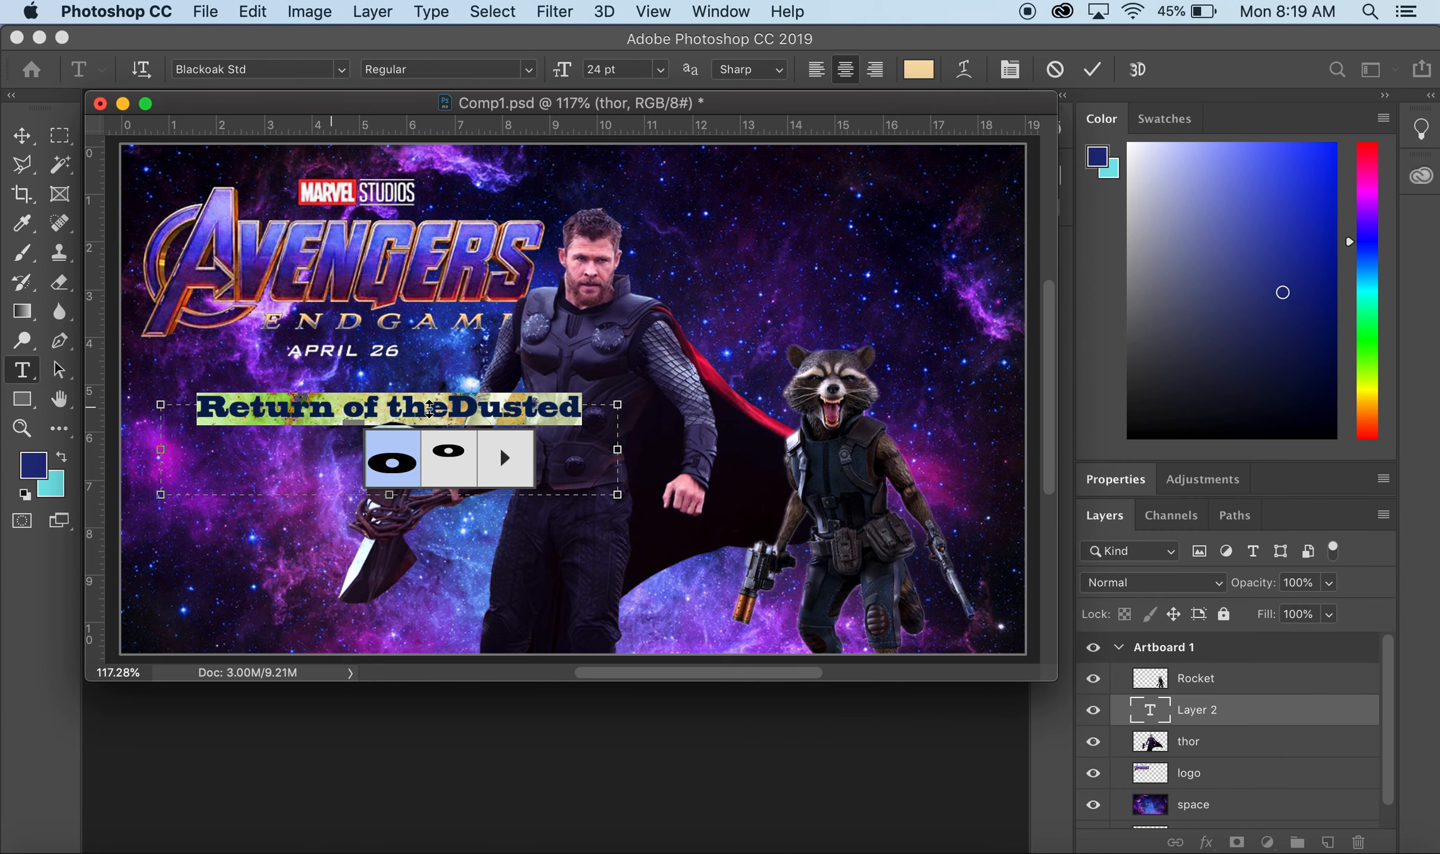
# - Browse the font list and try the "Return of theDusted" tagline in Helvetica Neue
pyautogui.click(343, 69)
pyautogui.click(342, 69)
pyautogui.click(342, 70)
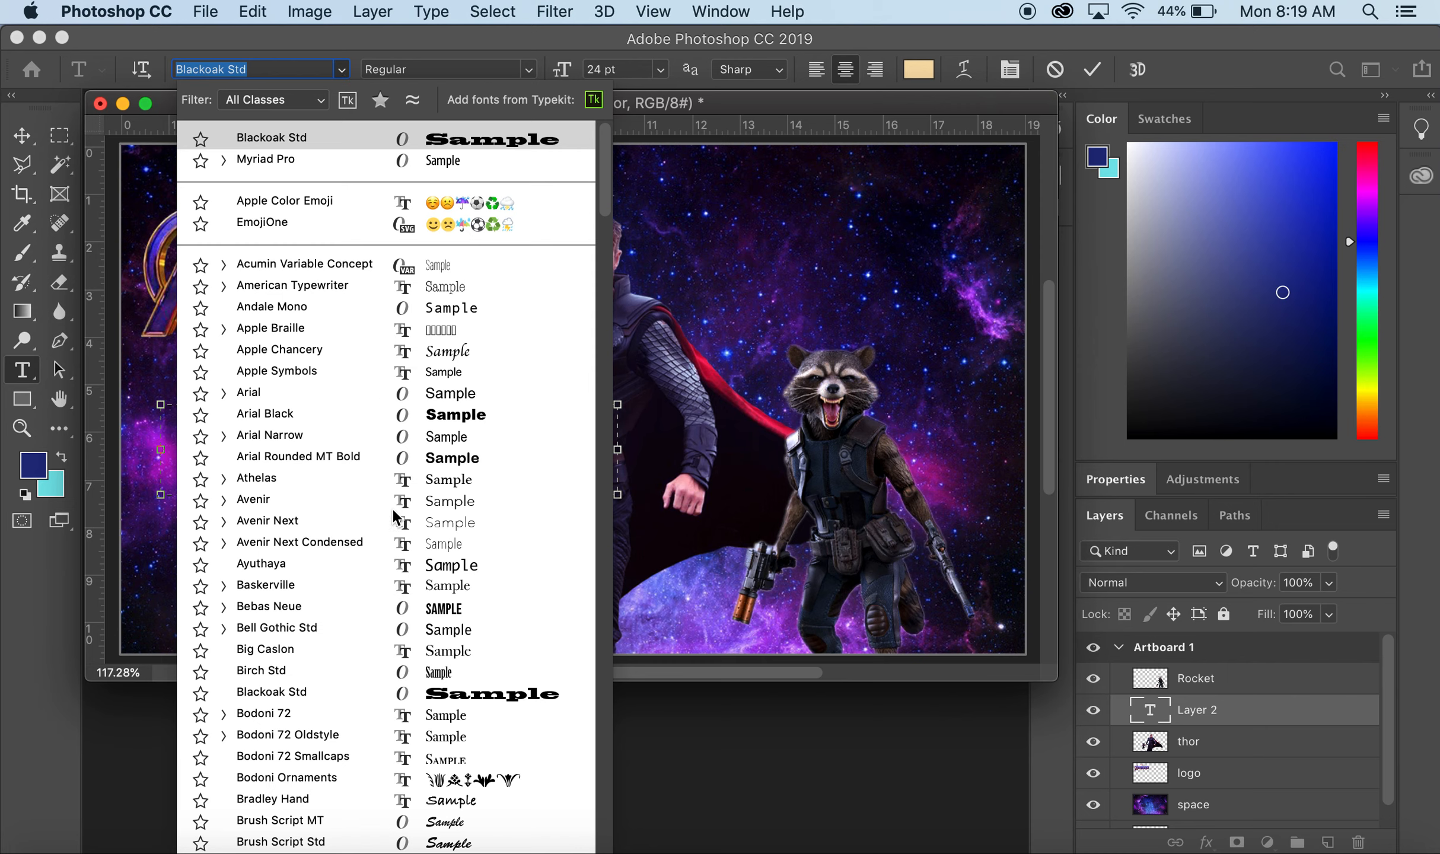
pyautogui.scroll(-20, 394, 524)
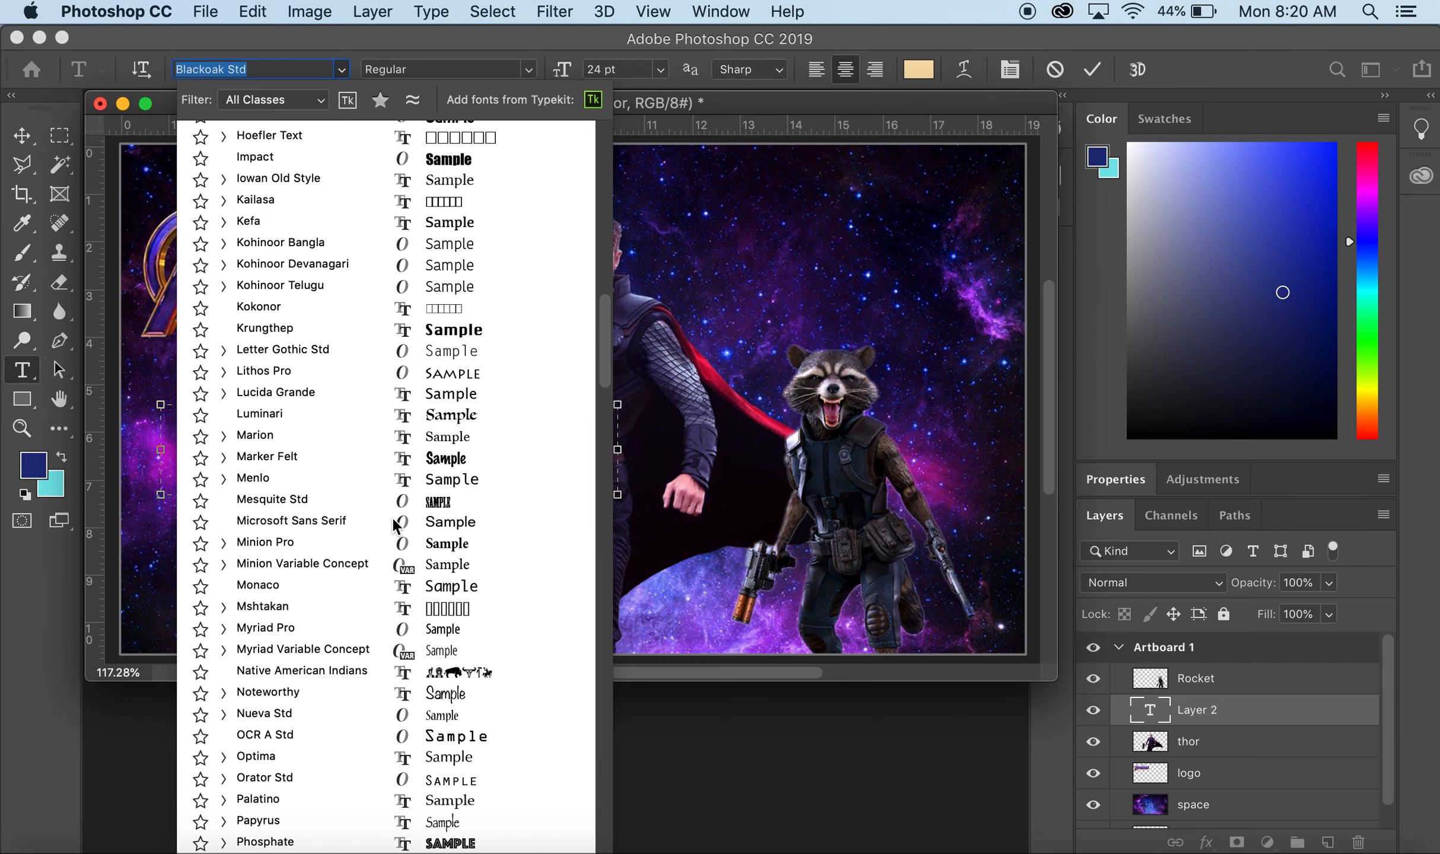
pyautogui.scroll(-15, 394, 524)
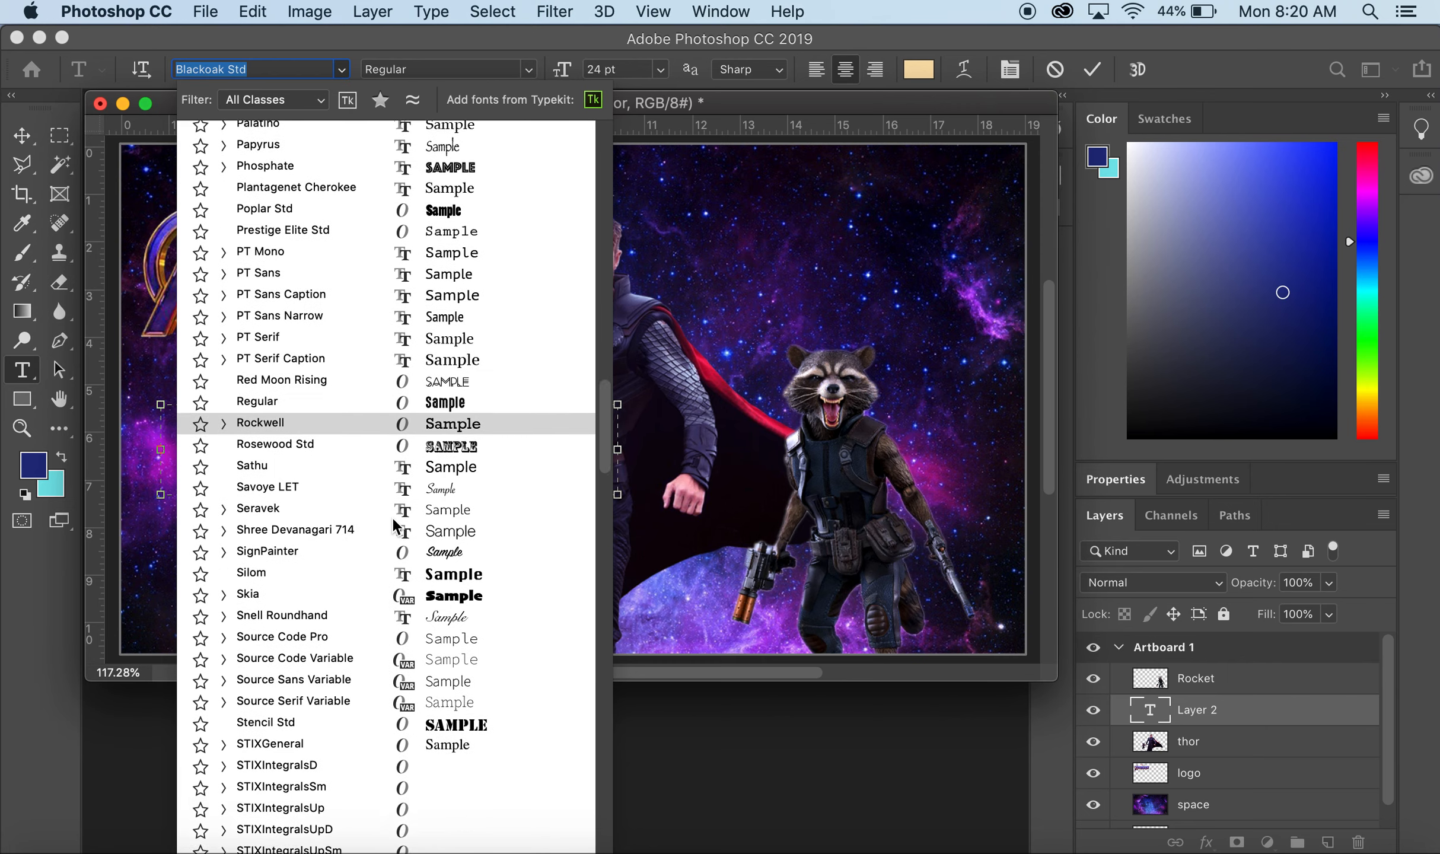
pyautogui.scroll(18, 392, 517)
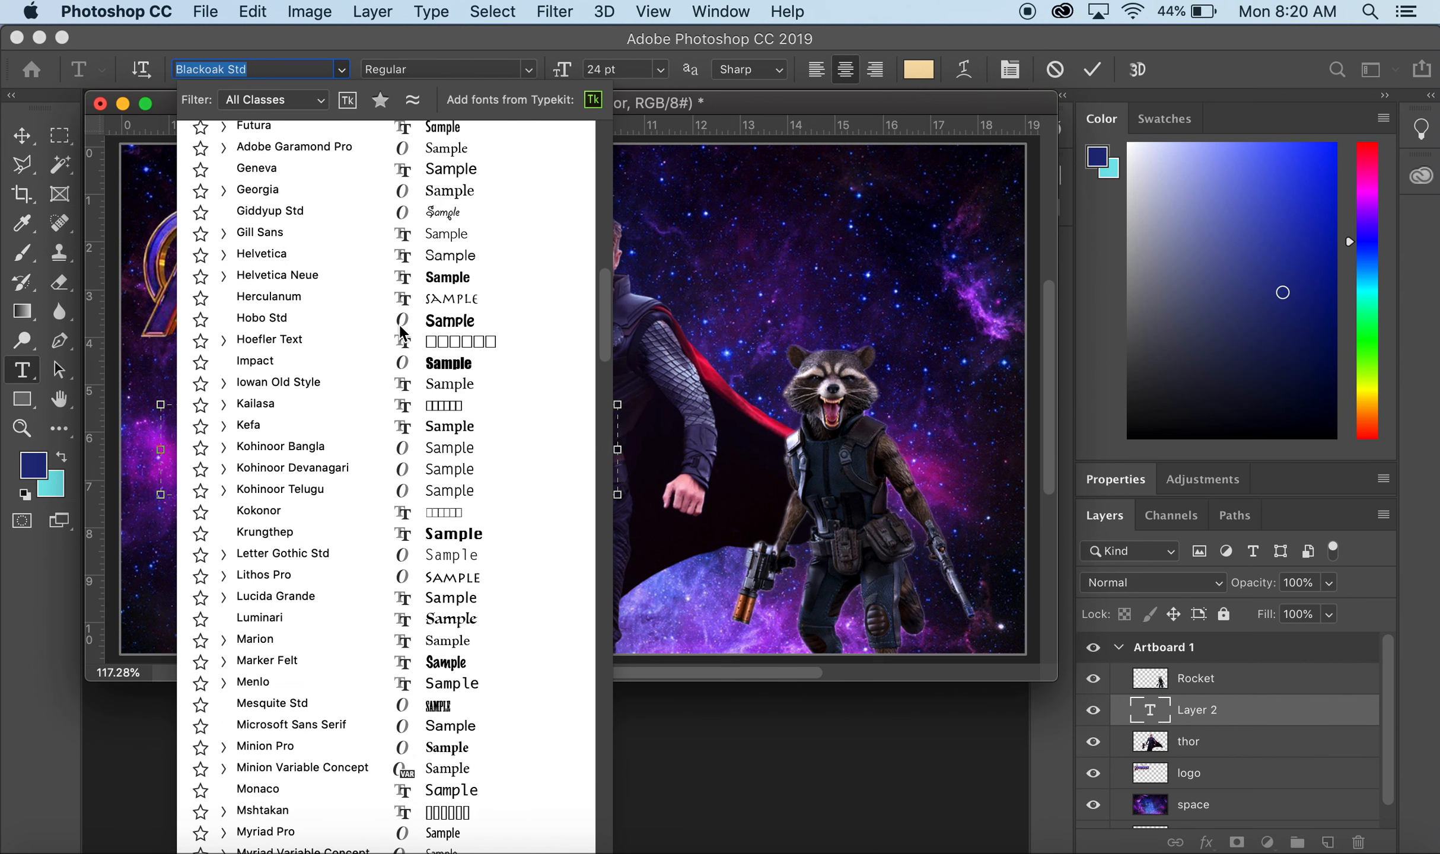
pyautogui.click(446, 277)
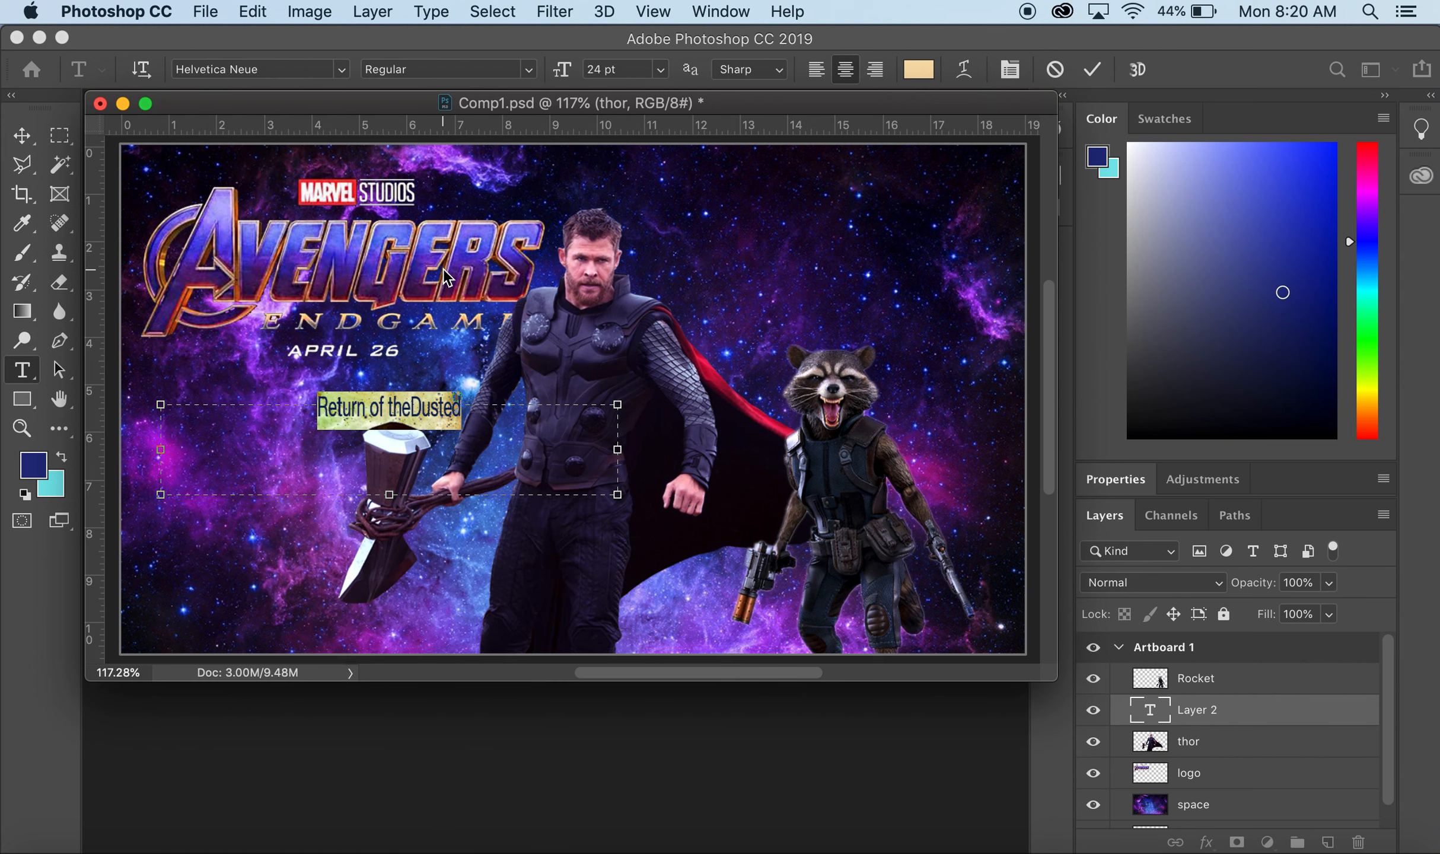
# - Set the tagline's font to Helvetica in the Bold style, and narrow the document window slightly
pyautogui.click(341, 70)
pyautogui.scroll(-10, 436, 674)
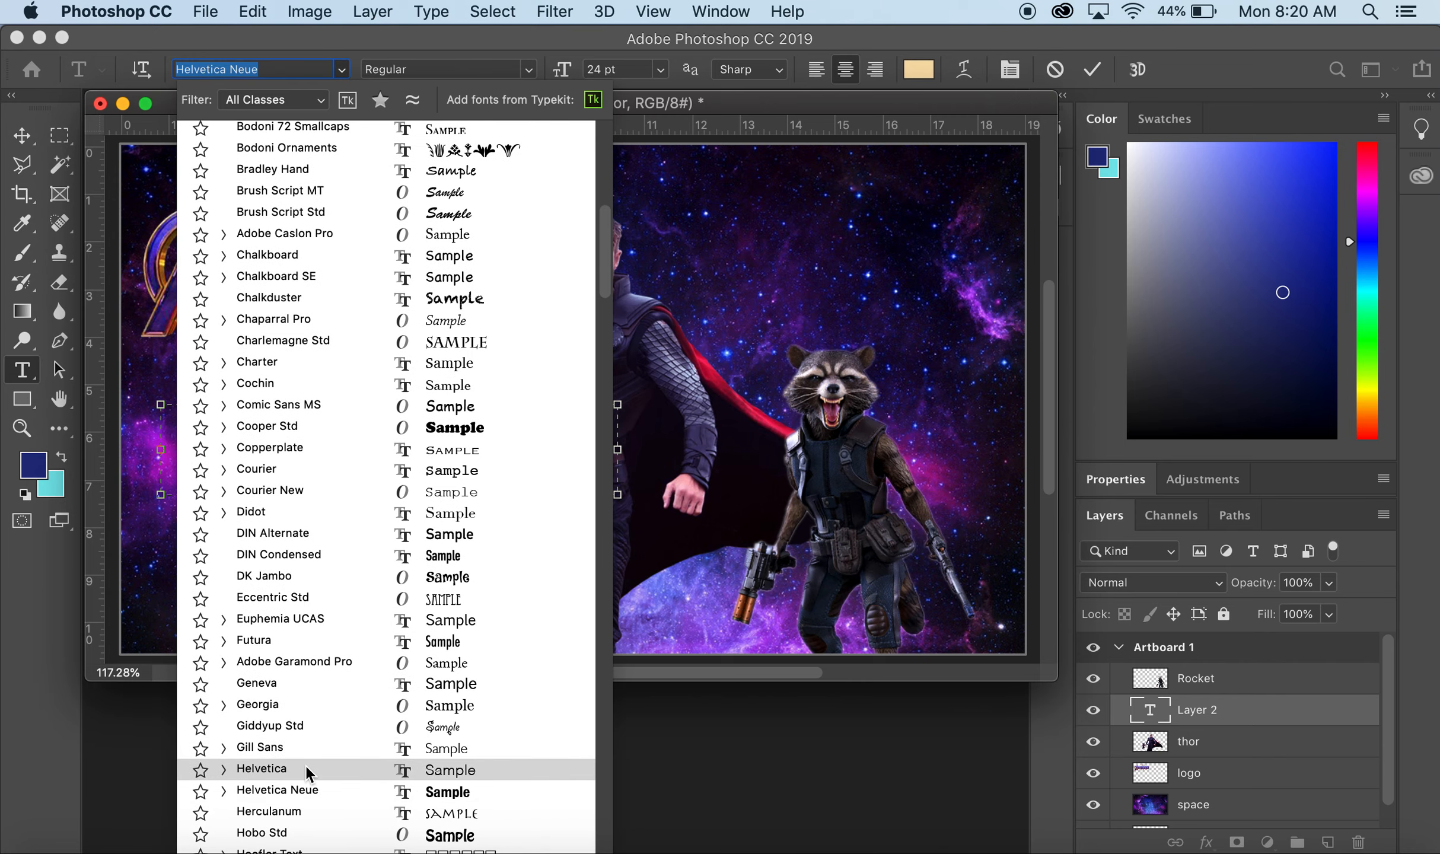
pyautogui.click(306, 767)
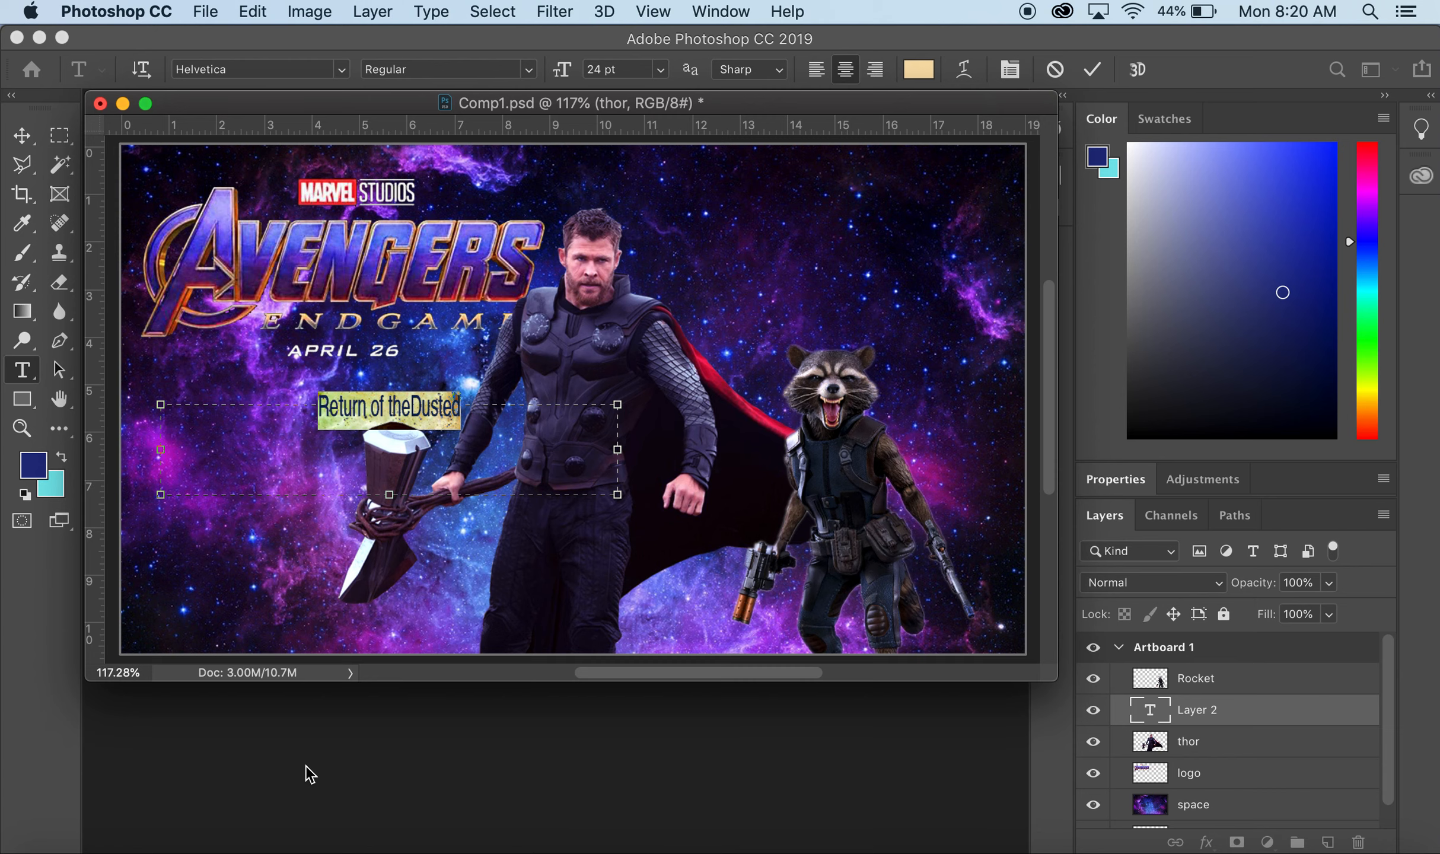
pyautogui.click(532, 71)
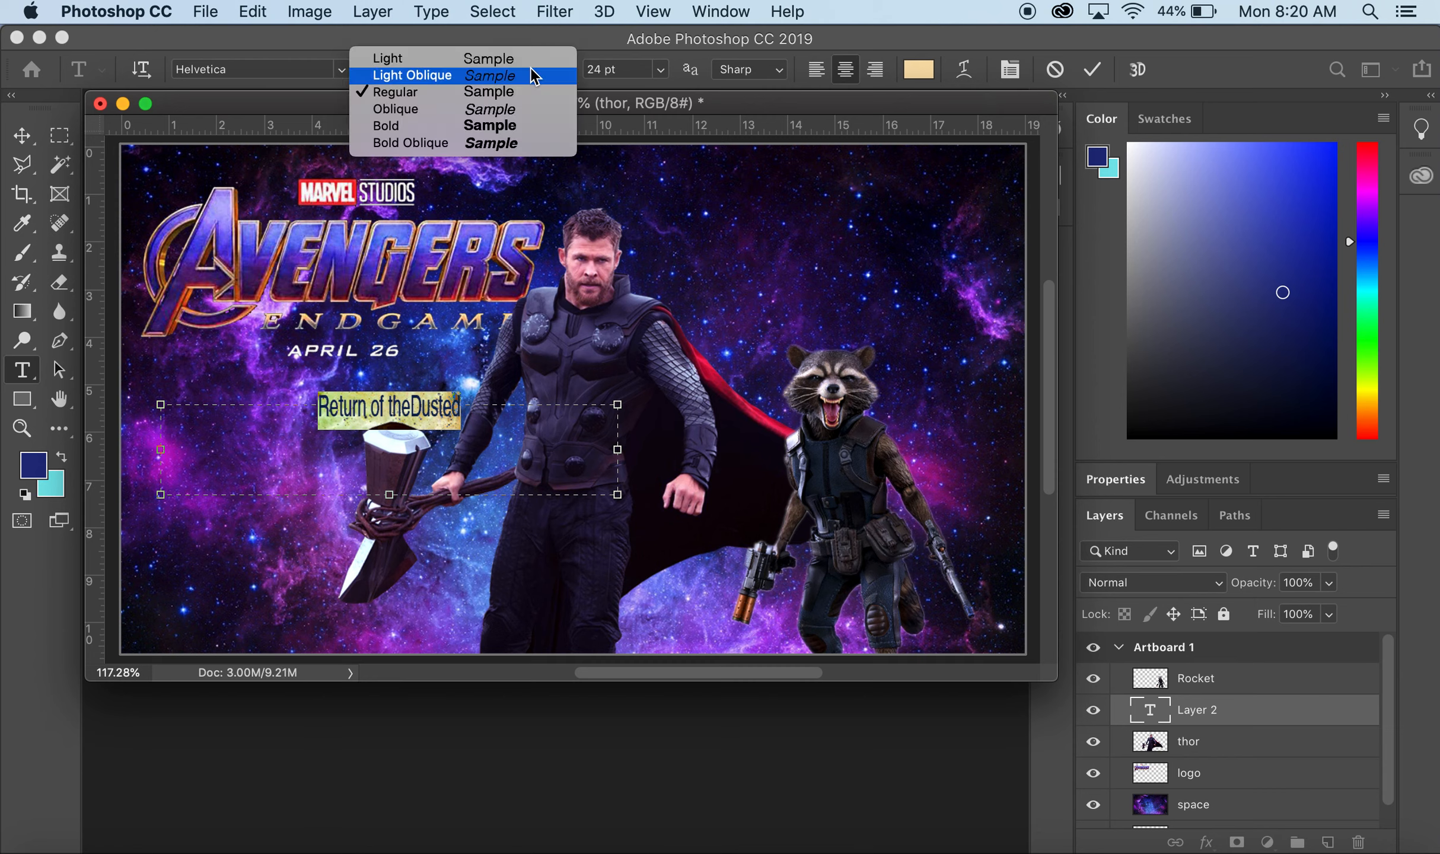
pyautogui.click(518, 124)
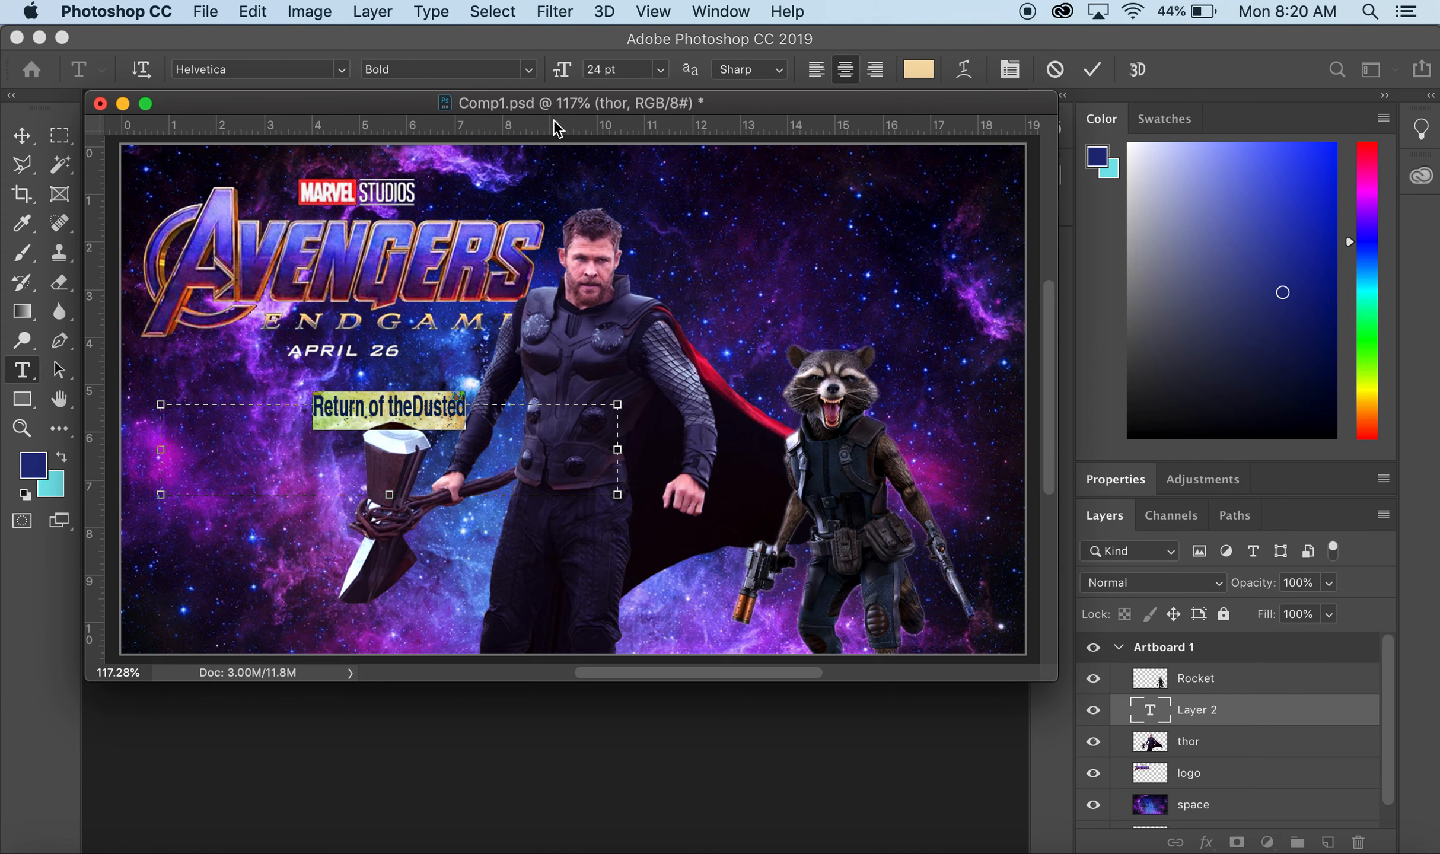
pyautogui.moveTo(1054, 686); pyautogui.dragTo(1011, 682)
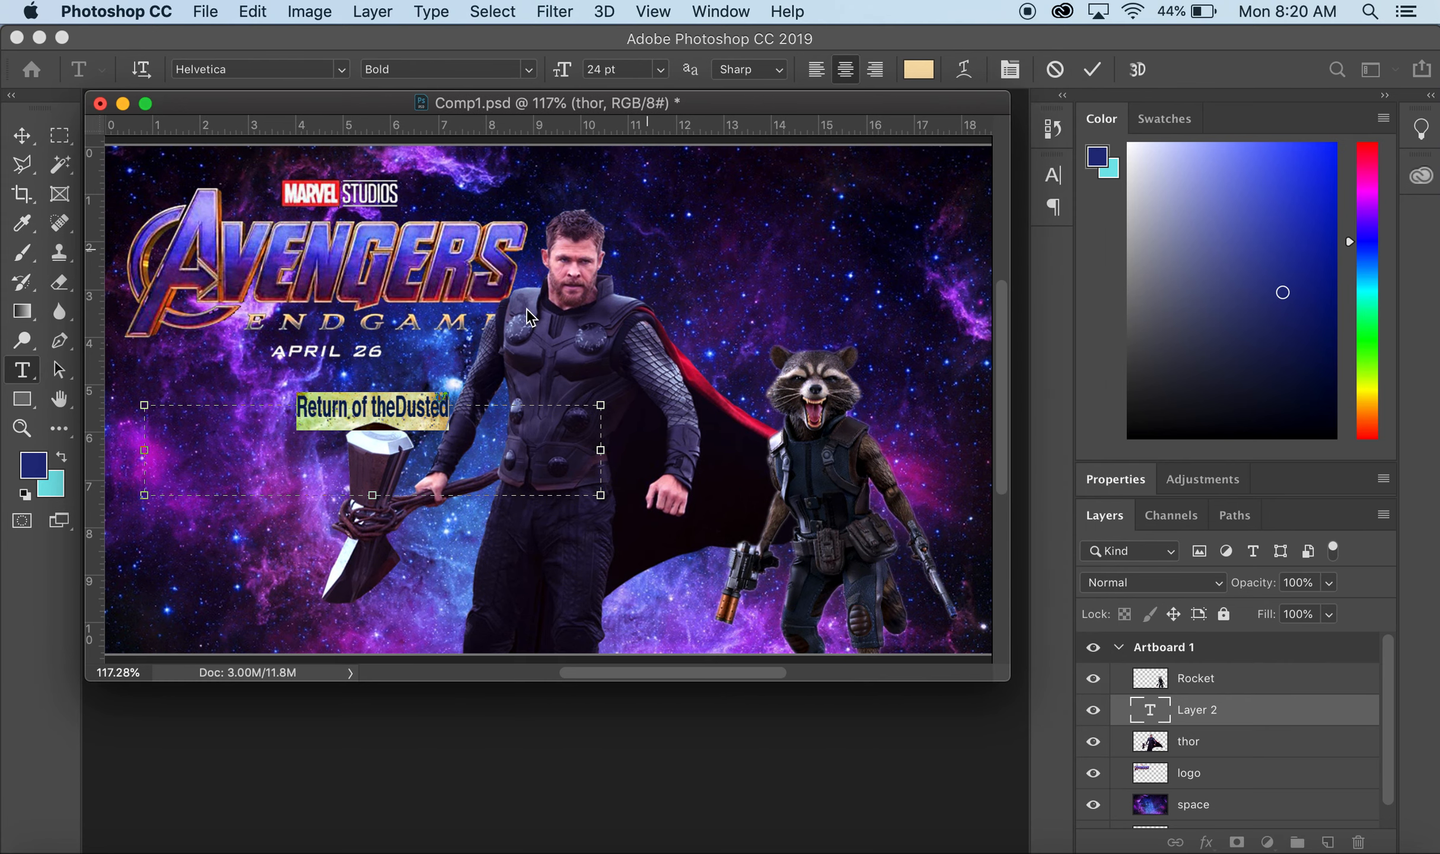
# - Try left, centre and right alignment on the tagline within its text box
pyautogui.click(816, 71)
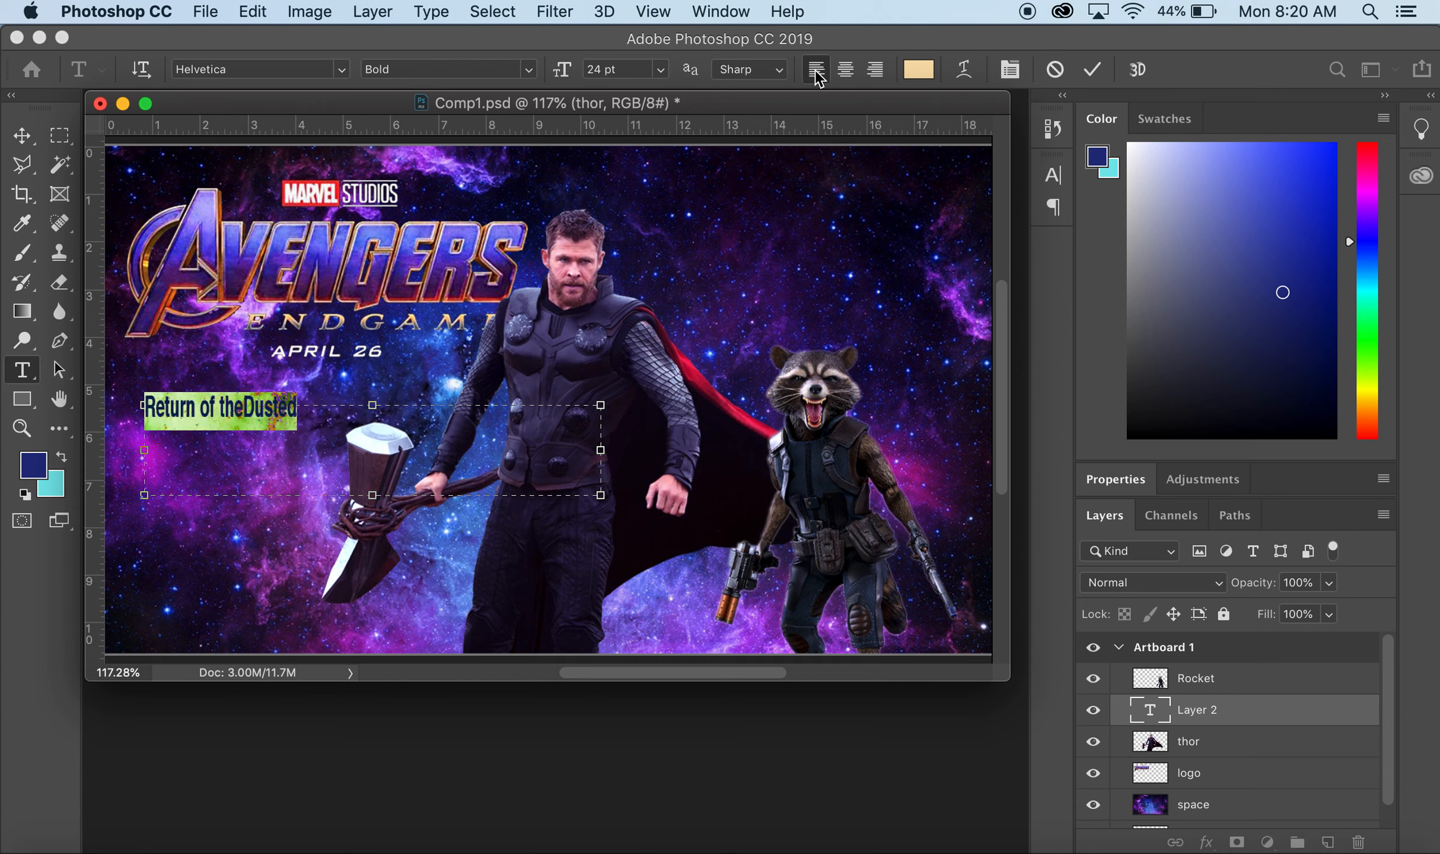
pyautogui.click(847, 70)
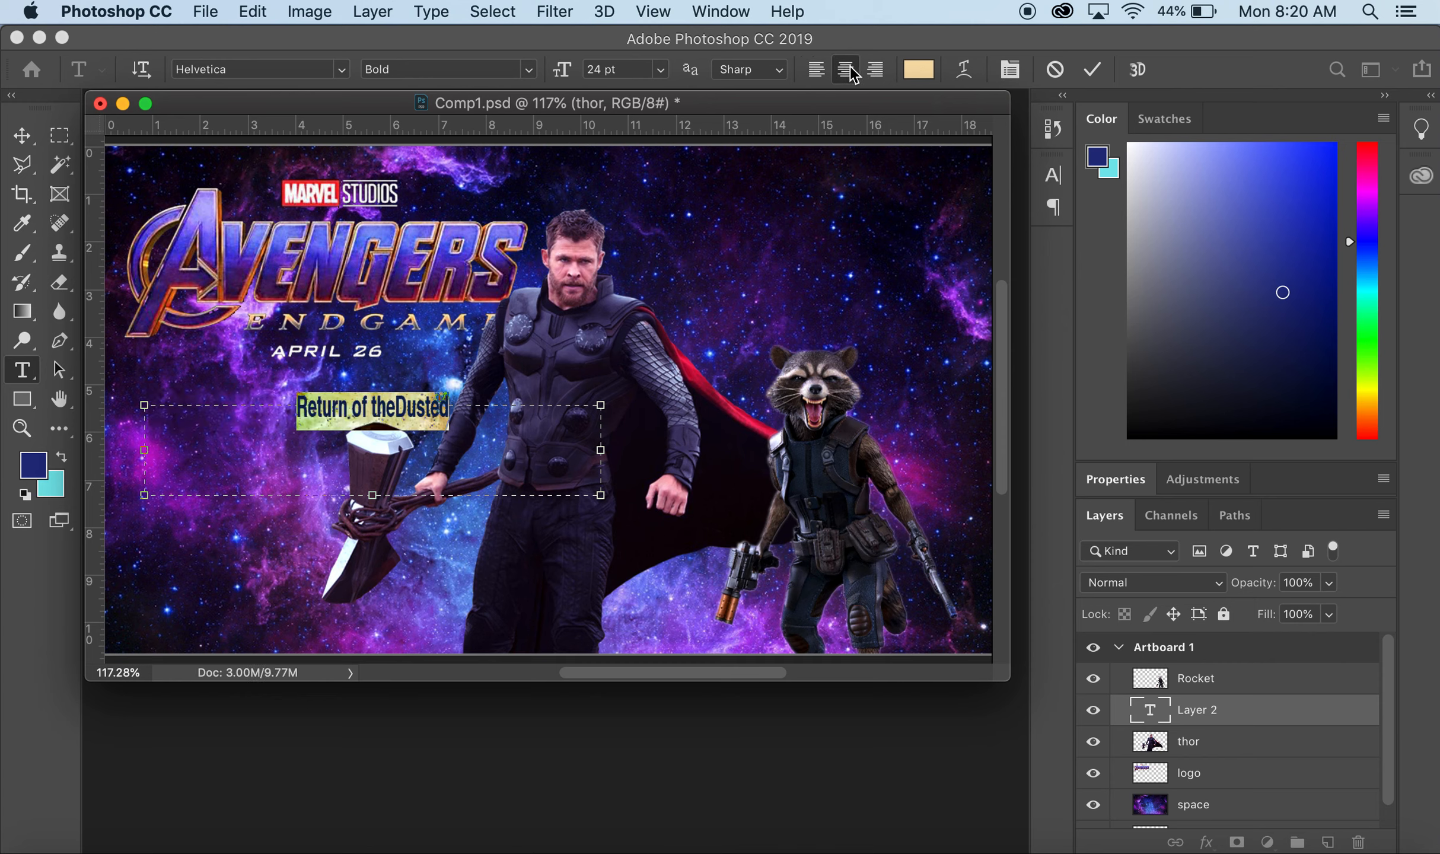
pyautogui.click(884, 69)
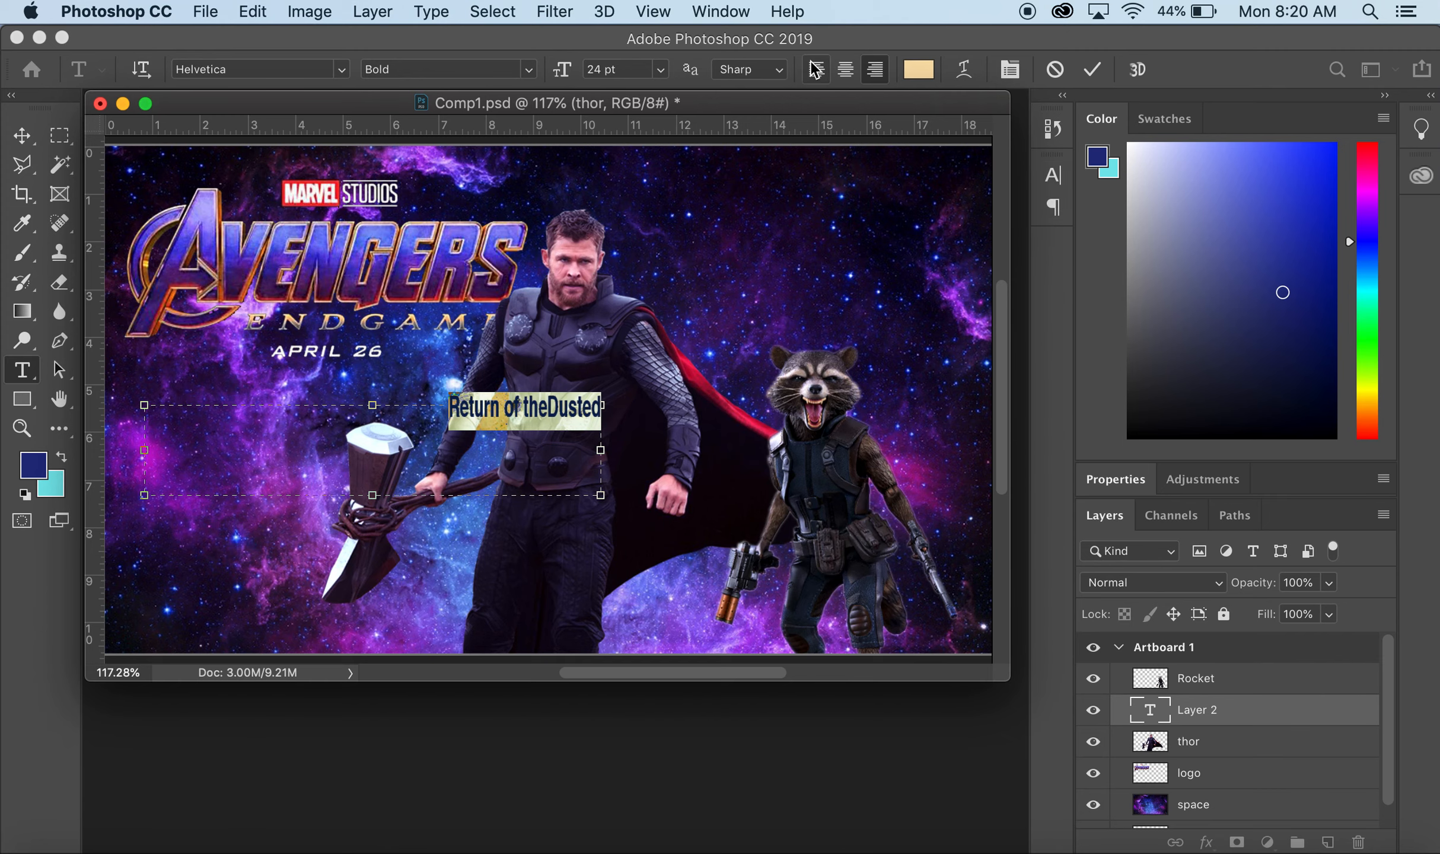
# - Show the character settings and set the tagline's vertical scale to 100%
pyautogui.click(734, 13)
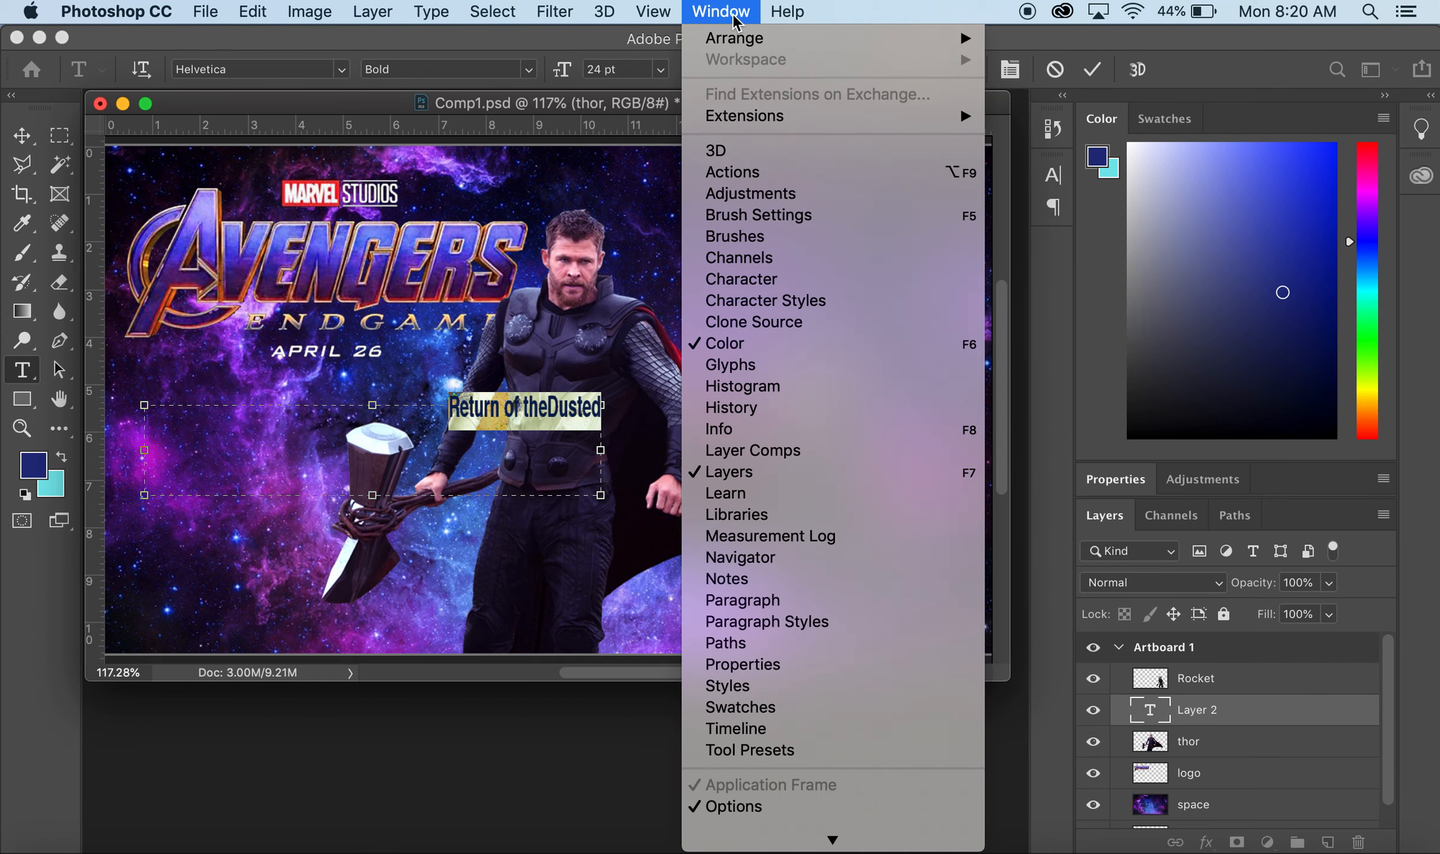
pyautogui.click(768, 287)
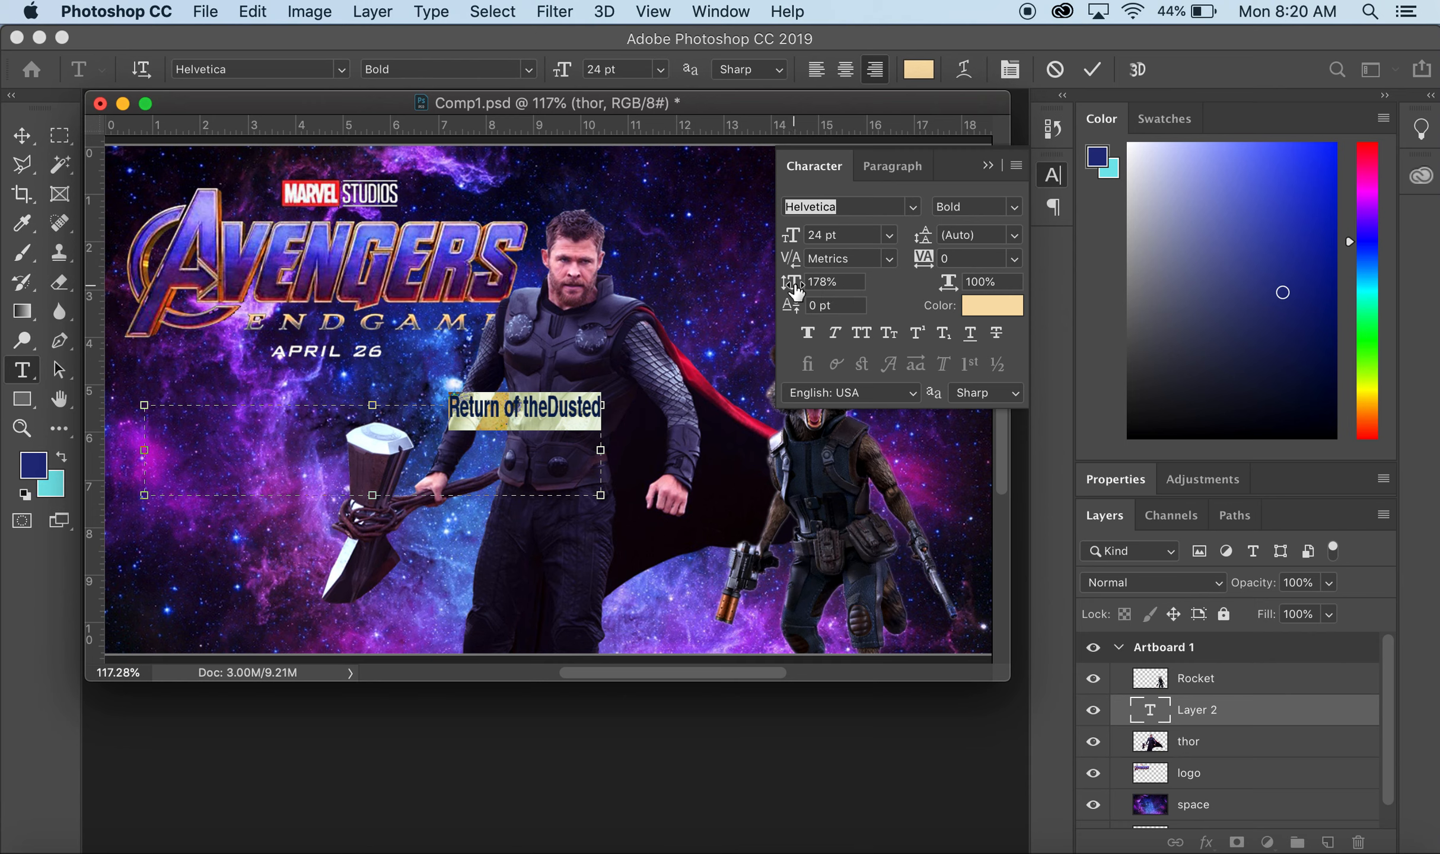
pyautogui.moveTo(796, 284); pyautogui.dragTo(771, 280)
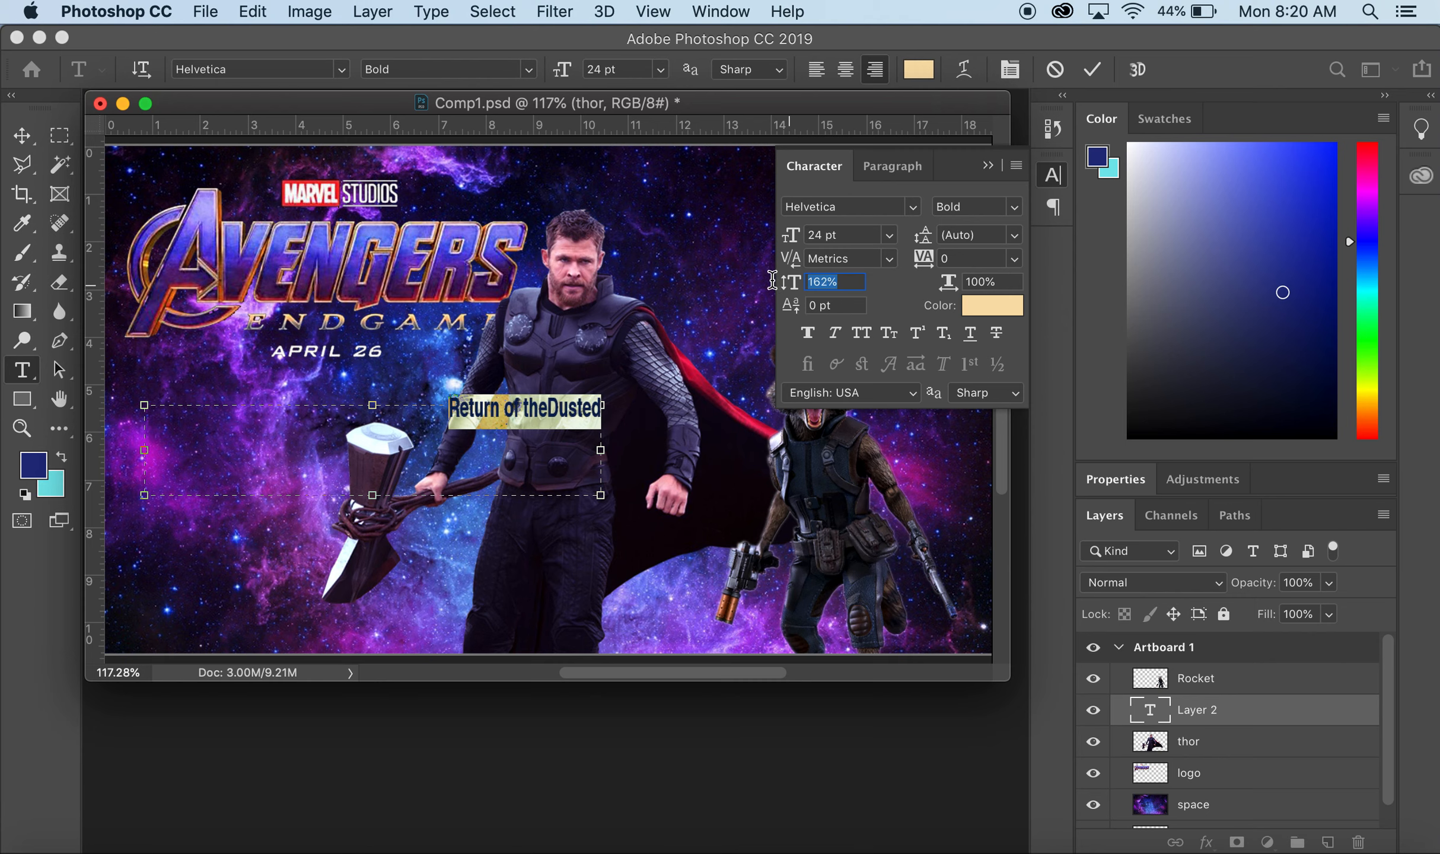
pyautogui.click(830, 282)
pyautogui.moveTo(828, 283); pyautogui.dragTo(811, 283)
pyautogui.write('100')
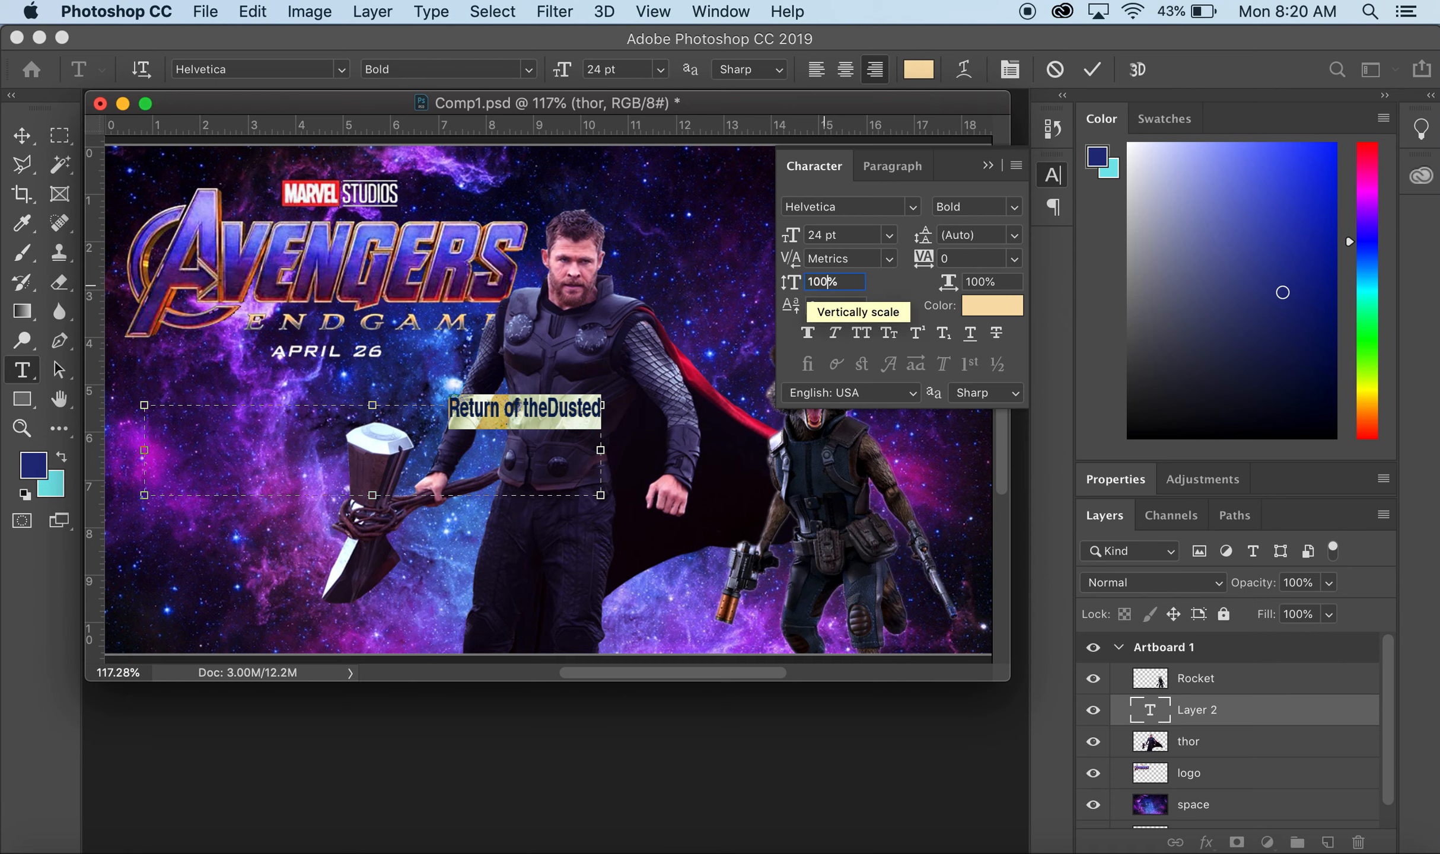
pyautogui.moveTo(1013, 281); pyautogui.dragTo(970, 273)
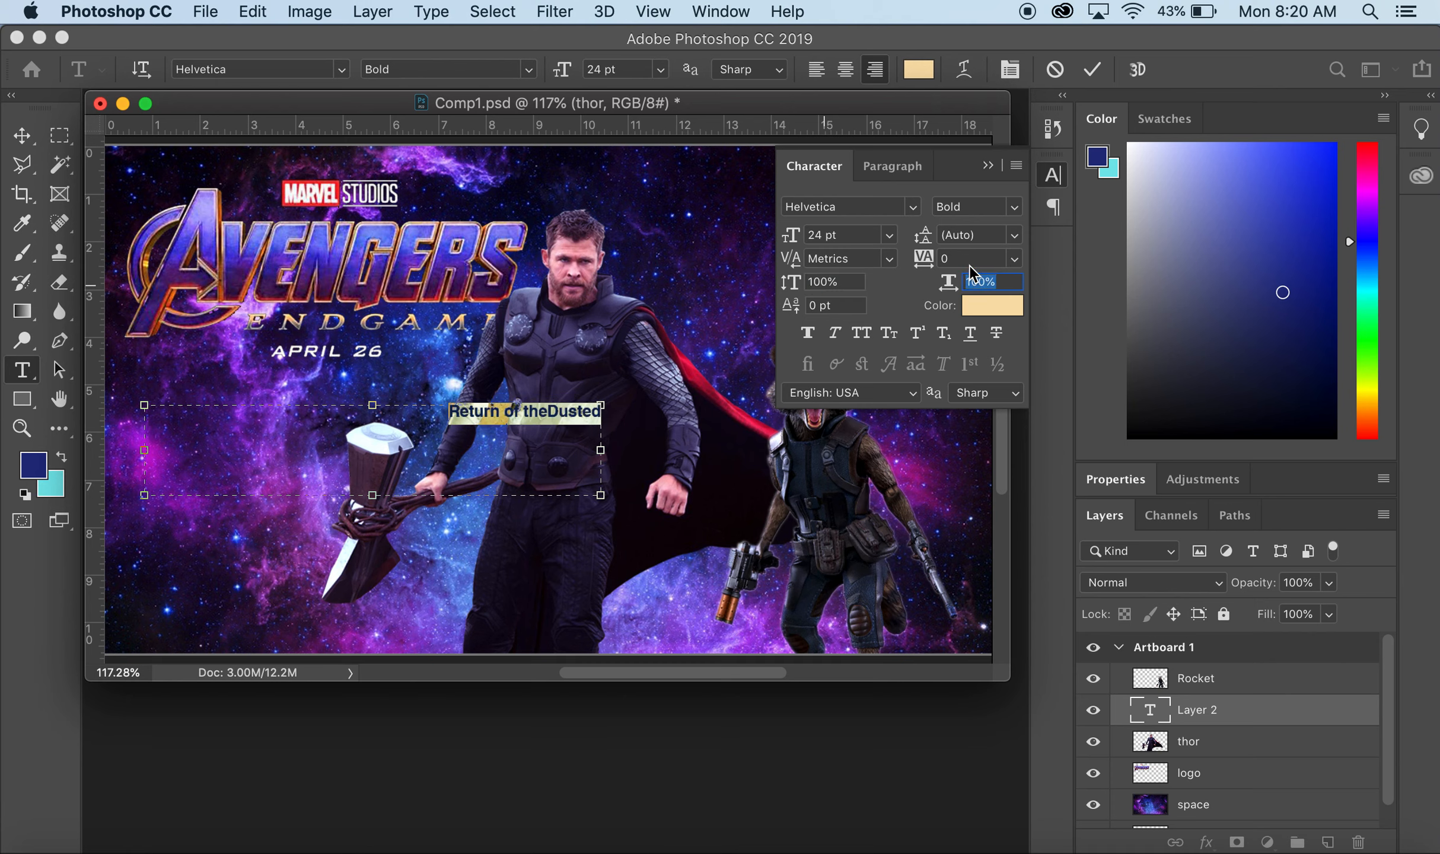
# - Set the tagline's font size to 36 pt, comparing it with 30 pt
pyautogui.click(890, 236)
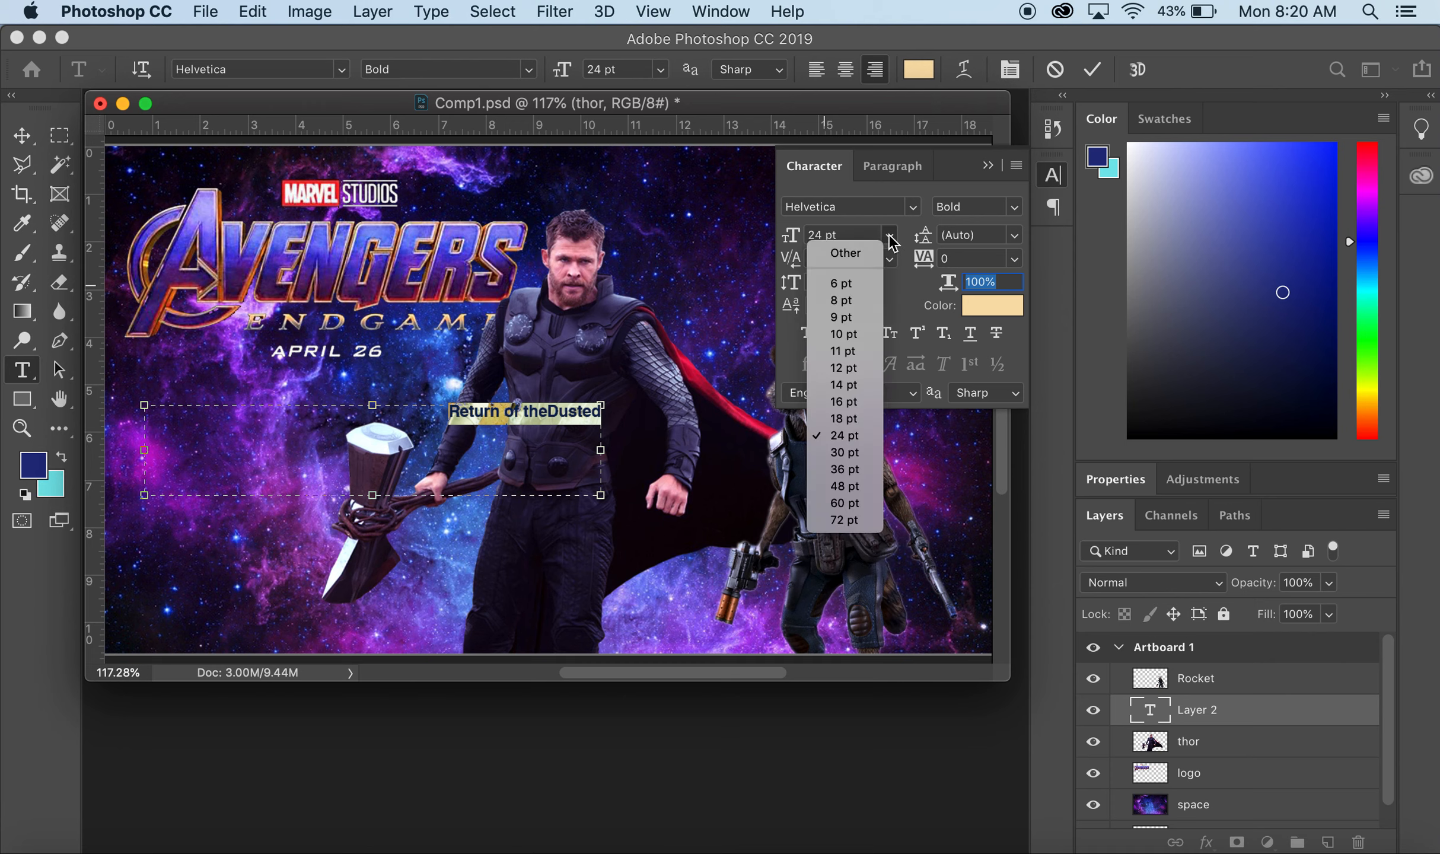
pyautogui.click(845, 469)
pyautogui.click(661, 71)
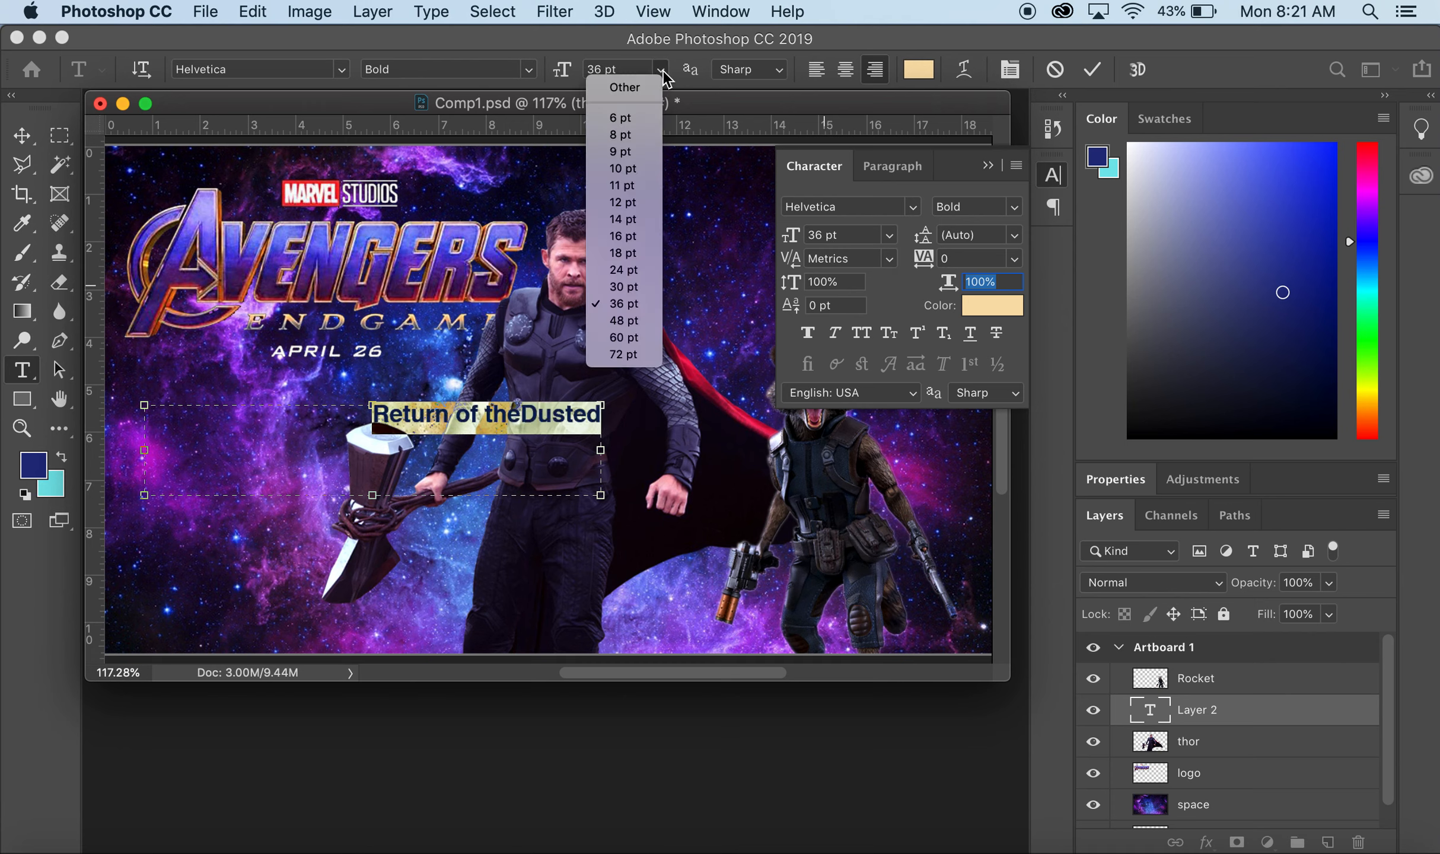
pyautogui.click(629, 288)
pyautogui.click(657, 70)
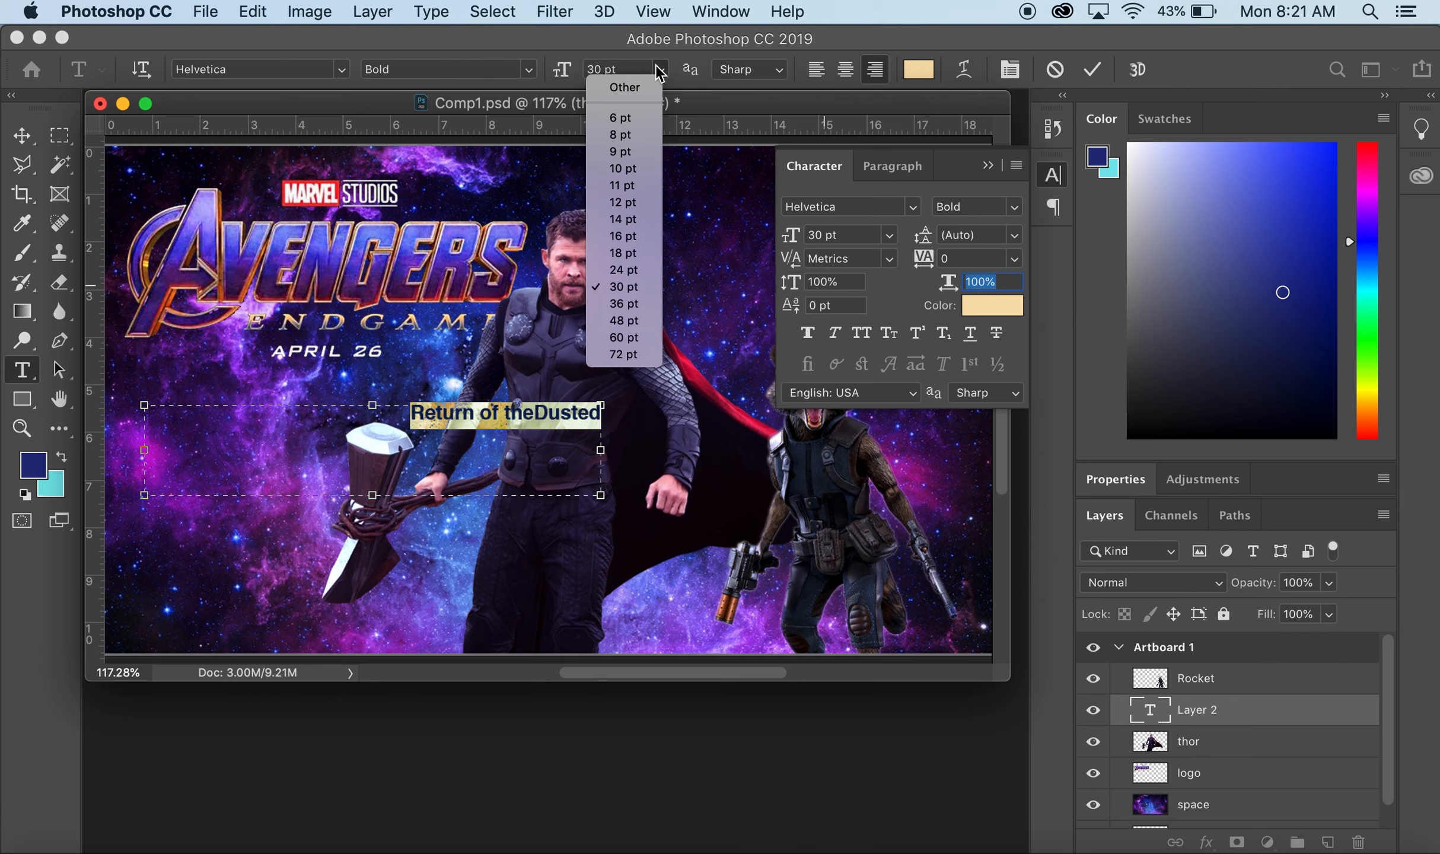
pyautogui.click(632, 304)
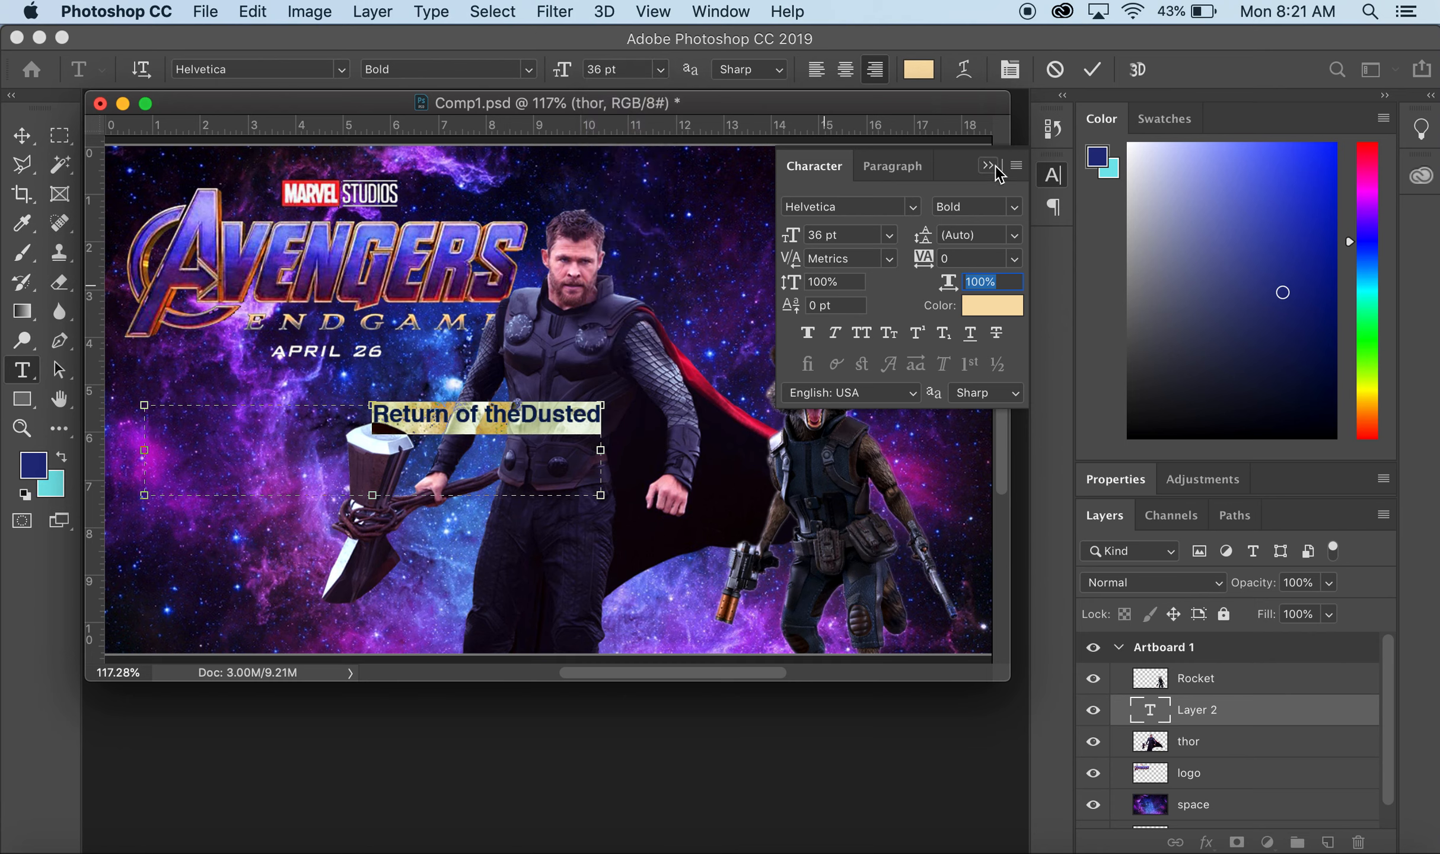
# - Try the paragraph justification options on the tagline: last line centred, and all lines fully justified
pyautogui.click(911, 169)
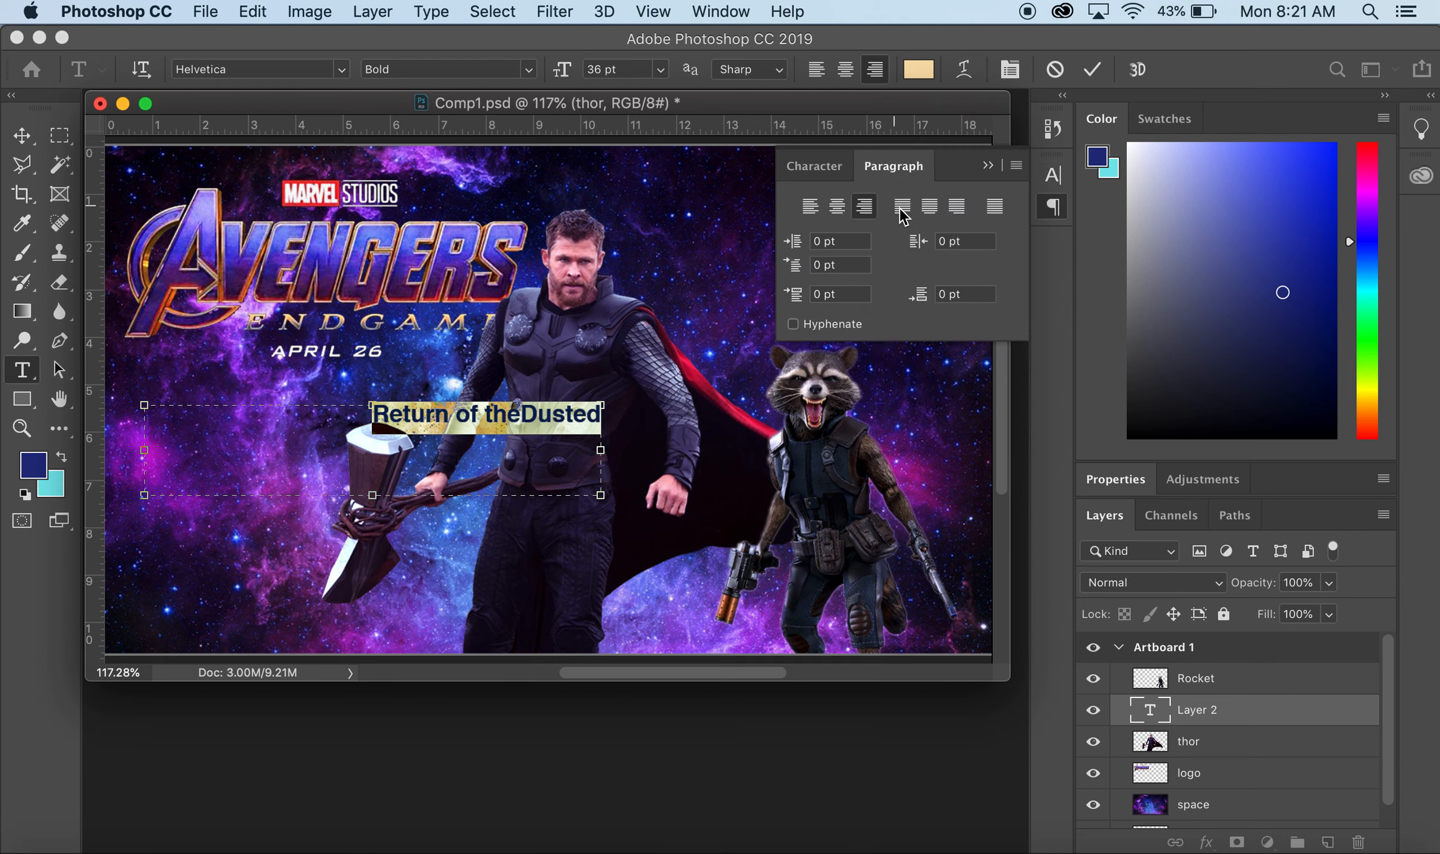
pyautogui.click(929, 207)
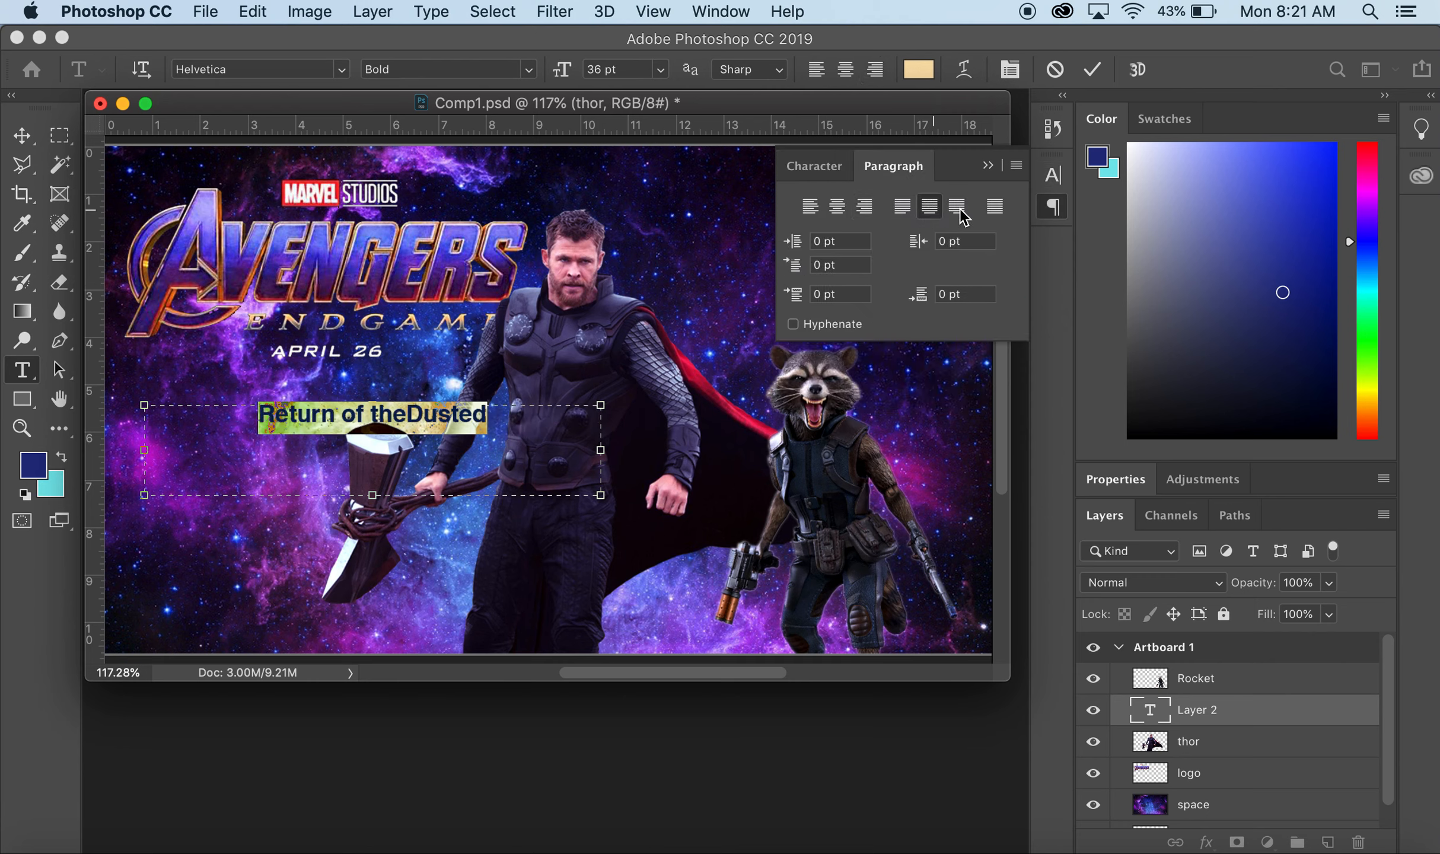
pyautogui.click(995, 206)
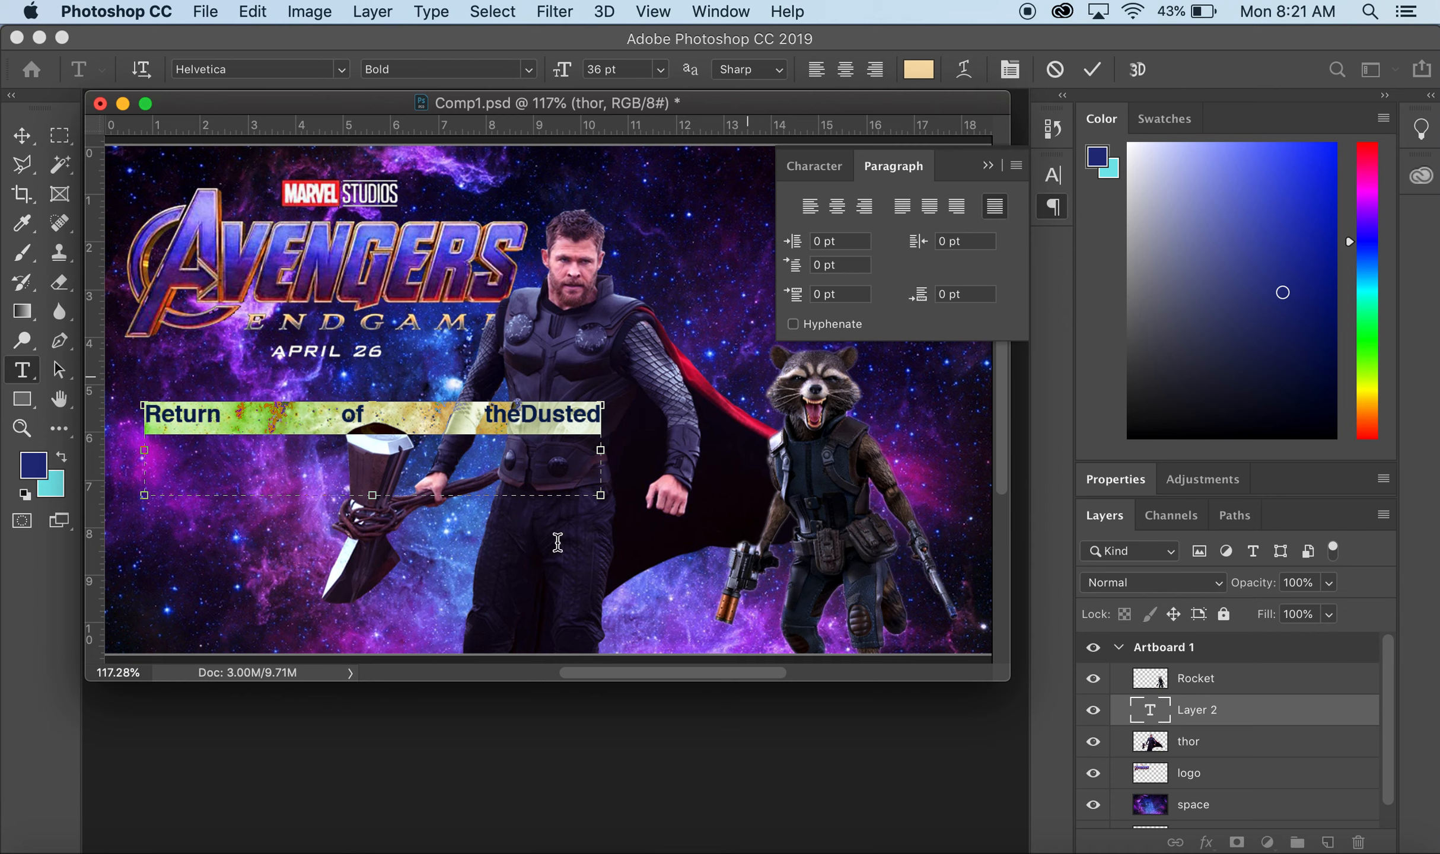
# - Insert the missing space between "the" and "Dusted" and make the tagline's text box slightly narrower
pyautogui.click(523, 415)
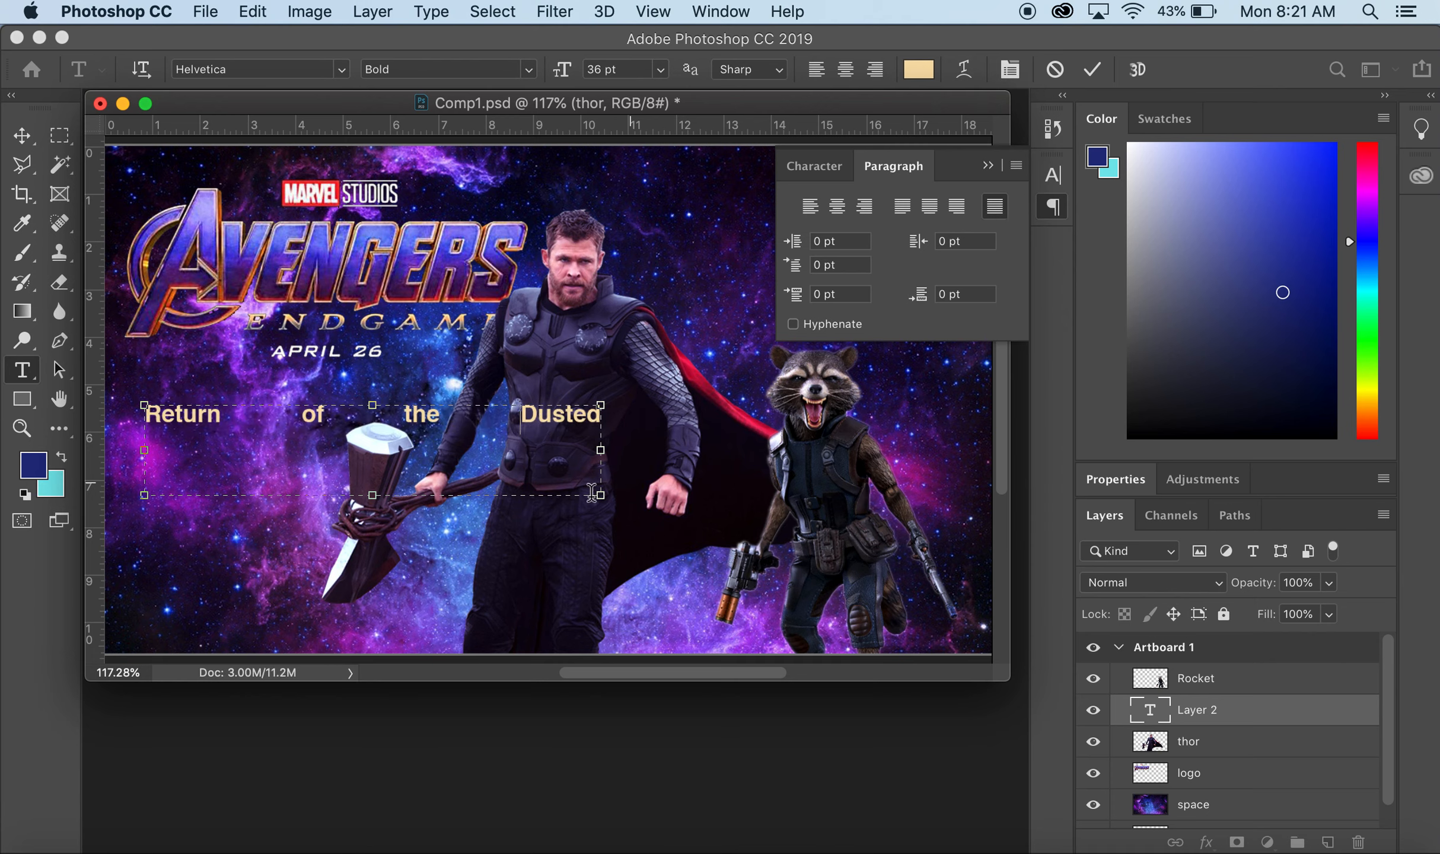
pyautogui.moveTo(601, 497)
pyautogui.mouseDown()
pyautogui.moveTo(553, 500)
pyautogui.moveTo(594, 501)
pyautogui.mouseUp()
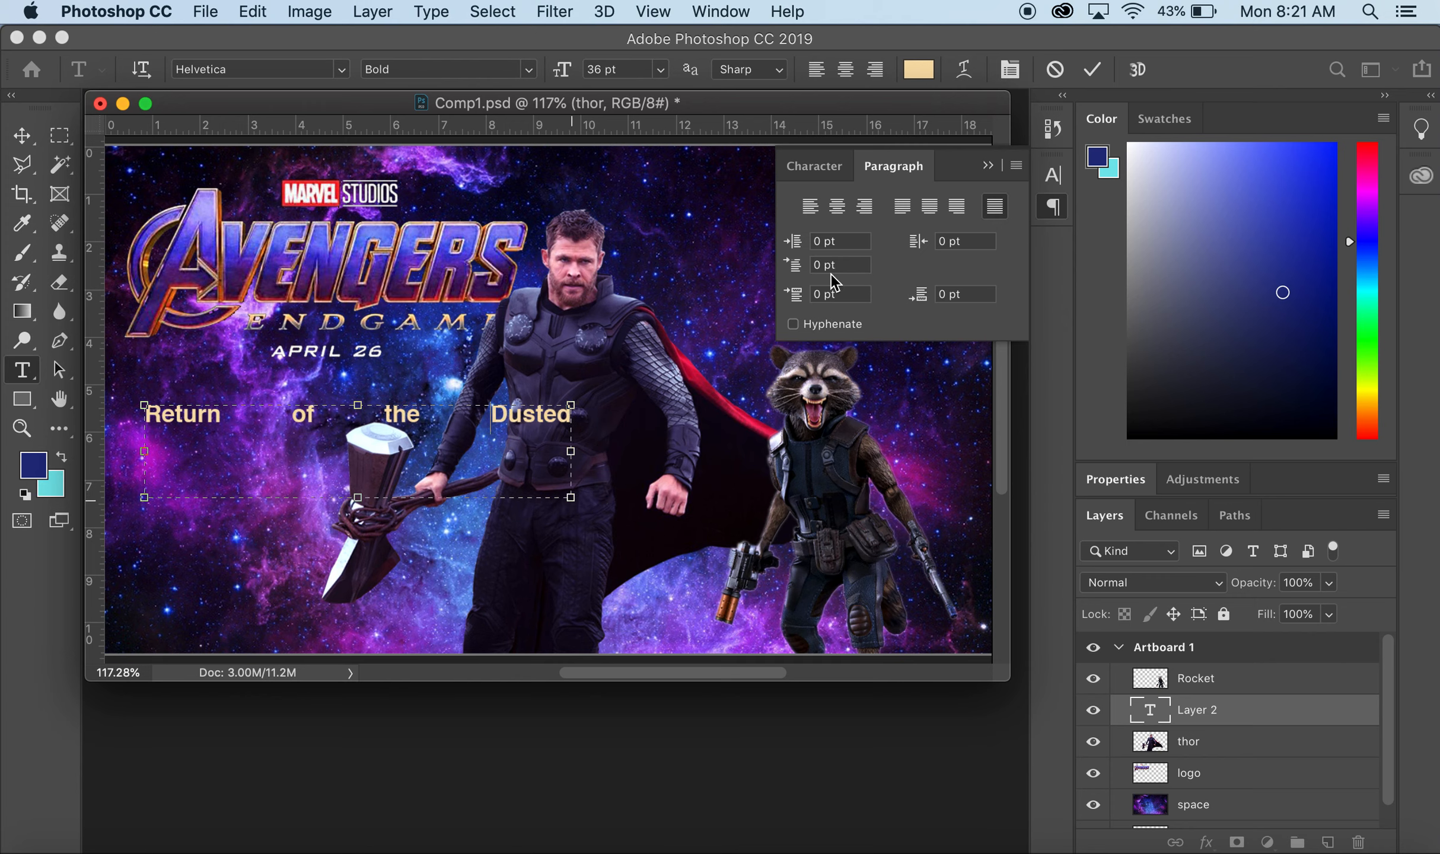
# - Centre-align the tagline, close the paragraph settings, and rotate the text box very slightly
pyautogui.click(837, 206)
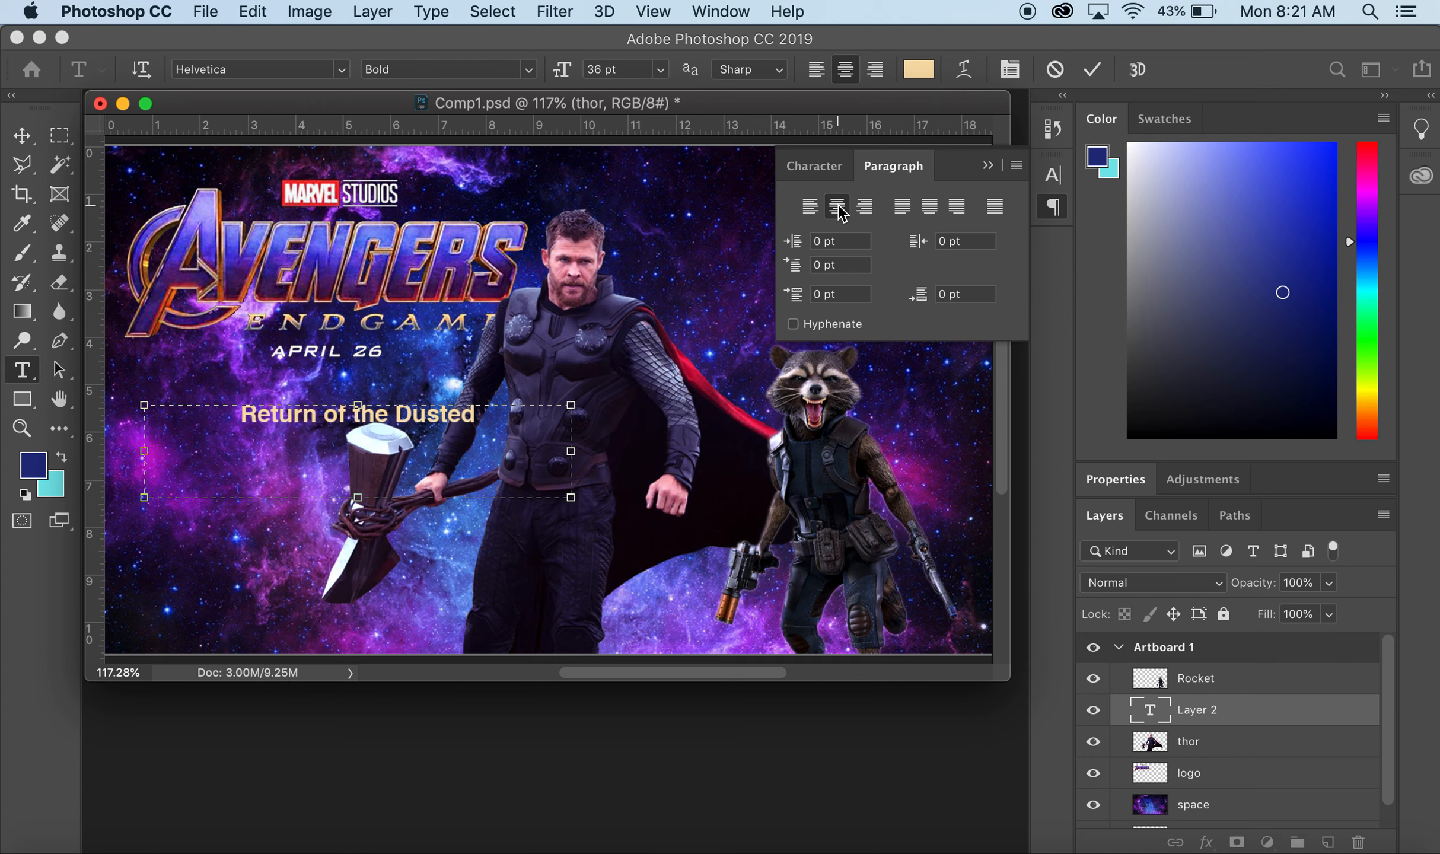
pyautogui.click(987, 166)
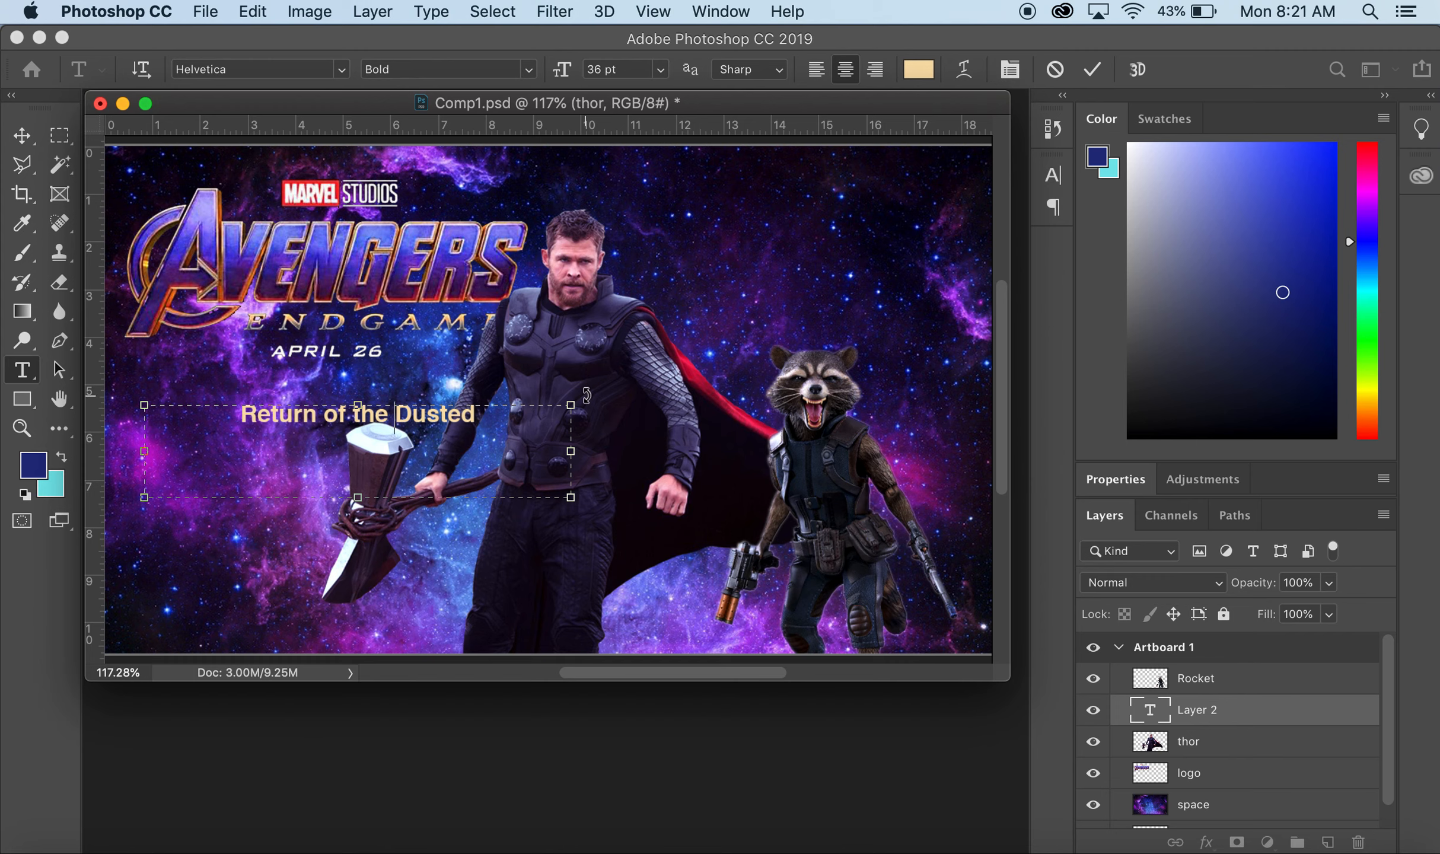
pyautogui.moveTo(587, 395)
pyautogui.mouseDown()
pyautogui.moveTo(578, 344)
pyautogui.moveTo(606, 403)
pyautogui.moveTo(606, 391)
pyautogui.mouseUp()
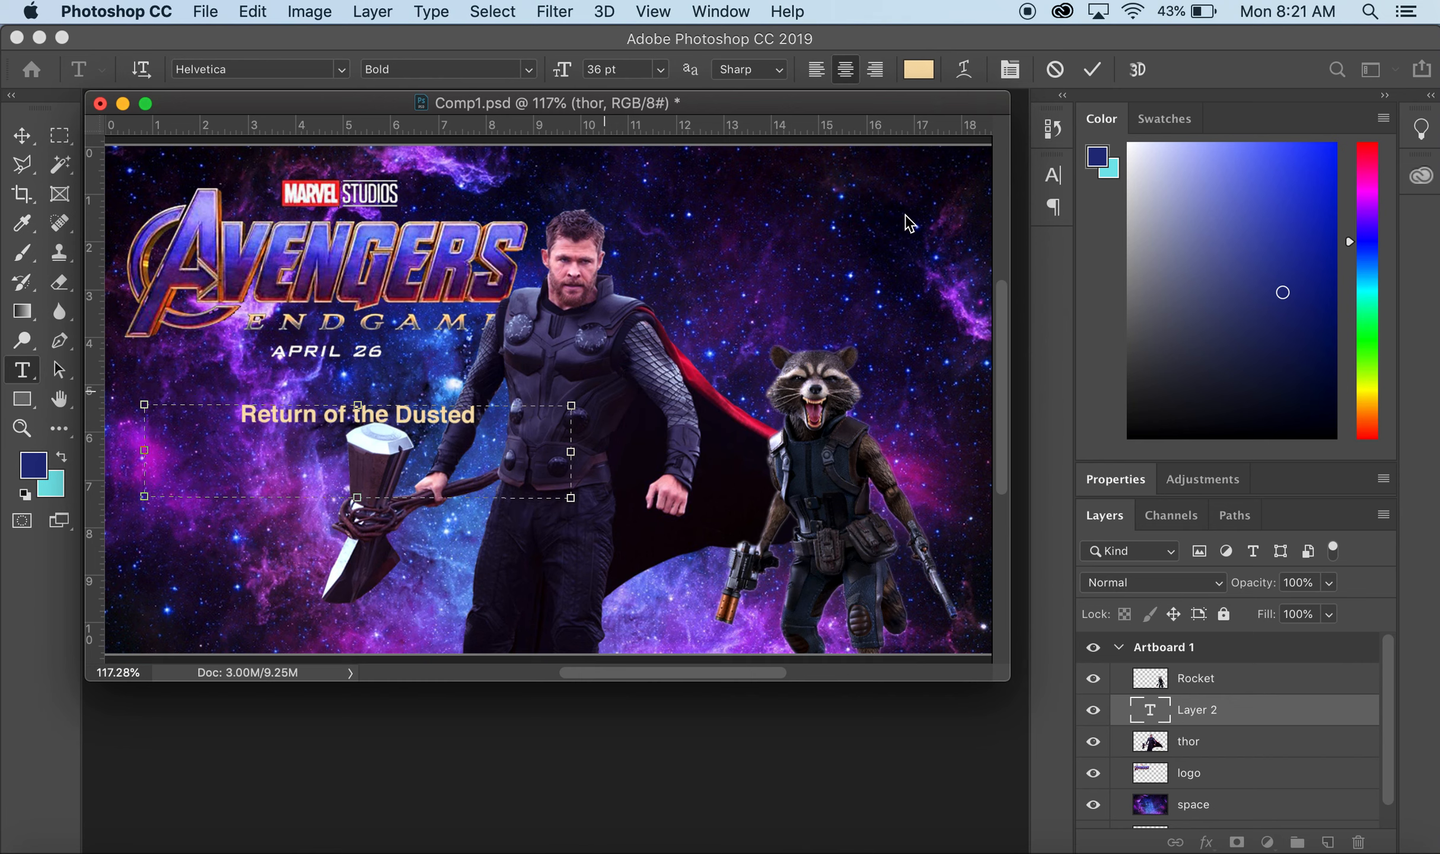
# - Try a horizontal Arc text warp on the tagline with the bend reduced to +20%
pyautogui.click(965, 71)
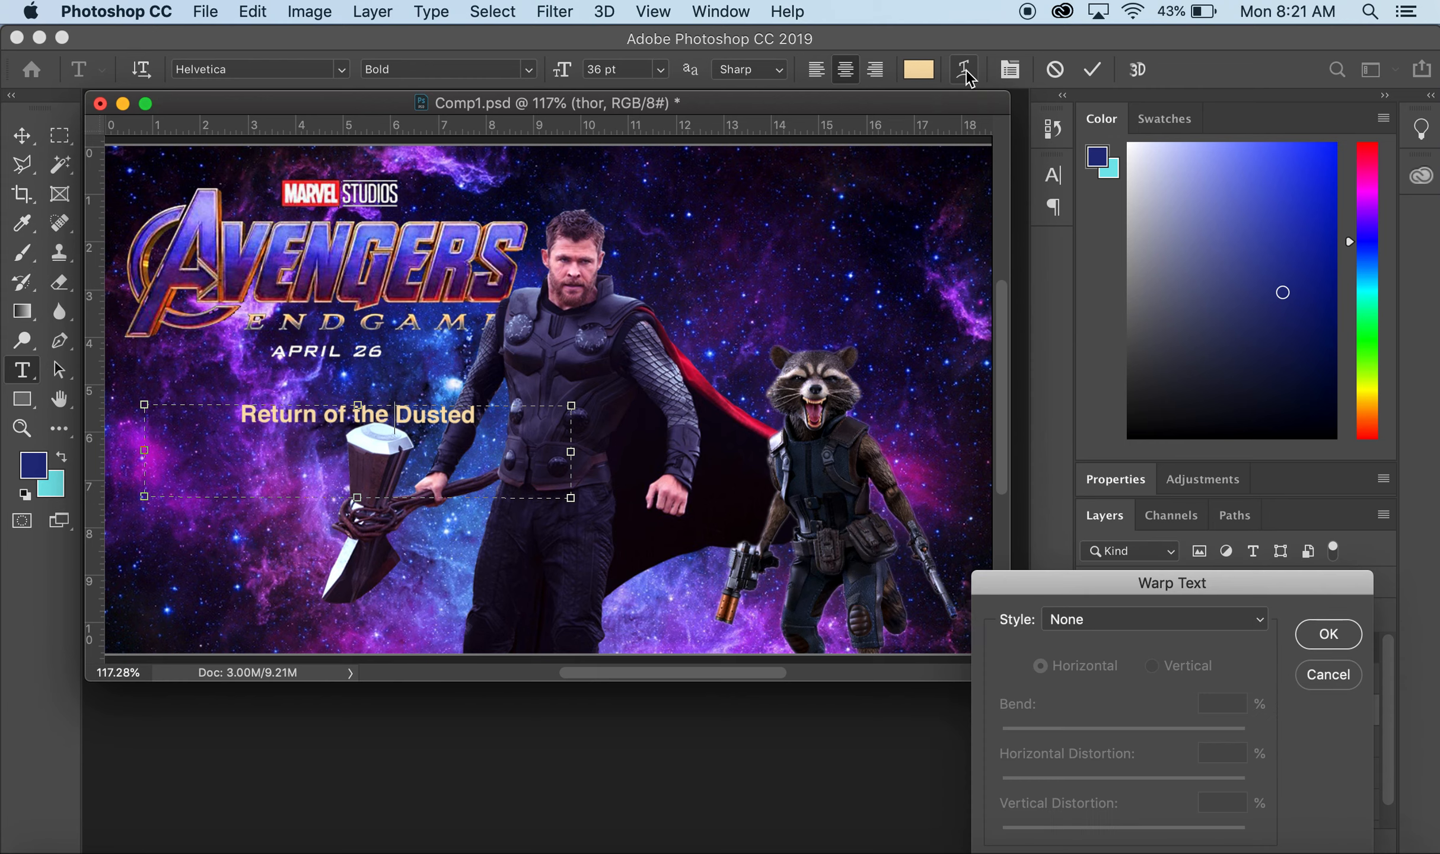
pyautogui.moveTo(1281, 589); pyautogui.dragTo(1186, 334)
pyautogui.click(1167, 375)
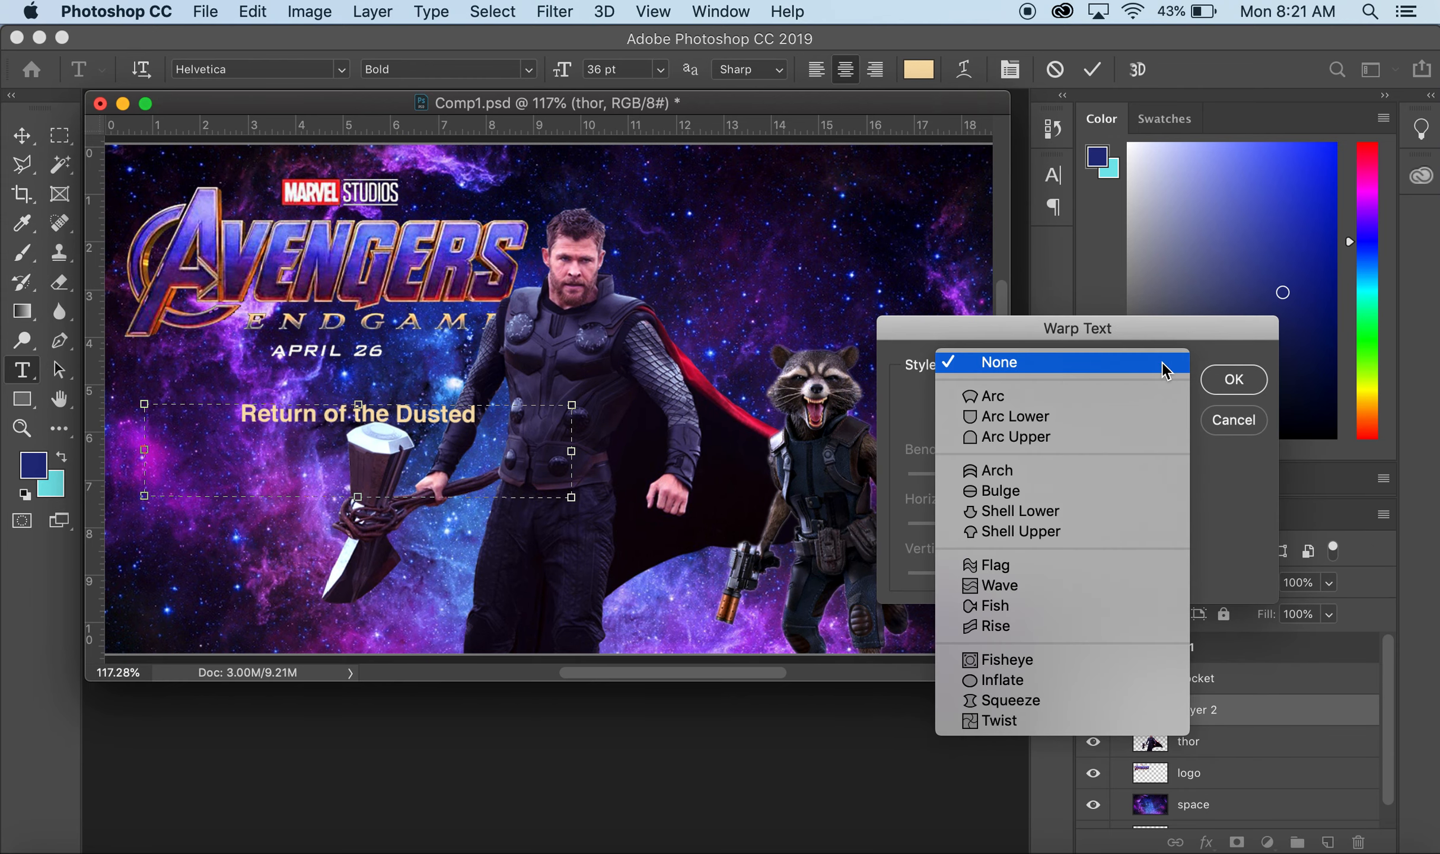
pyautogui.click(1129, 398)
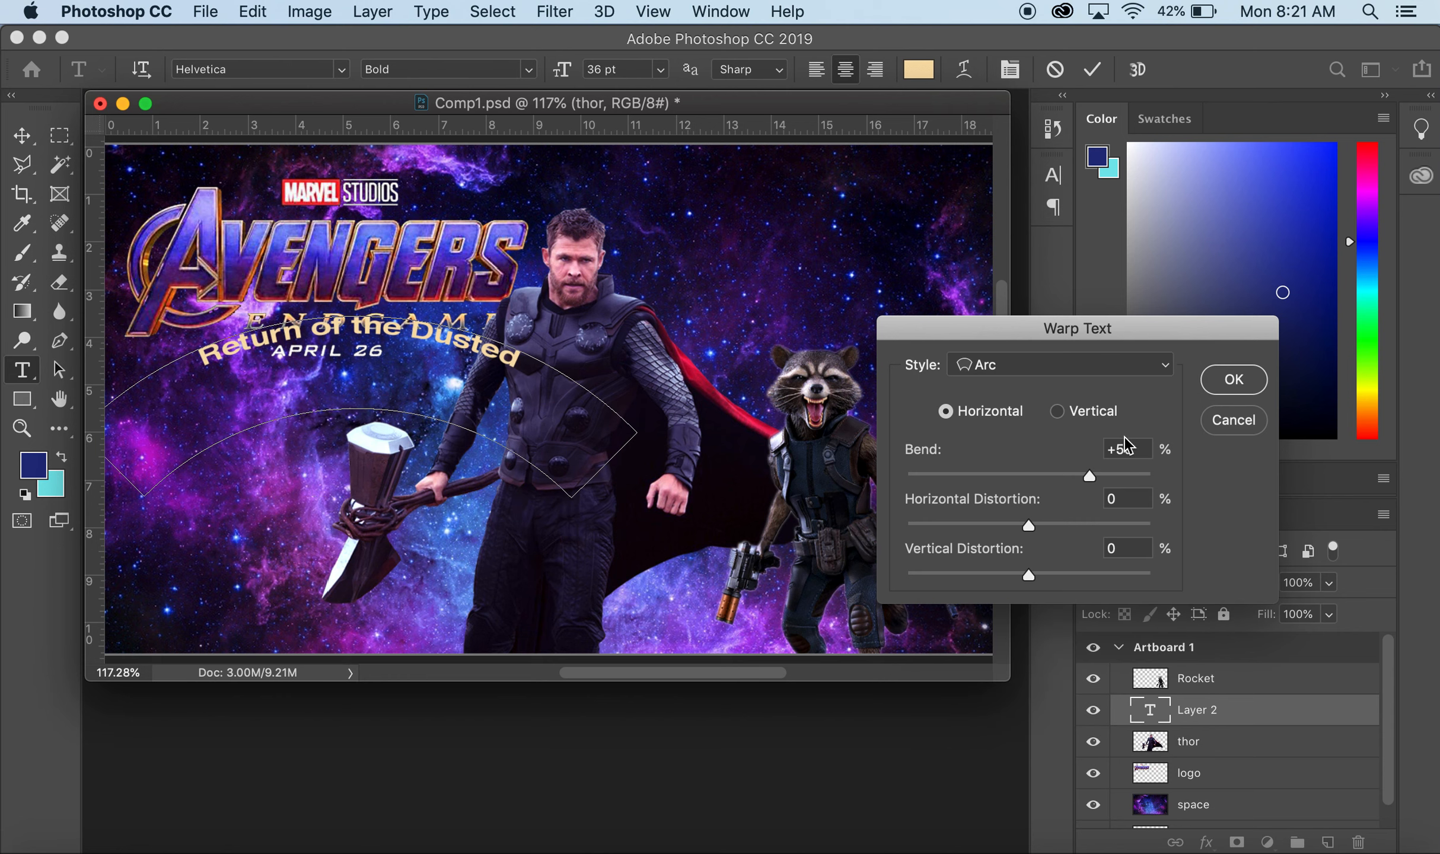
pyautogui.moveTo(1090, 474); pyautogui.dragTo(1053, 476)
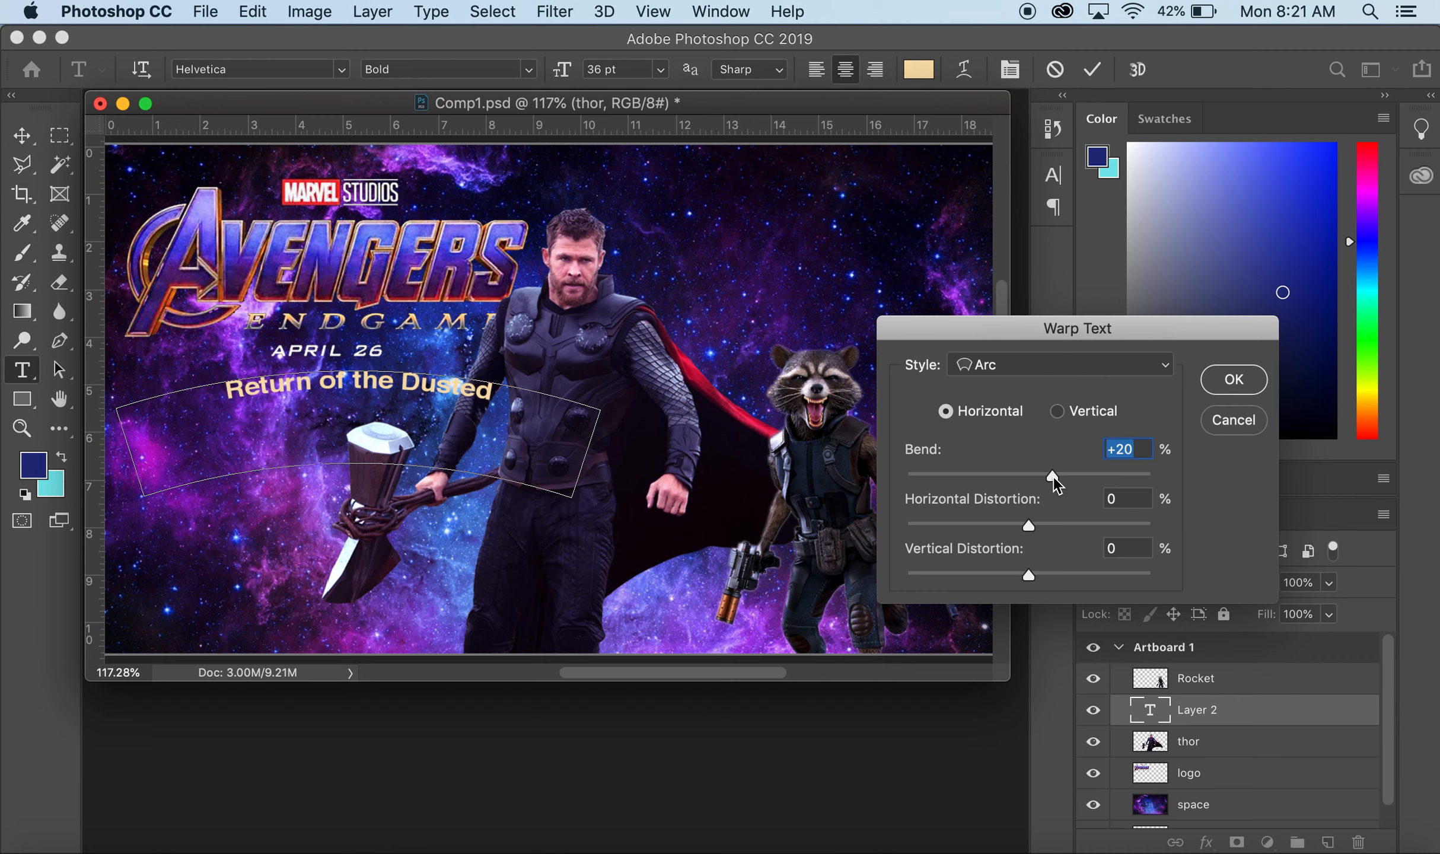
# - Try the Bulge and Wave warp styles on the tagline, with Wave bends of -35% and -3%, and discard the warp
pyautogui.click(1162, 366)
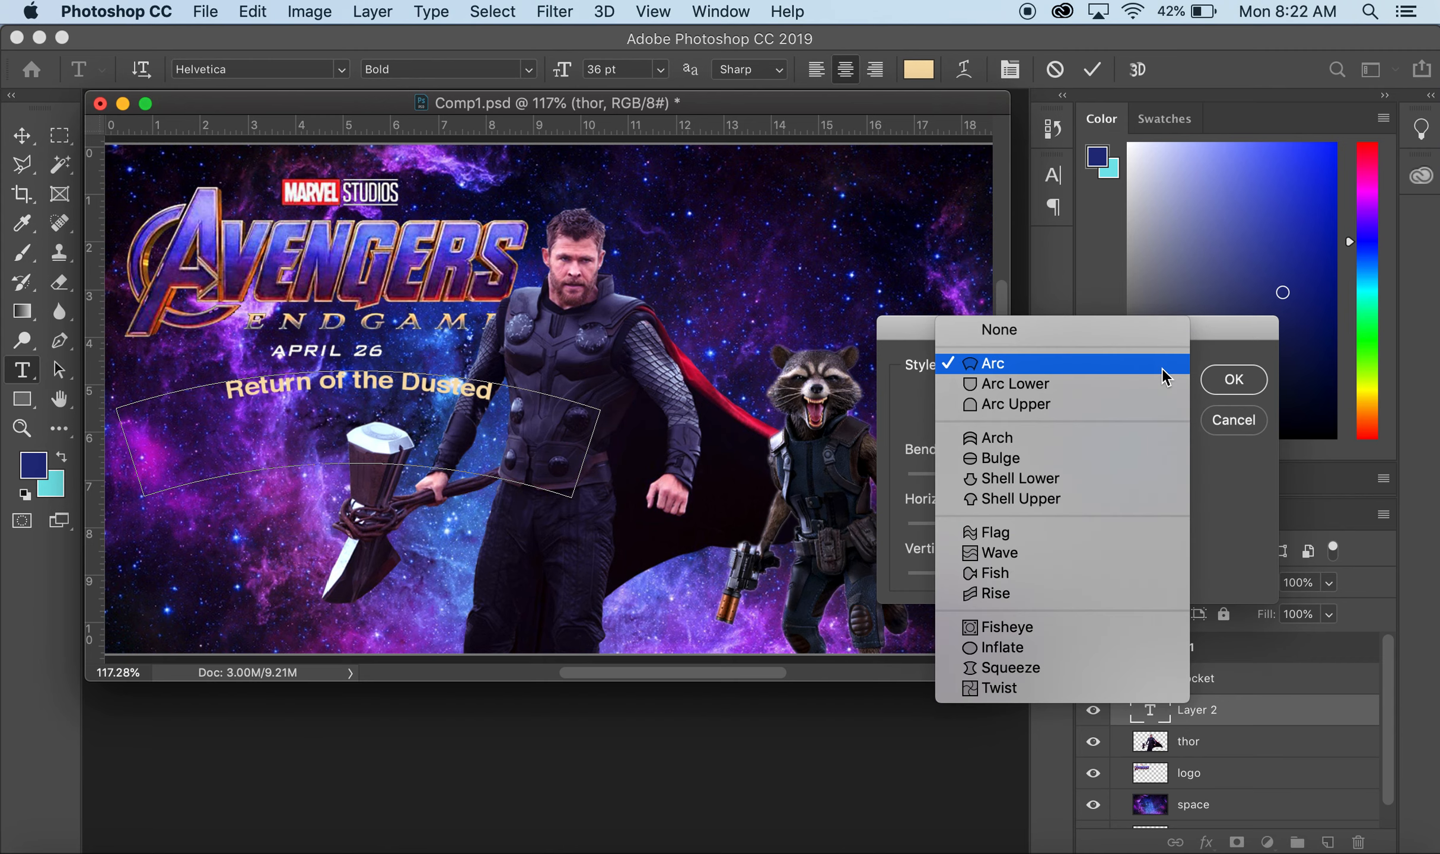
pyautogui.click(1123, 458)
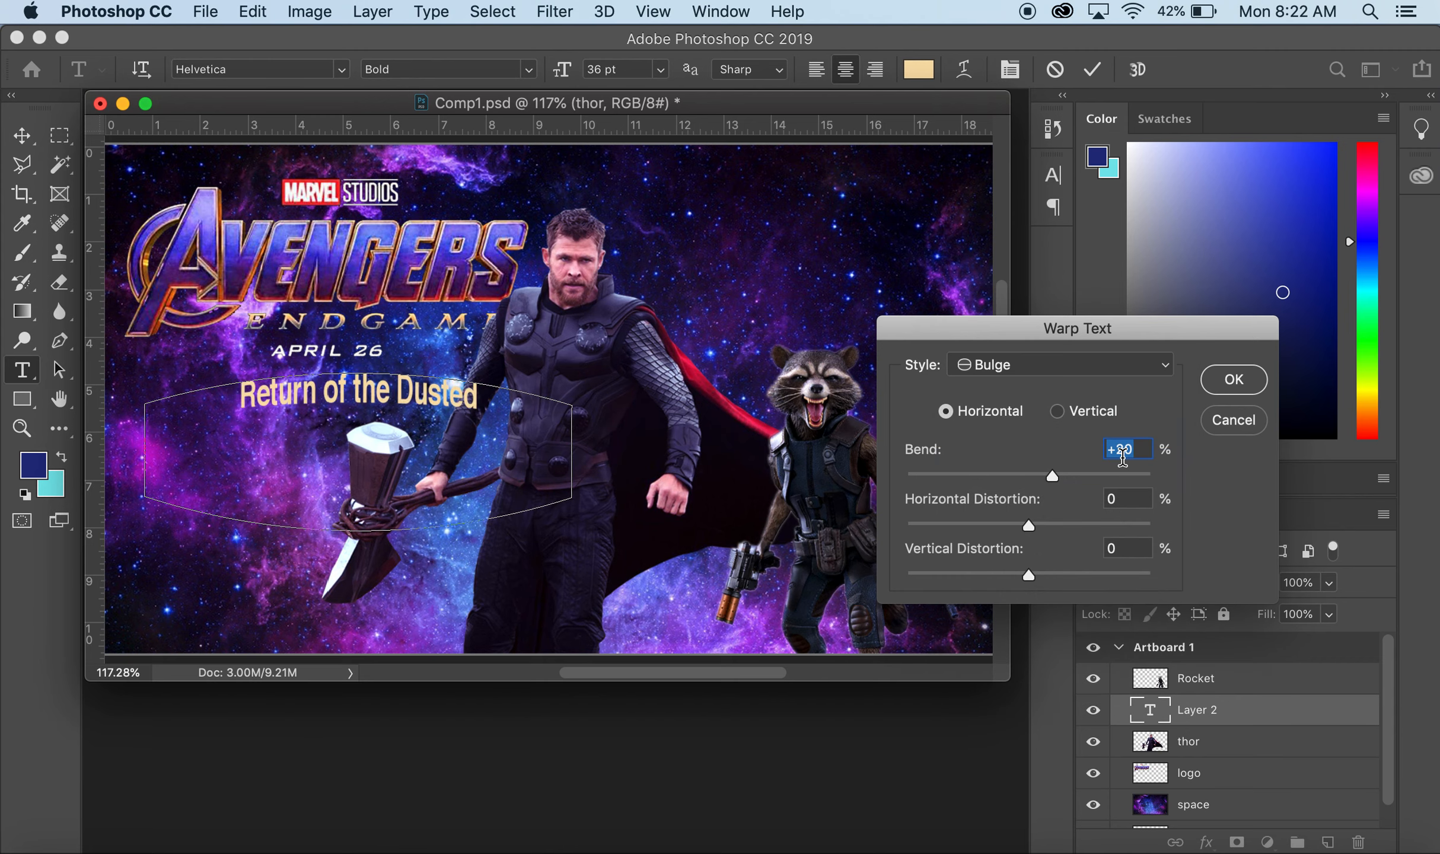
pyautogui.click(1166, 367)
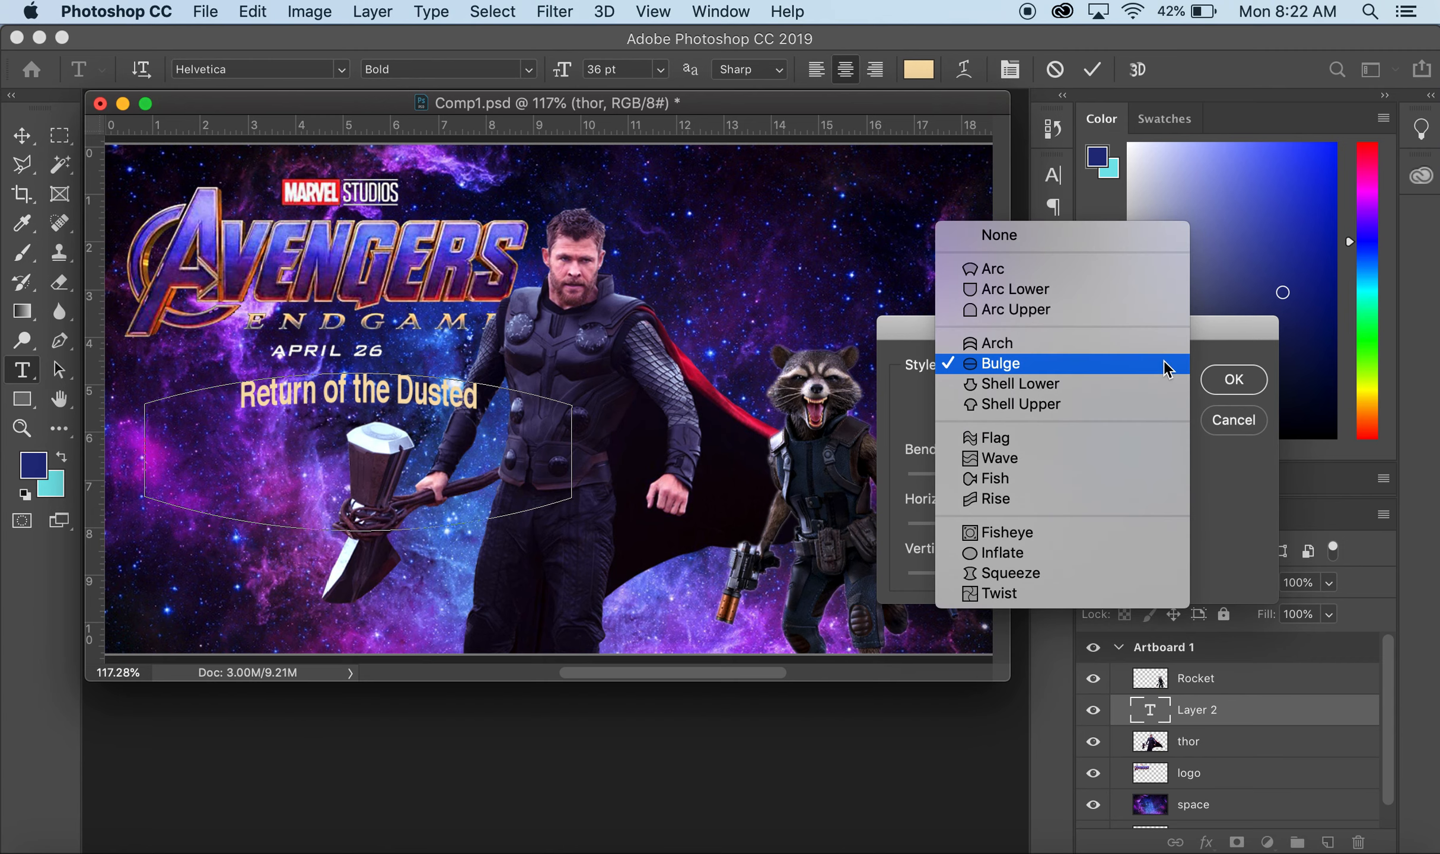
pyautogui.click(1116, 461)
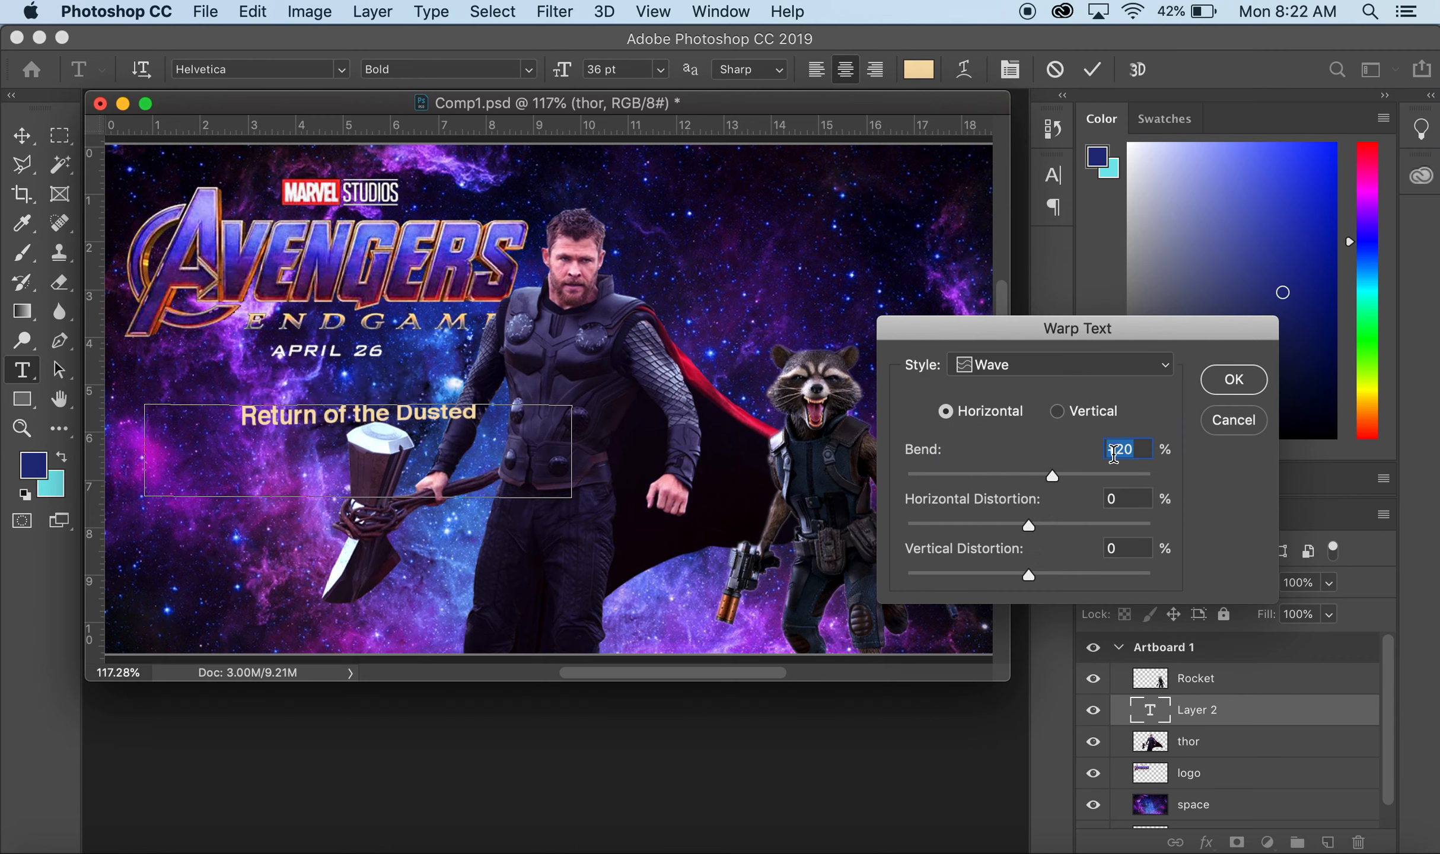
pyautogui.moveTo(1054, 475); pyautogui.dragTo(986, 476)
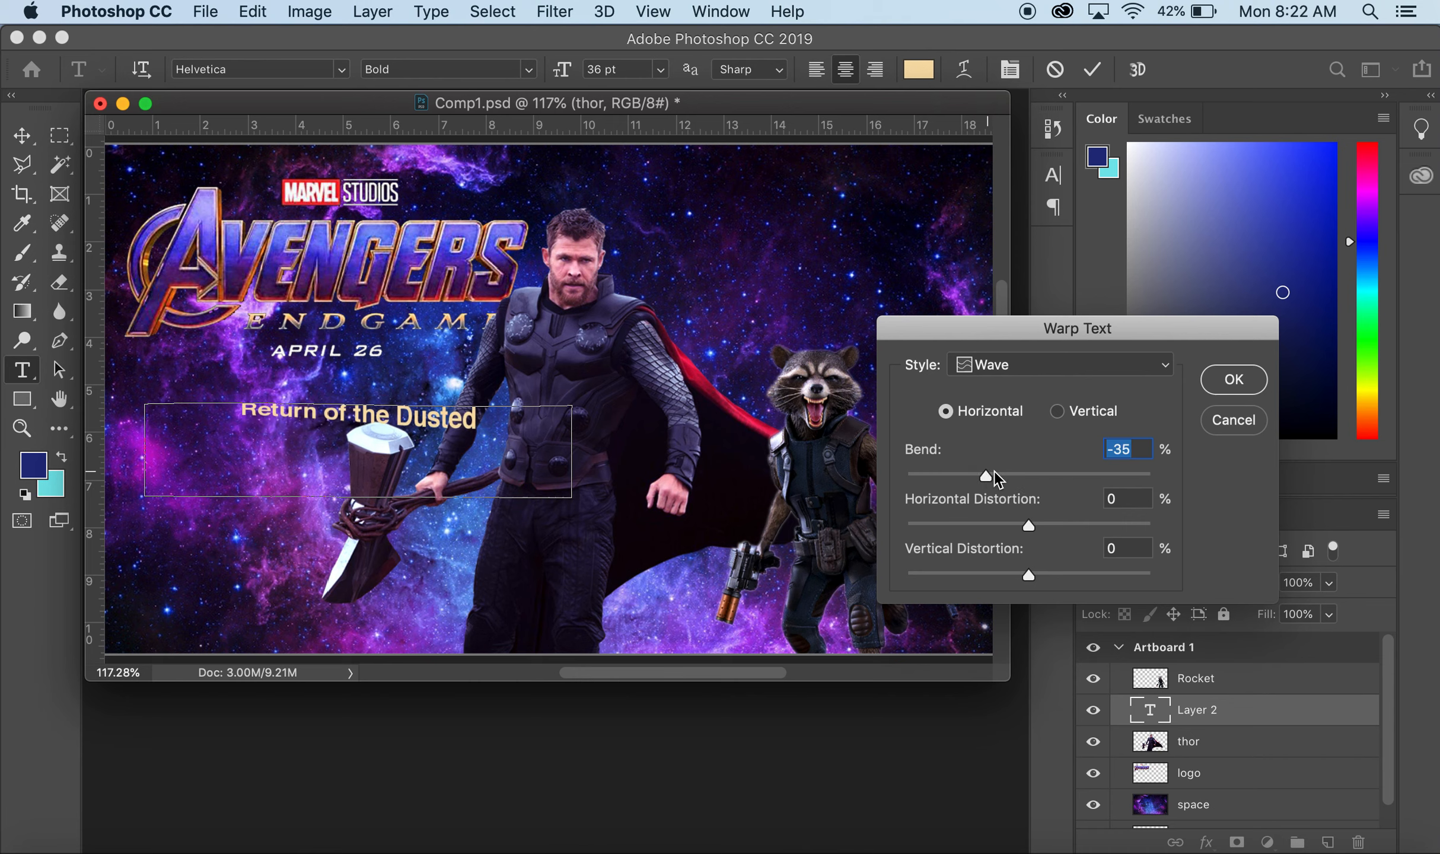
pyautogui.click(1024, 475)
pyautogui.click(1234, 421)
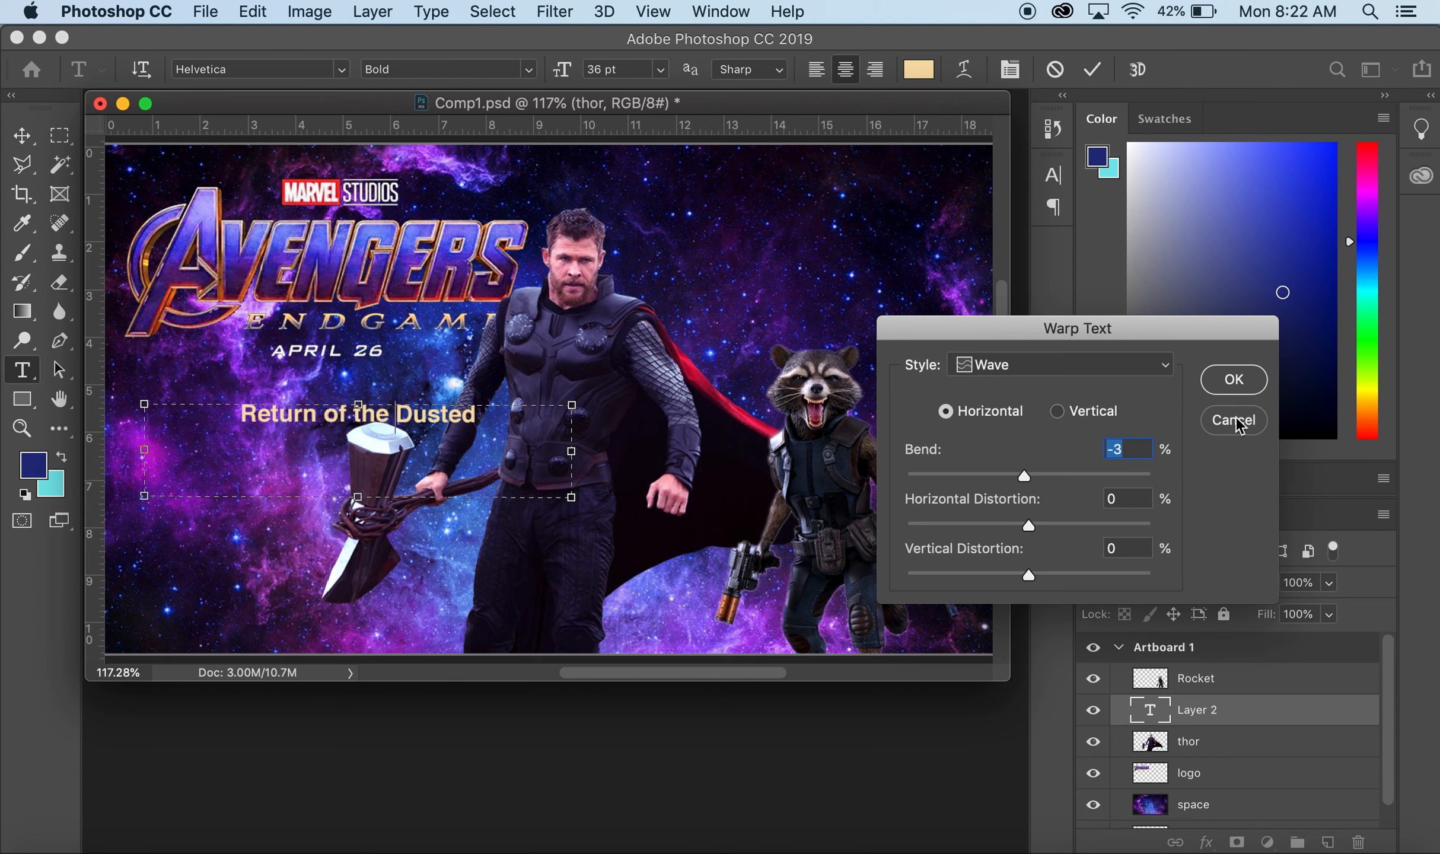
# - Move the tagline up so it sits directly beneath the "April 26" date of the logo
pyautogui.click(23, 137)
pyautogui.moveTo(461, 421); pyautogui.dragTo(436, 393)
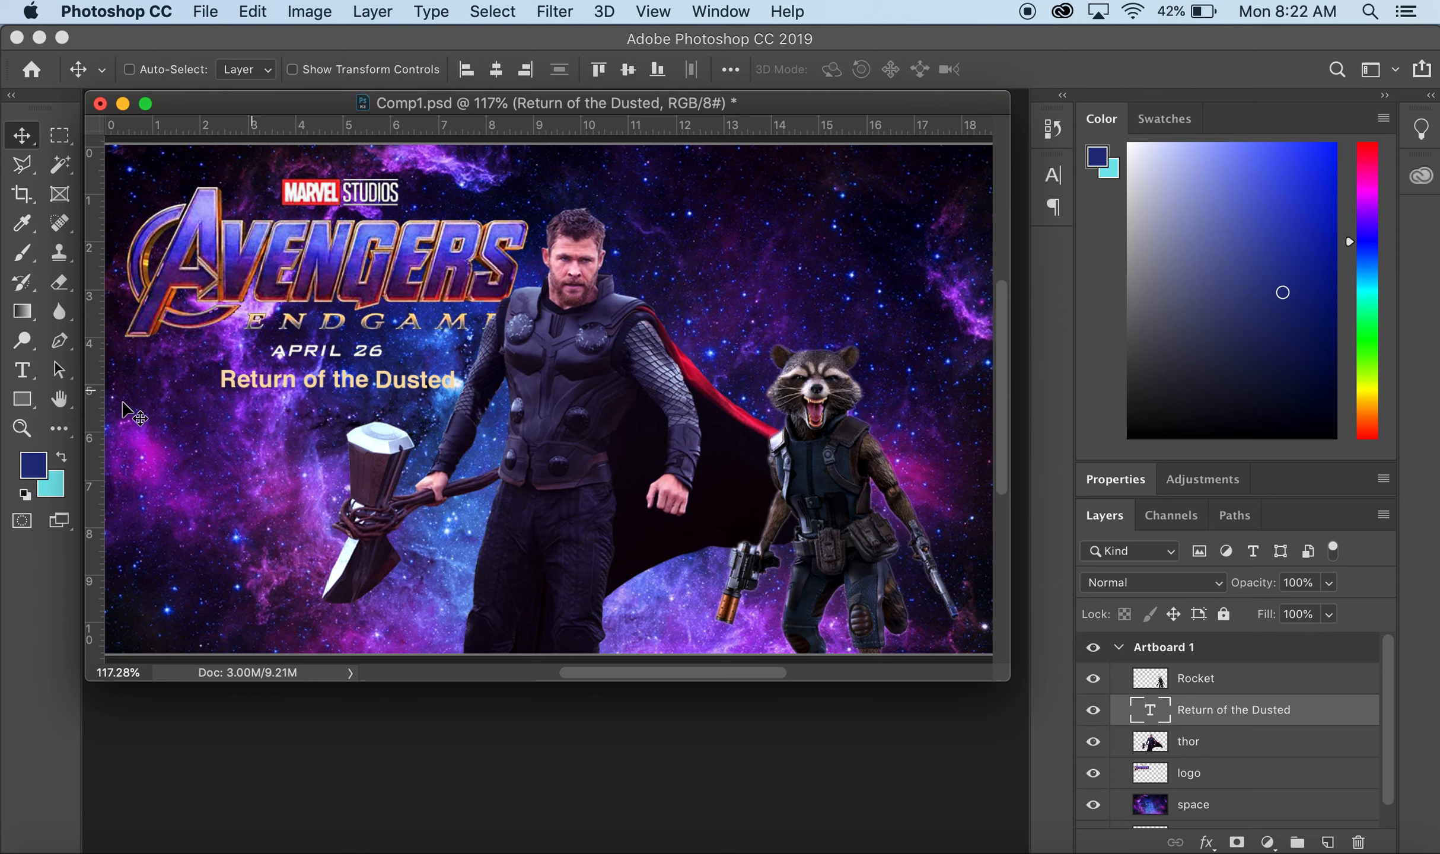
# - Reword the tagline to "The Dusted Return" and finish editing the text
pyautogui.click(26, 374)
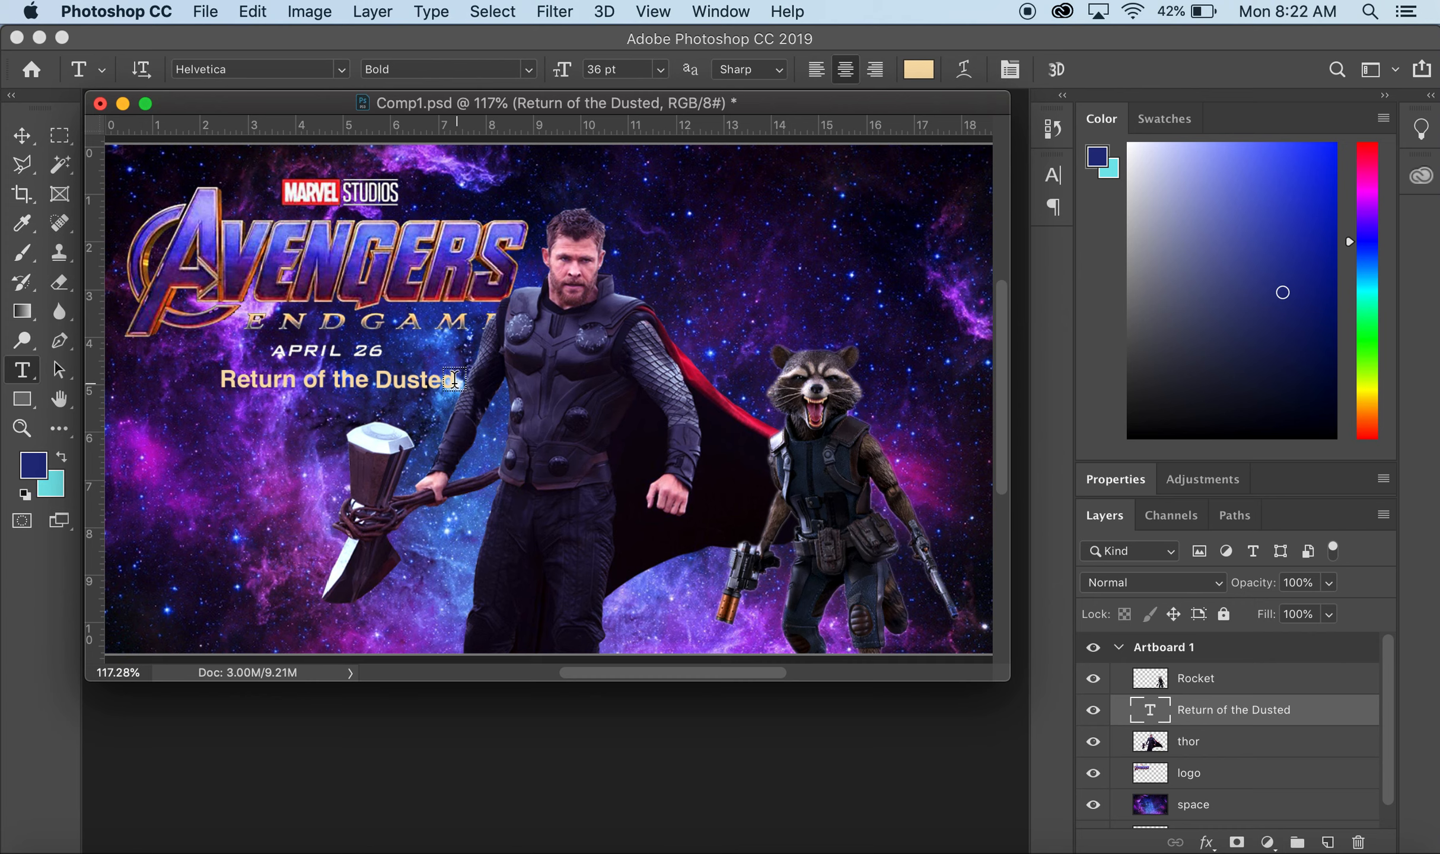
pyautogui.moveTo(454, 380); pyautogui.dragTo(189, 374)
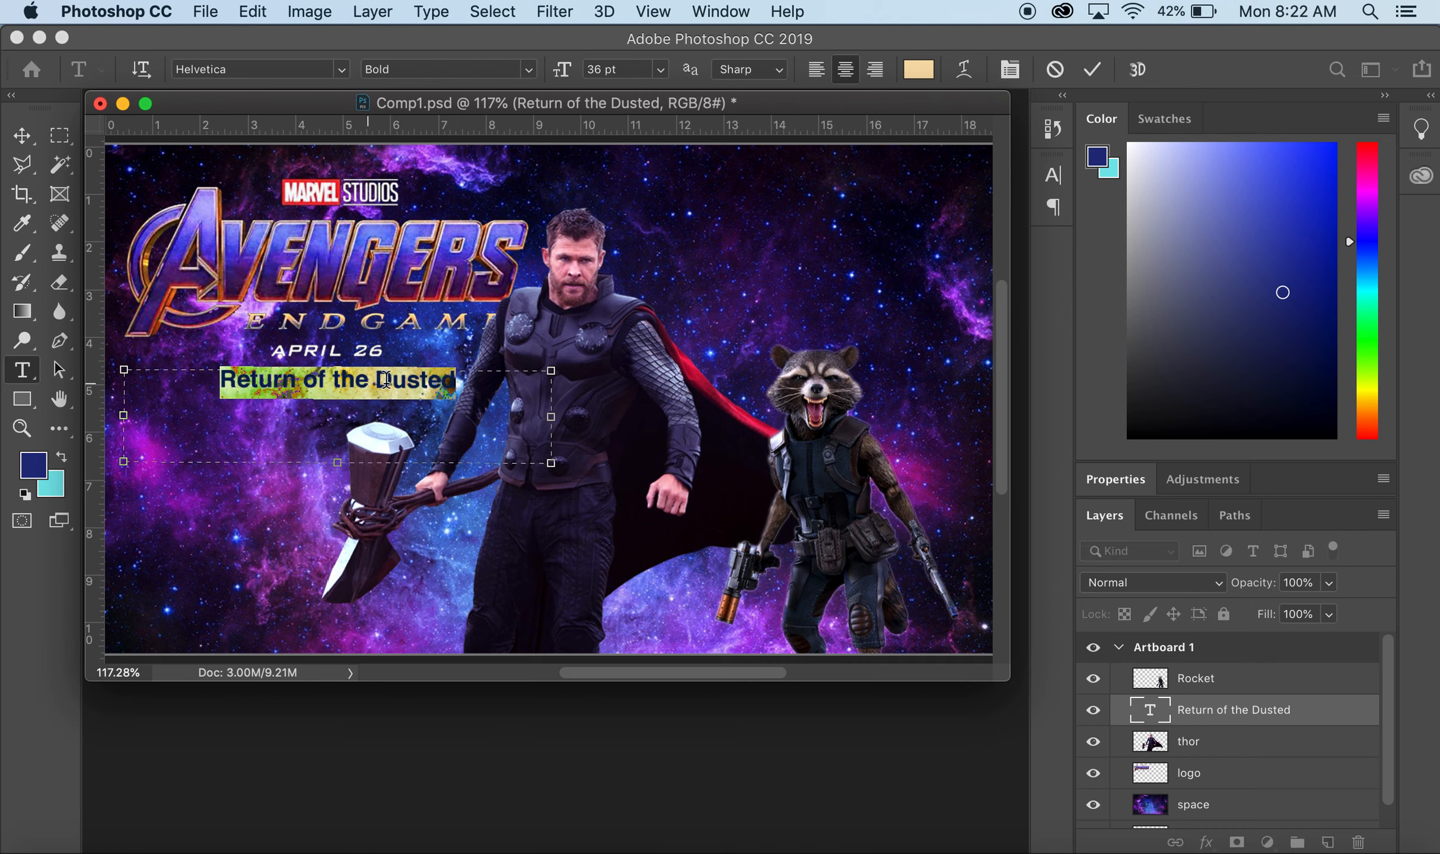
pyautogui.moveTo(377, 380); pyautogui.dragTo(198, 374)
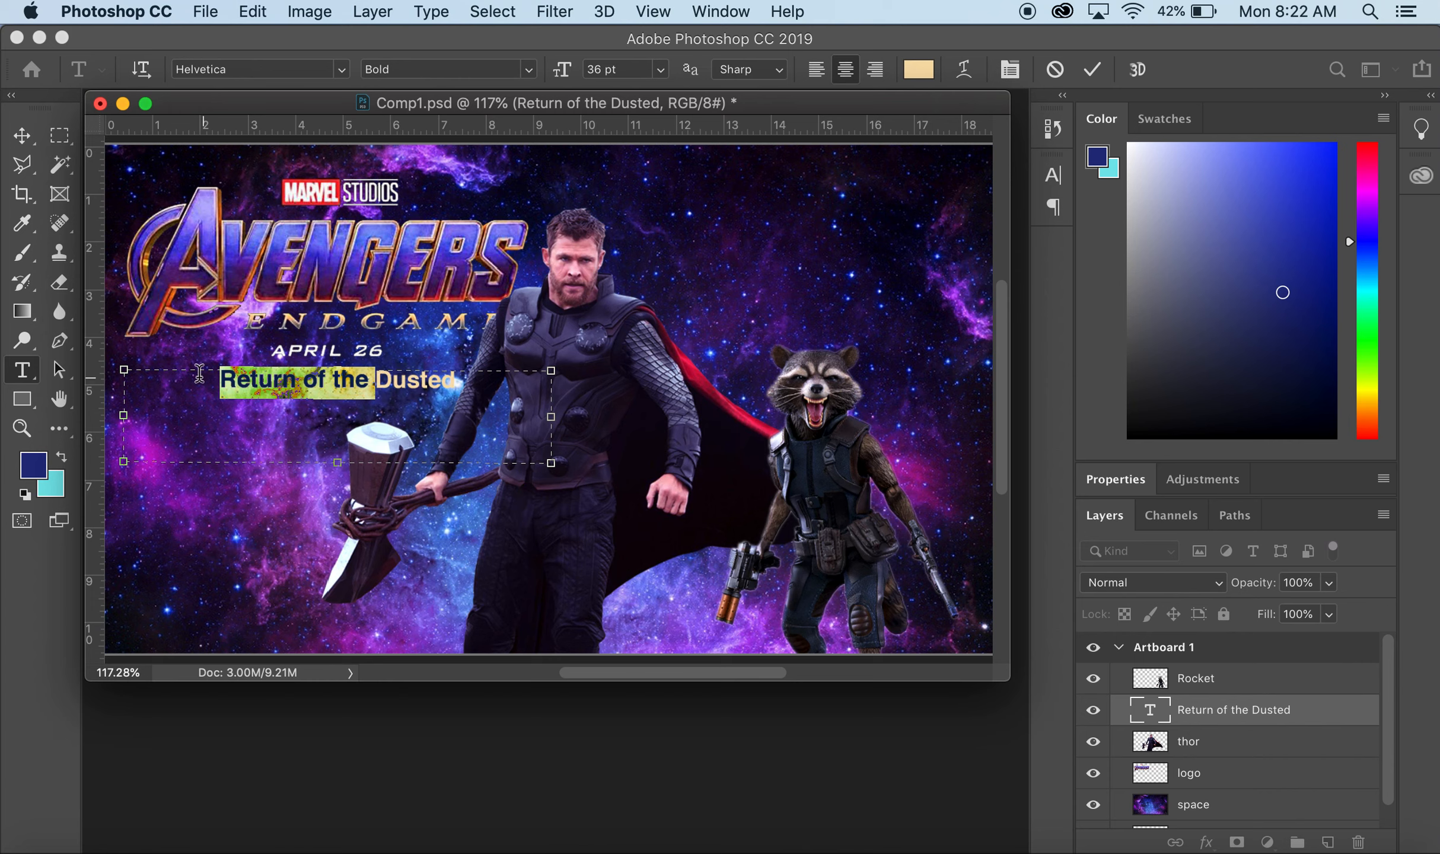
pyautogui.press('BackSpace')
pyautogui.write('The Dusted Retu')
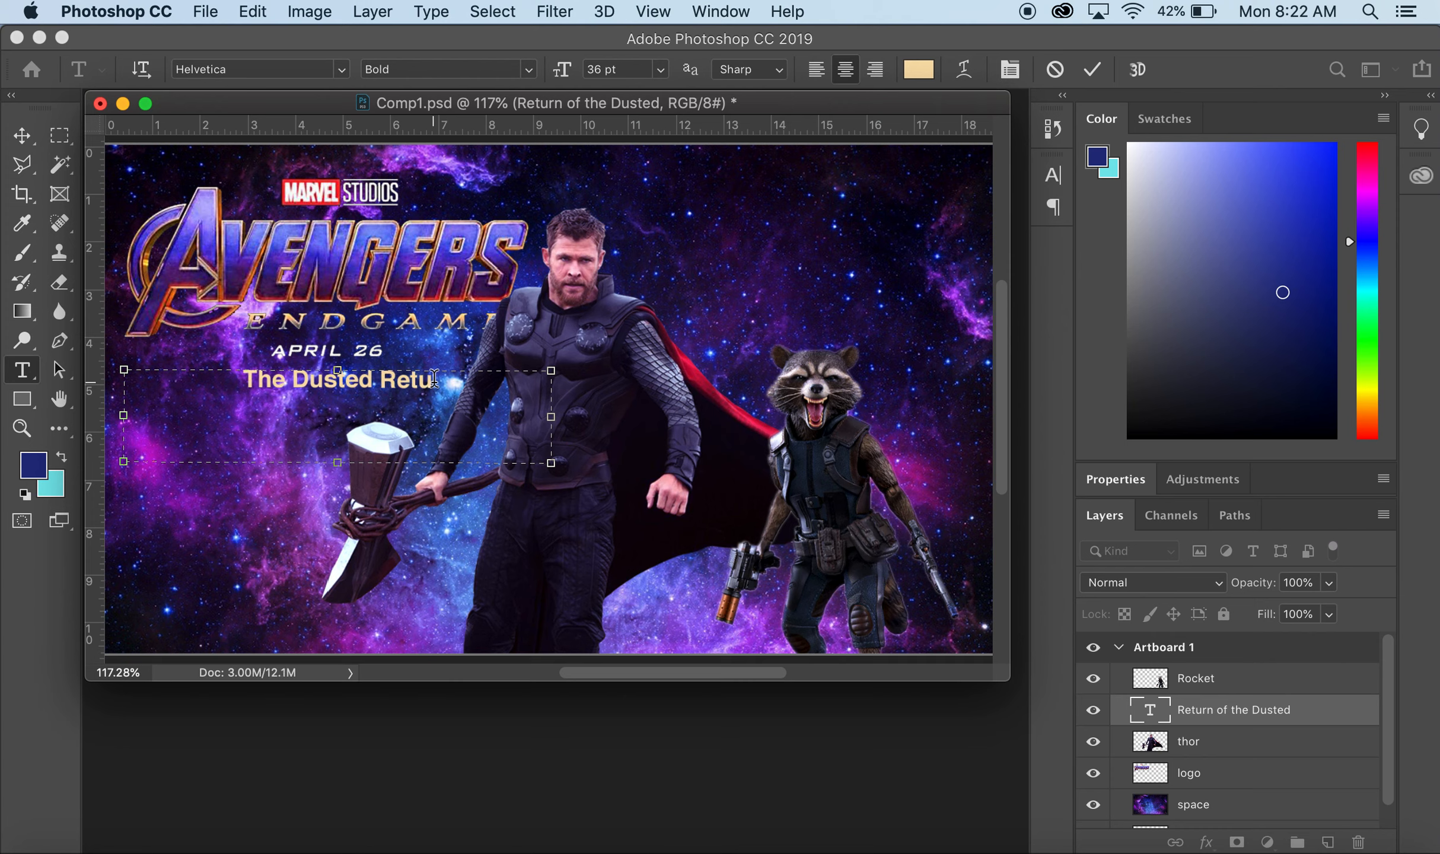
pyautogui.write('rn')
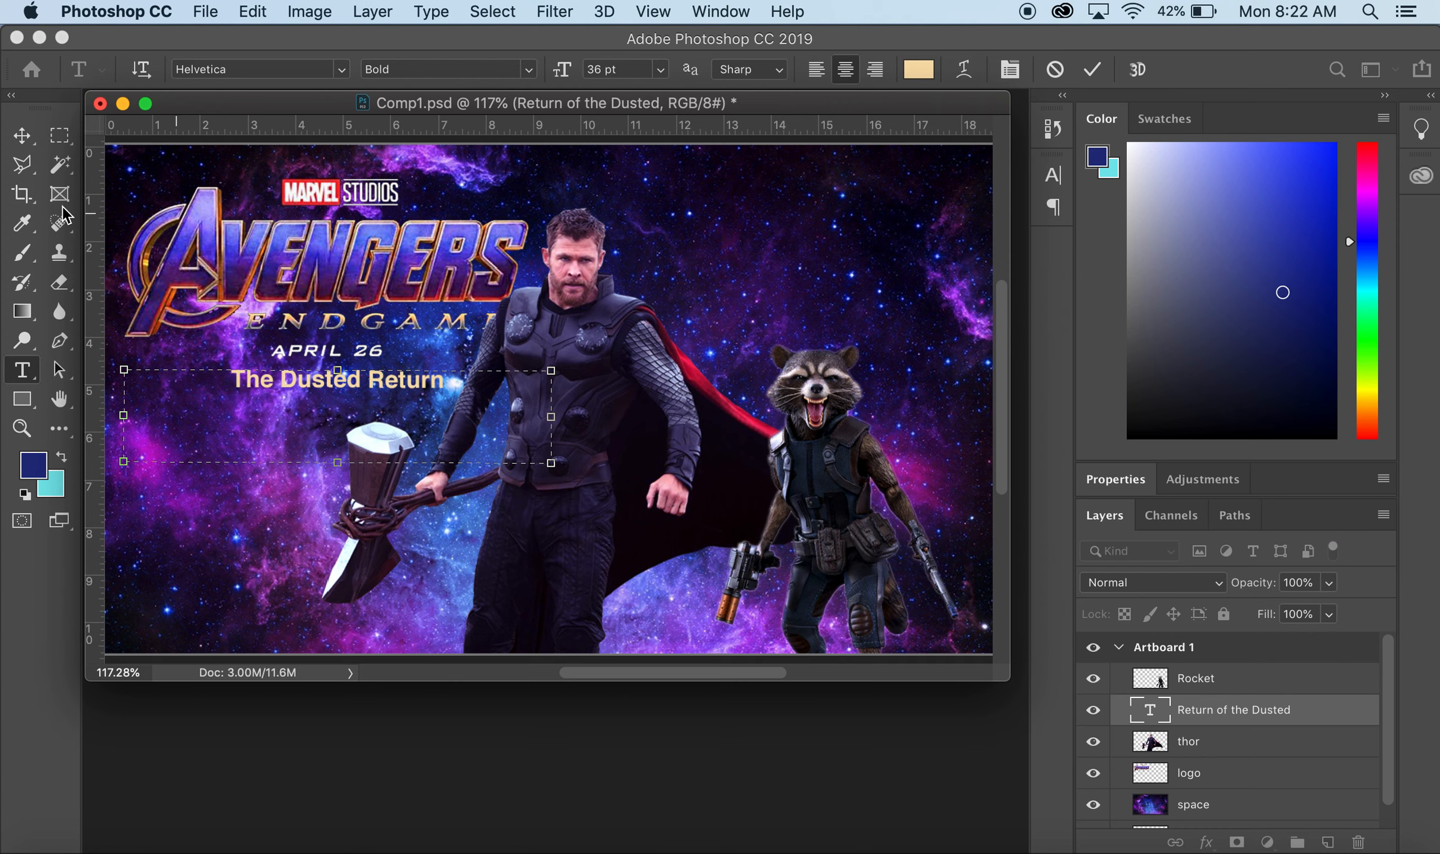
pyautogui.click(22, 135)
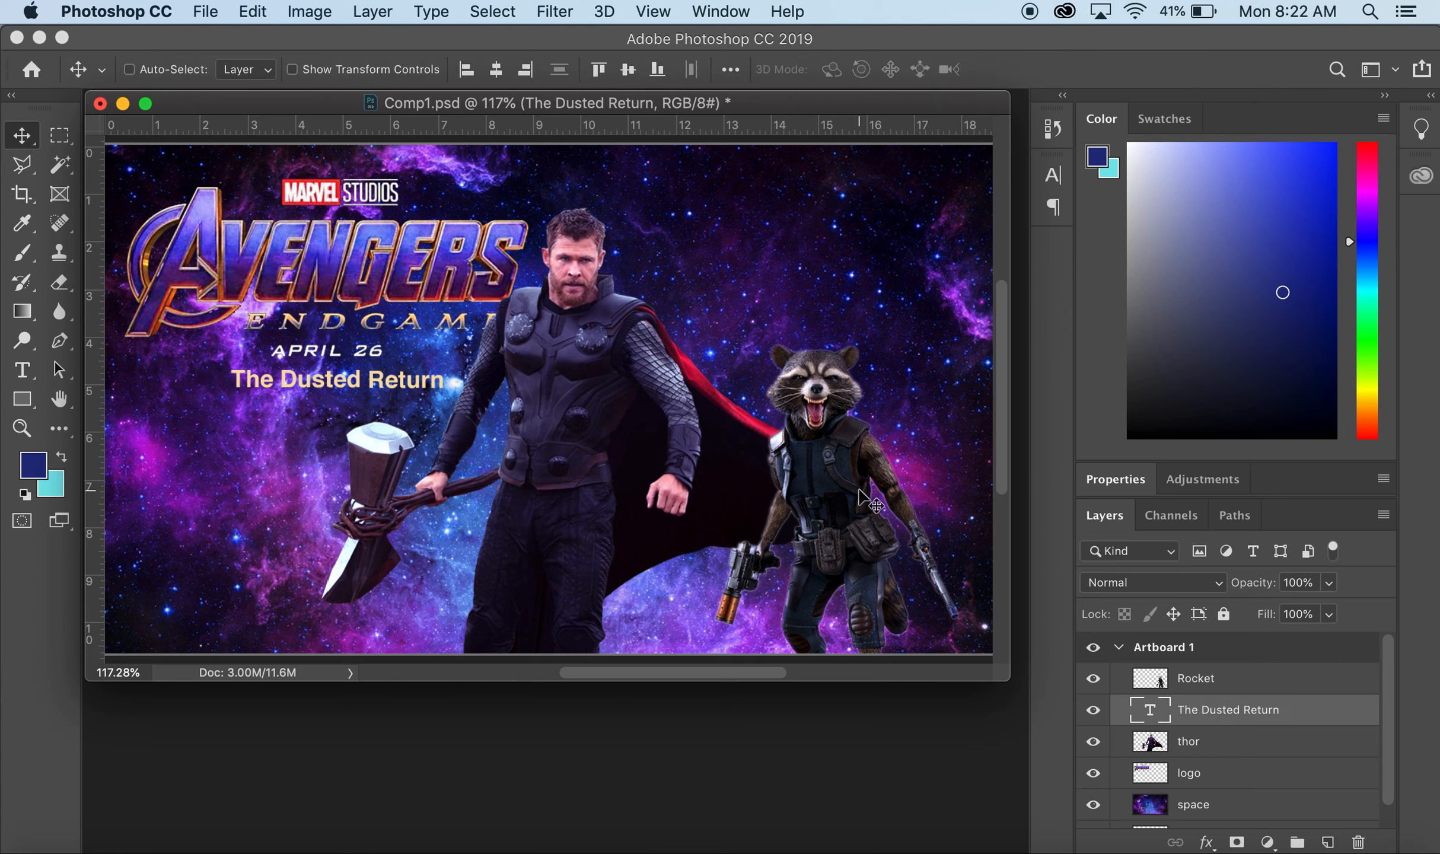